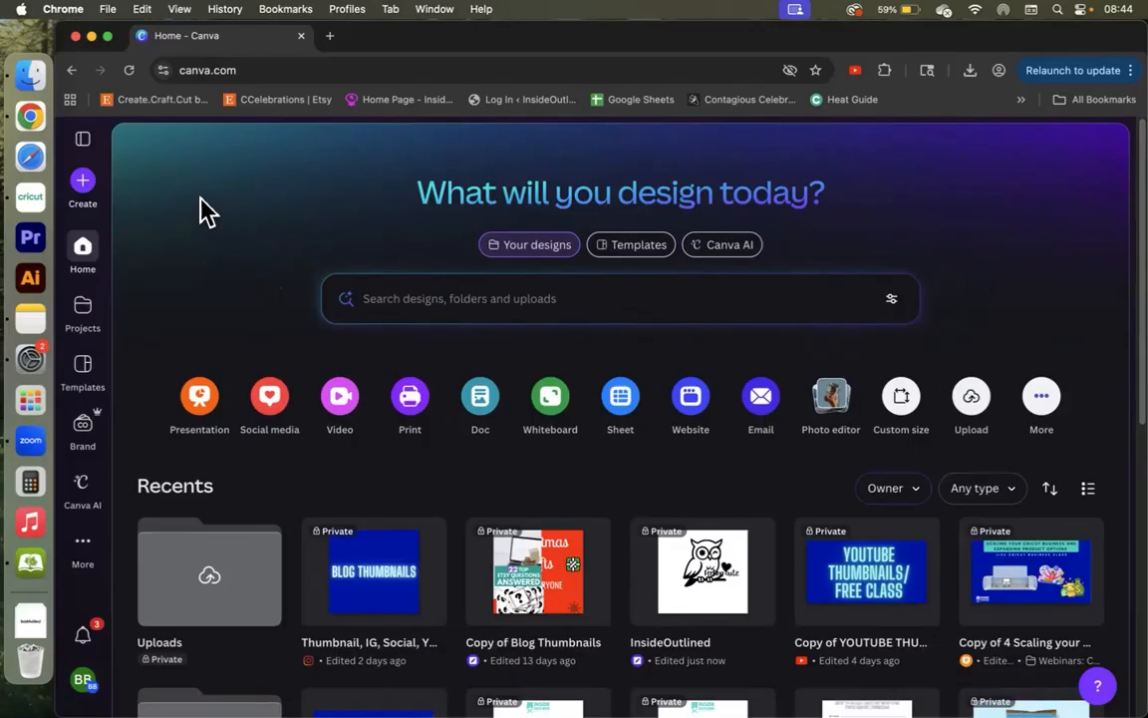
Create a new custom-size design measuring 12 × 12 in
click(93, 195)
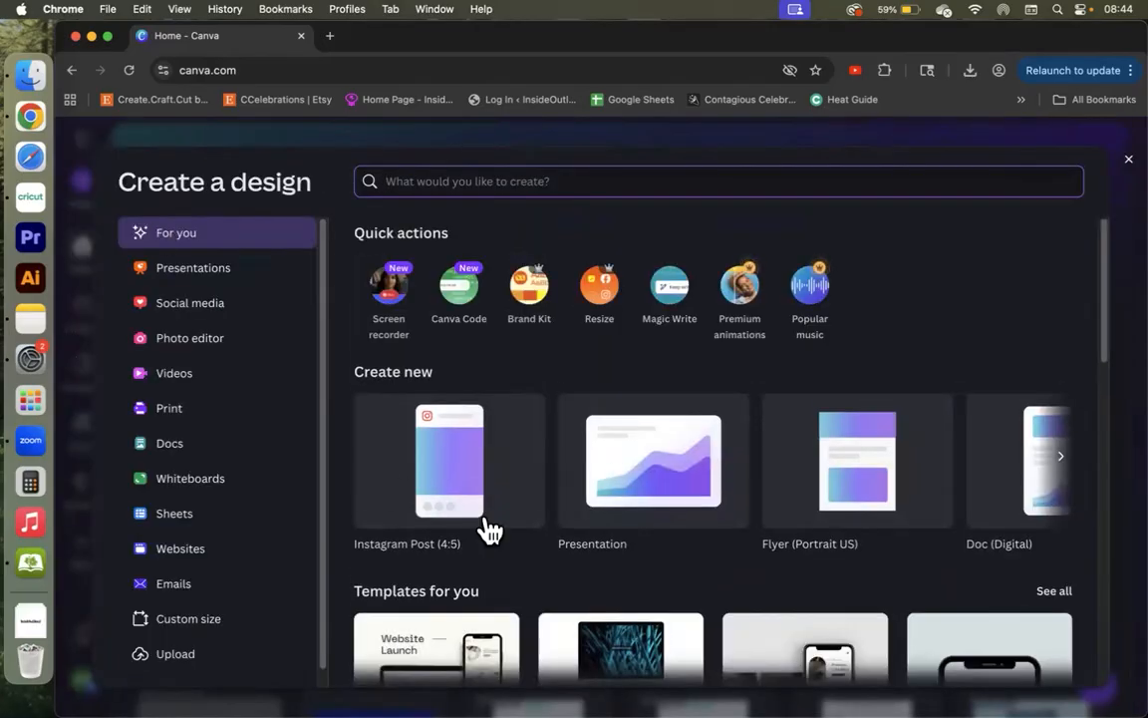
scroll(438, 463, down, 1)
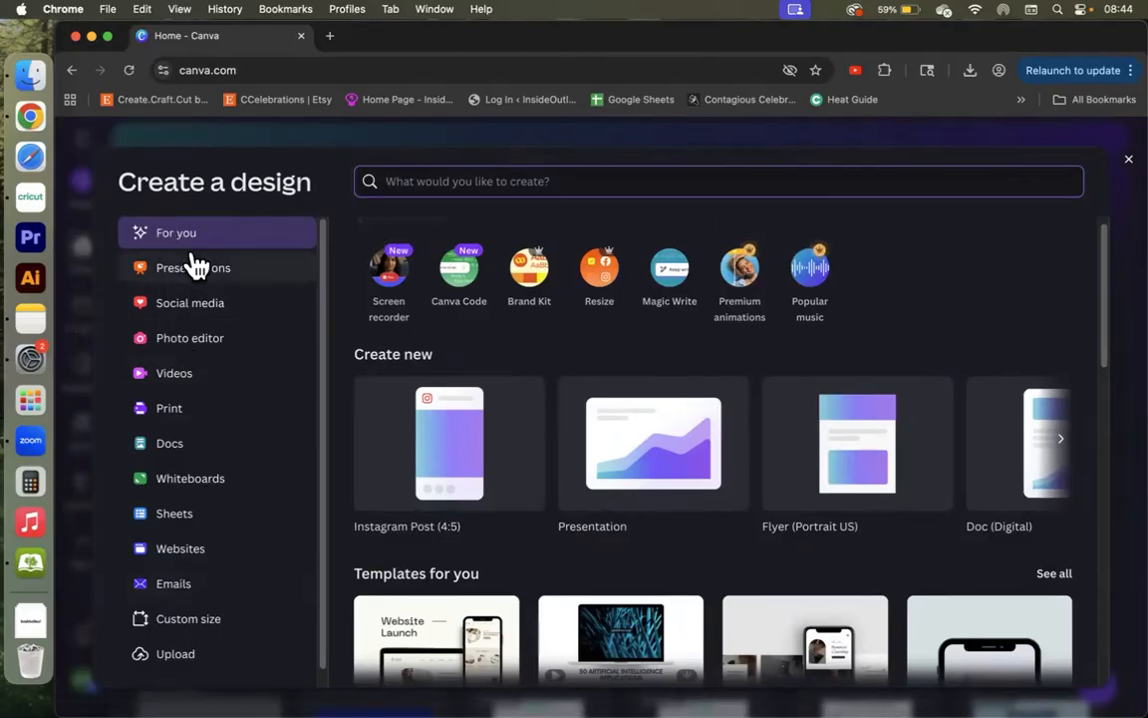
click(221, 626)
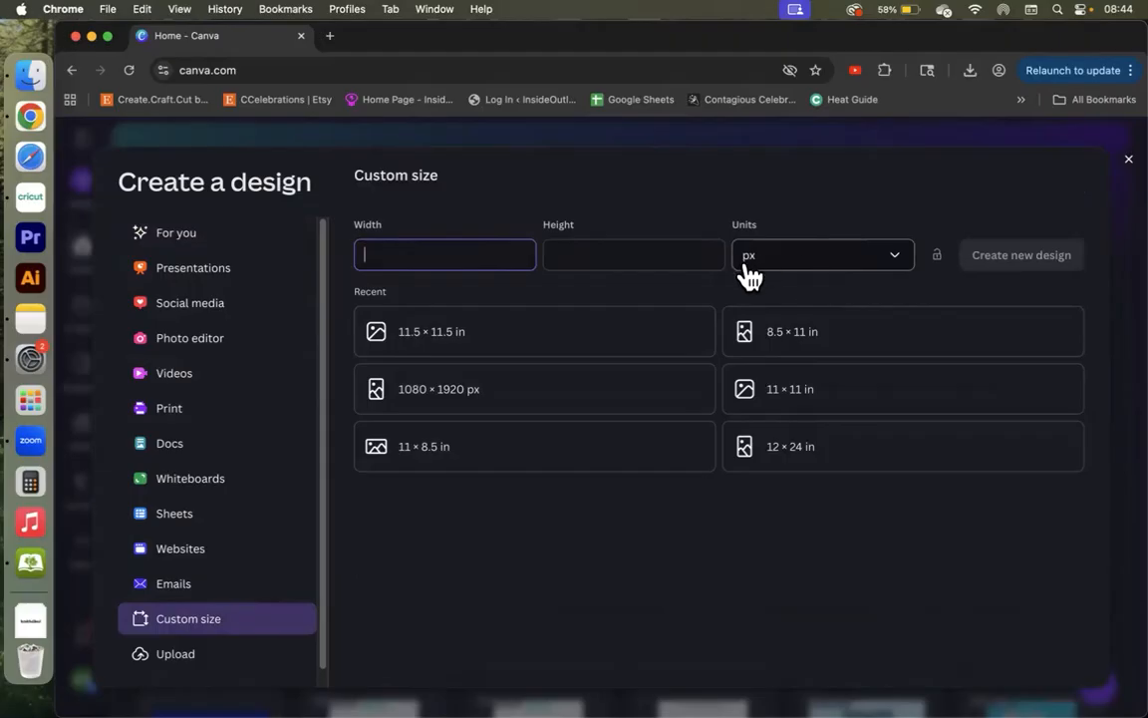
click(788, 277)
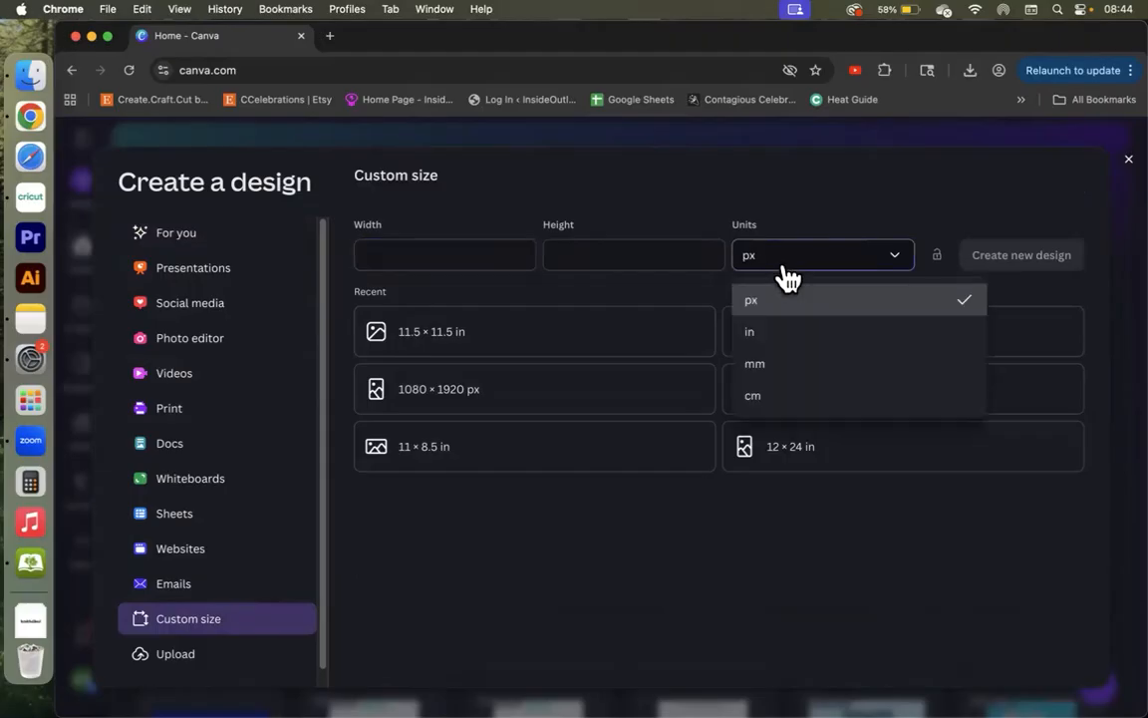
click(787, 339)
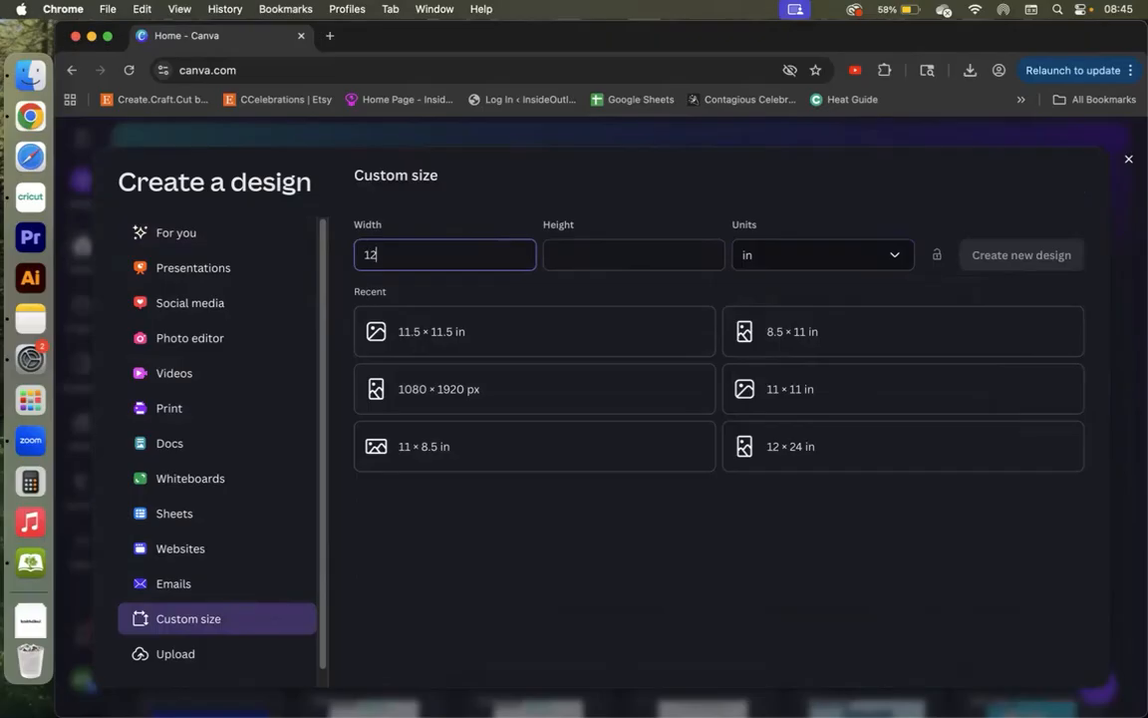
text(12)
click(582, 254)
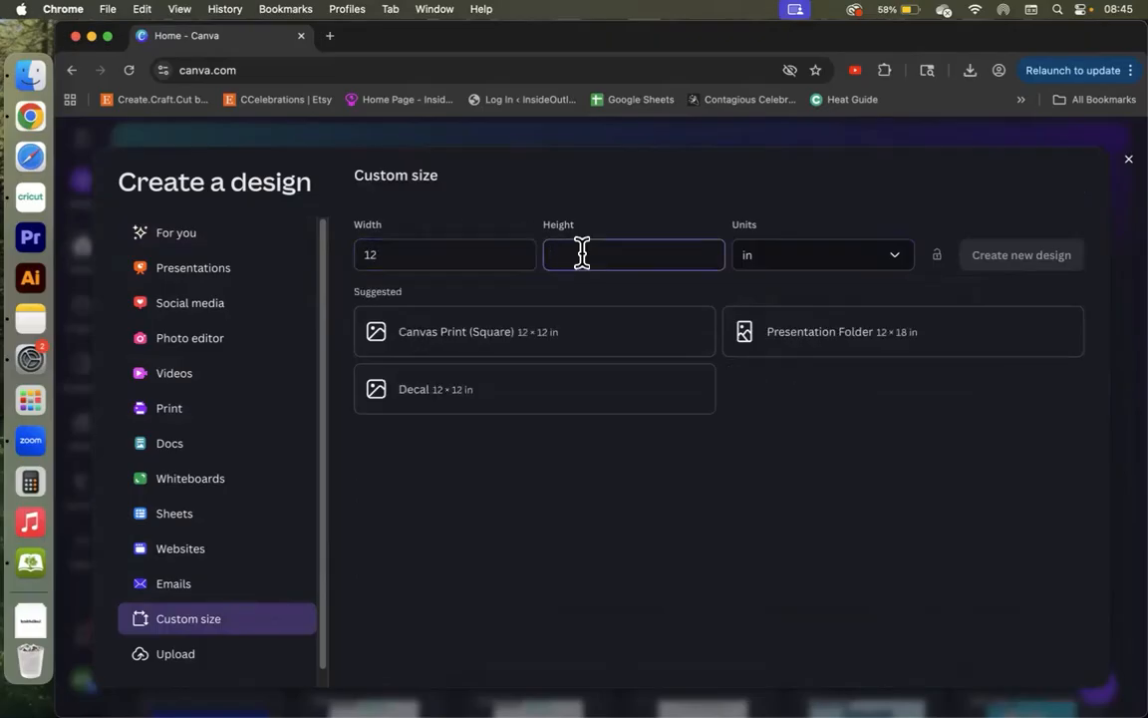
text(12)
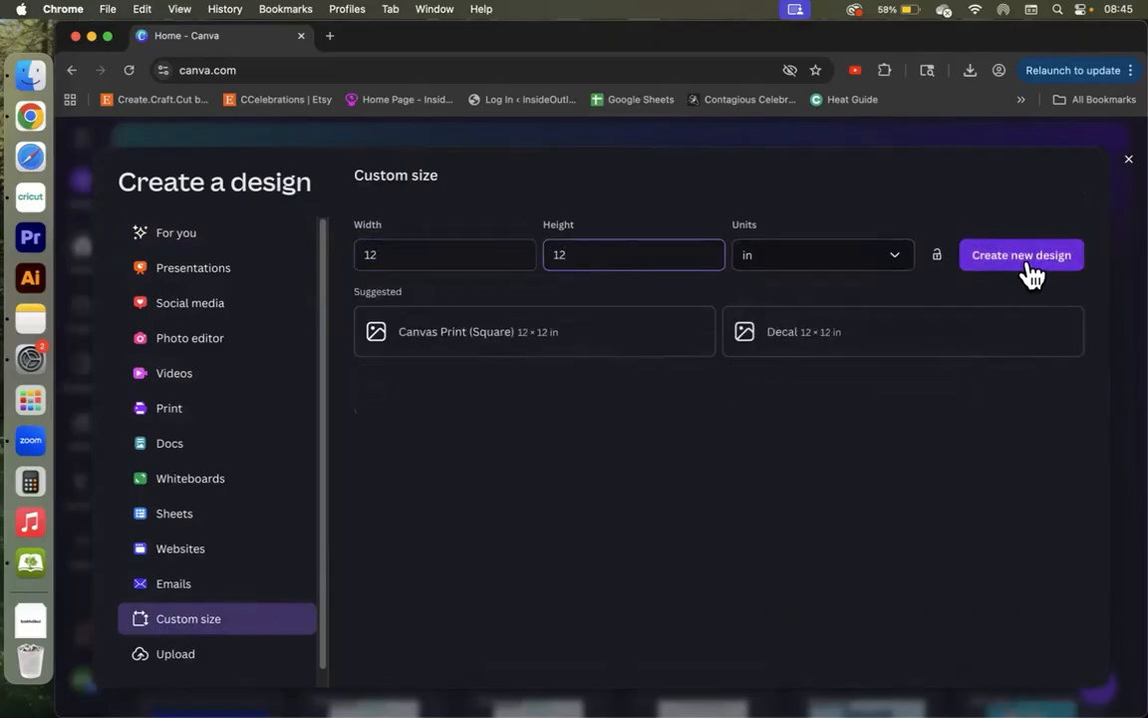
click(1026, 265)
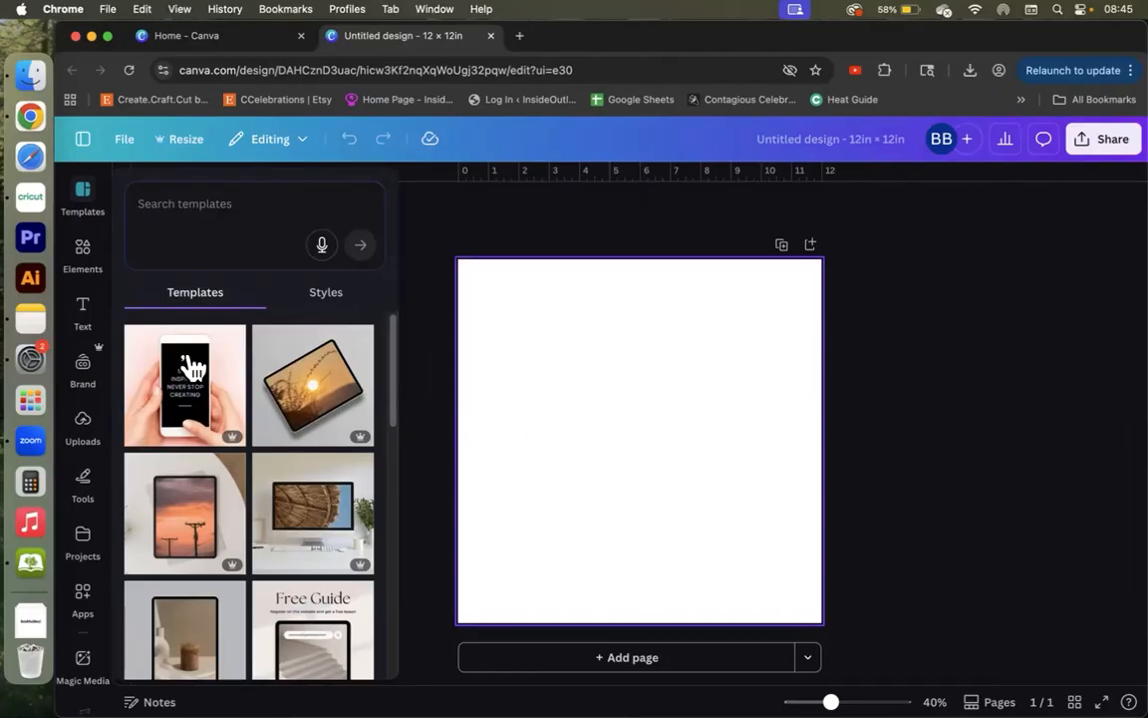
Search the elements library for "flower"
click(80, 261)
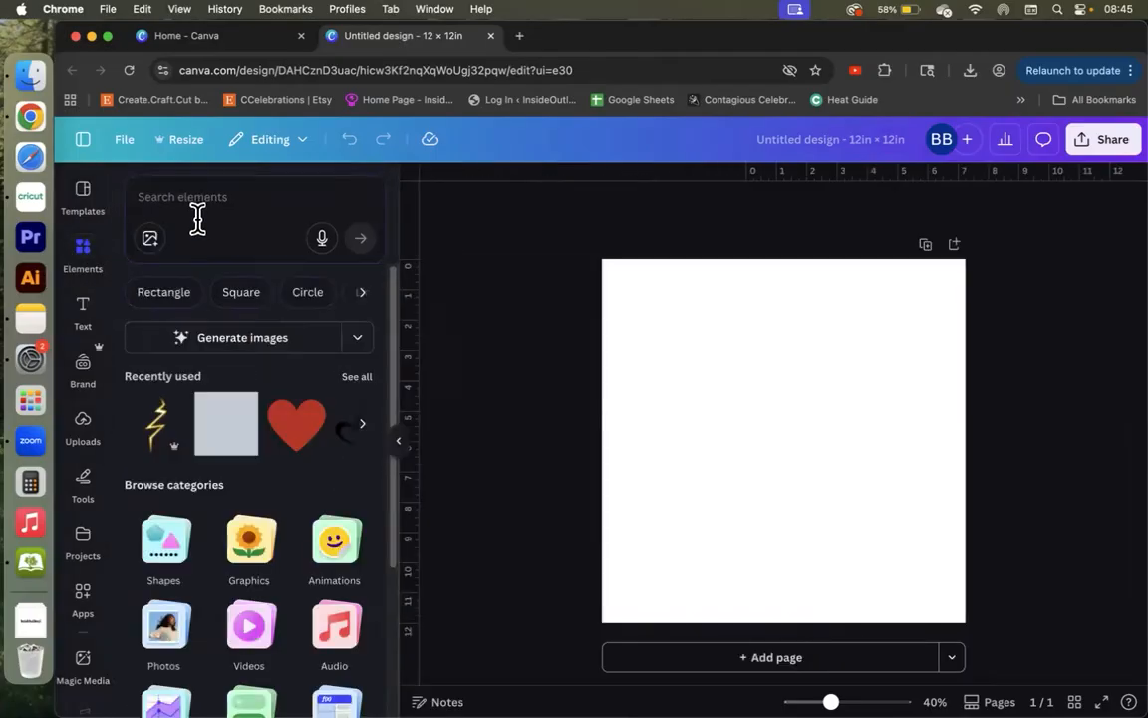
click(197, 219)
text(flower)
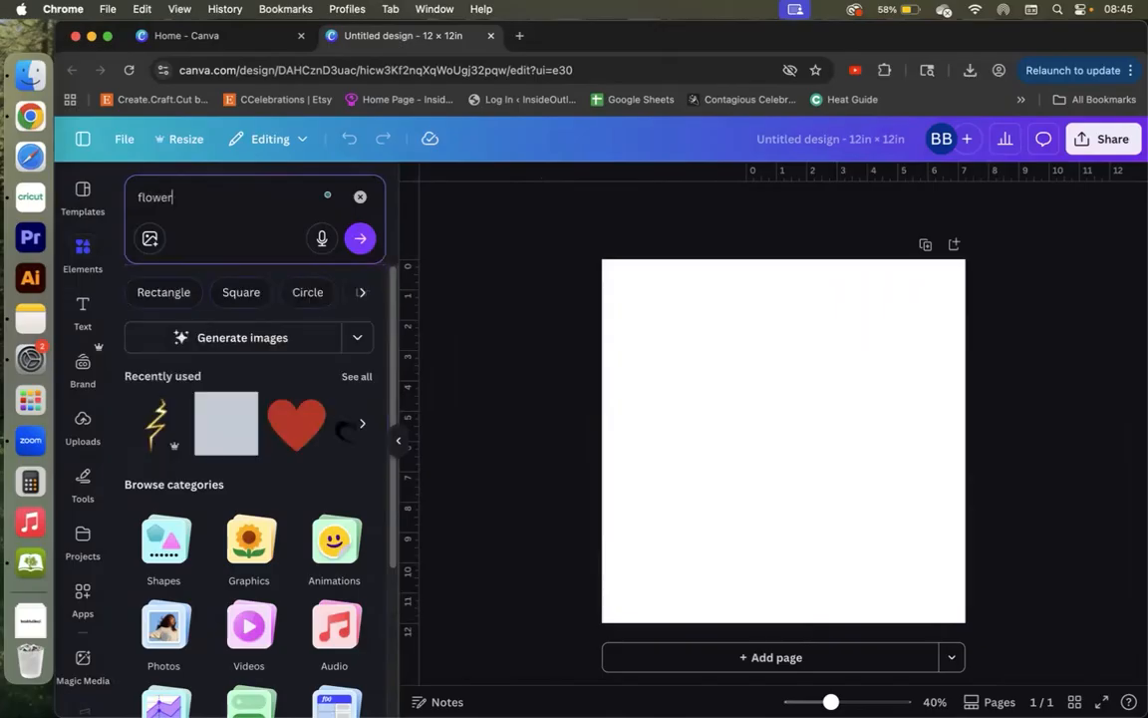
key(Return)
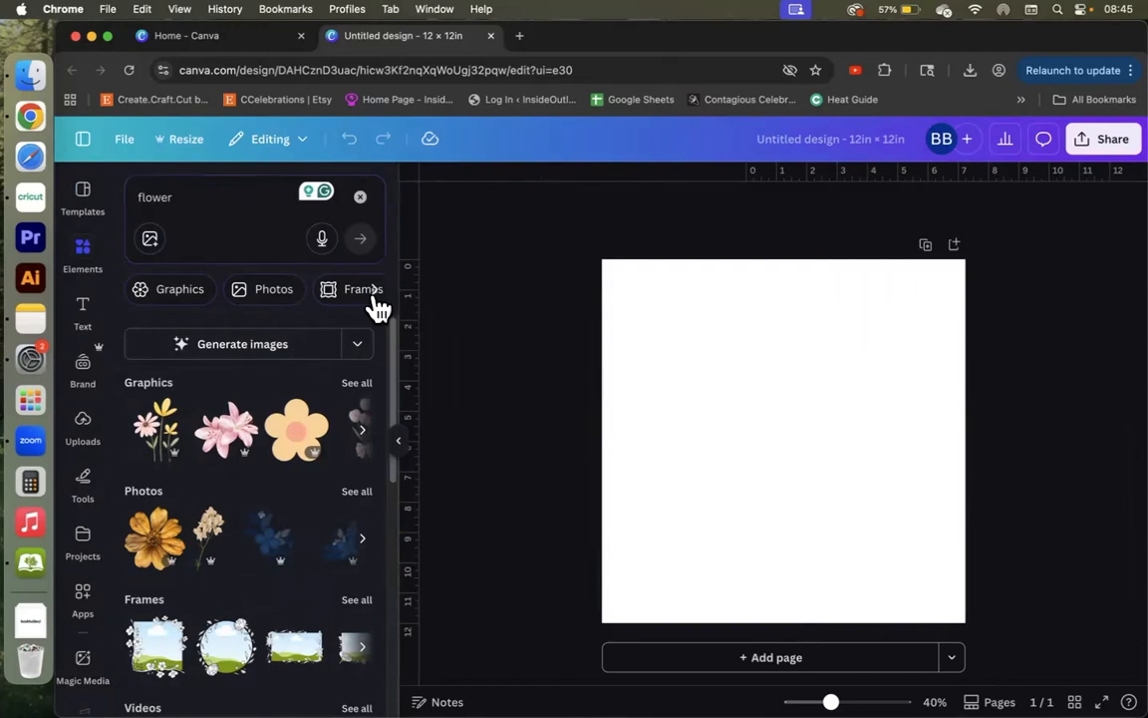
Browse the element categories and filter the flower results to graphics with the Free price option
click(374, 291)
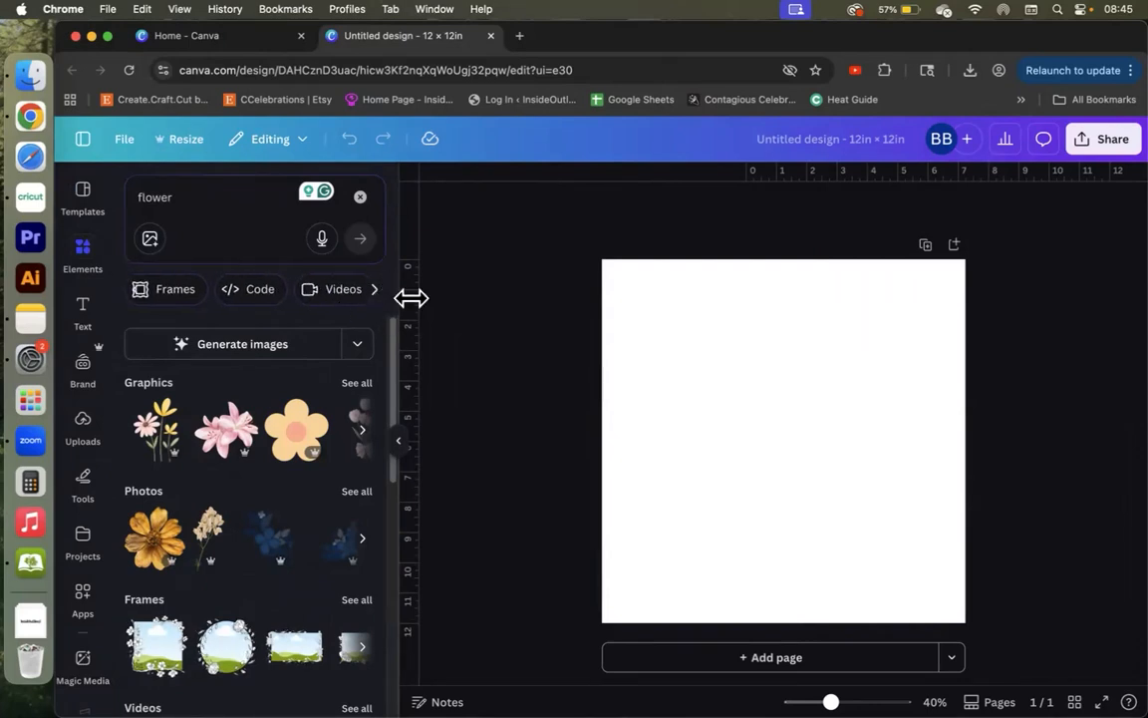
click(375, 292)
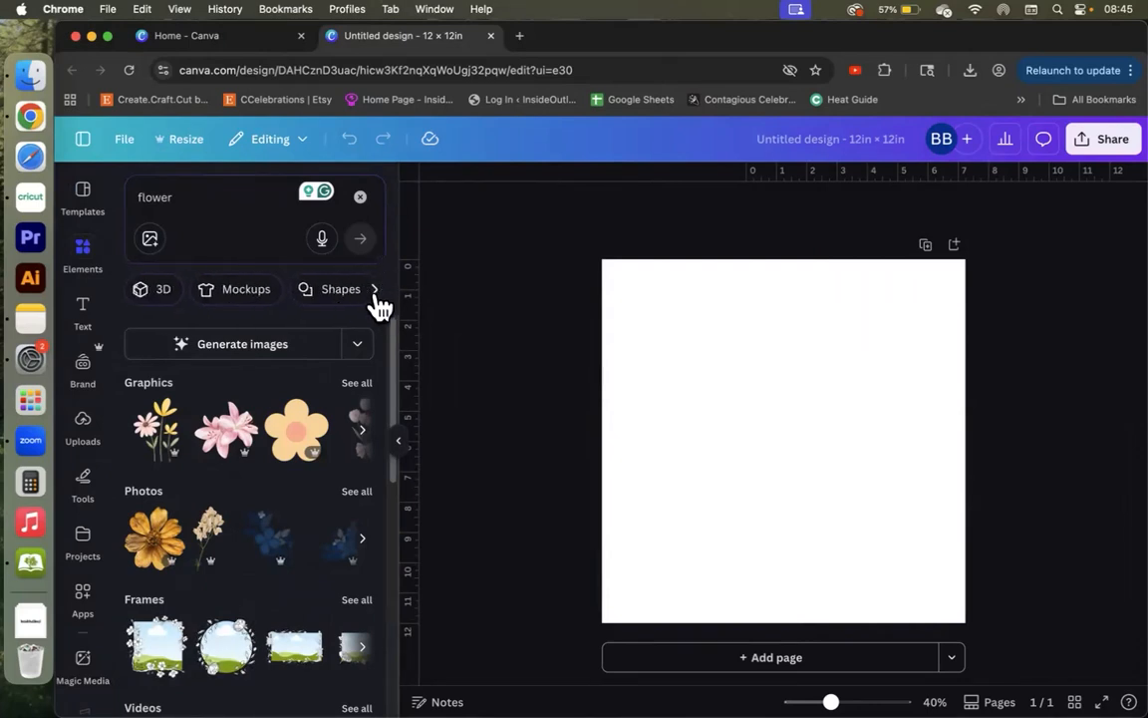
click(375, 291)
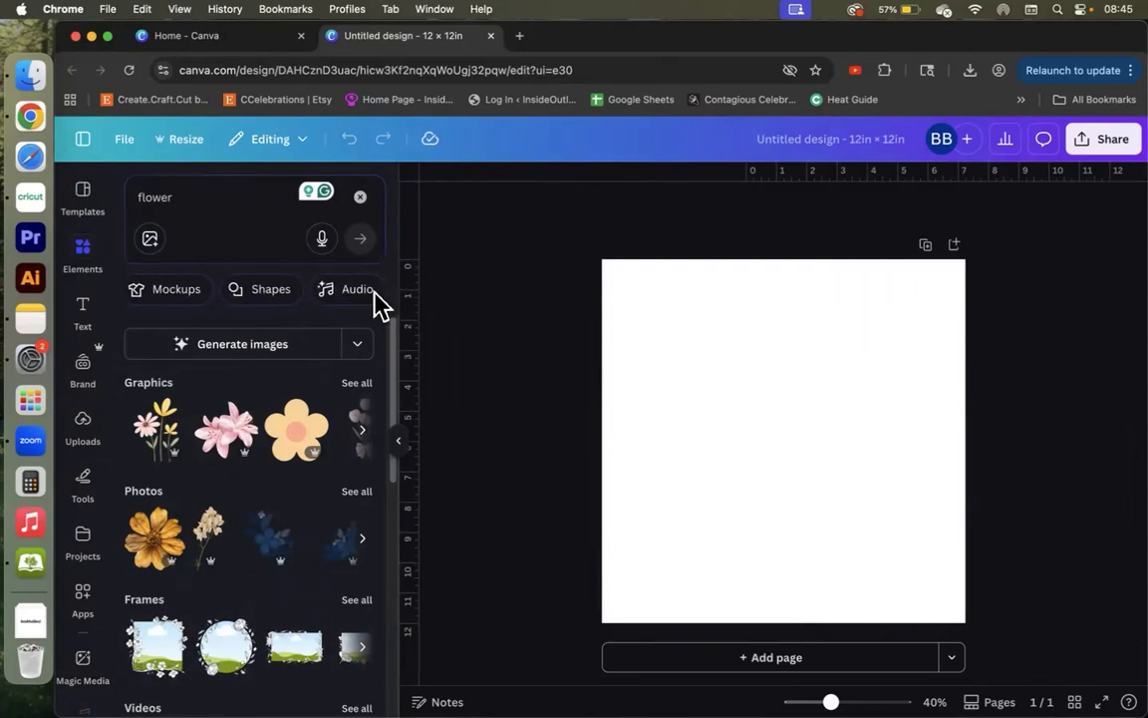
click(139, 291)
click(138, 291)
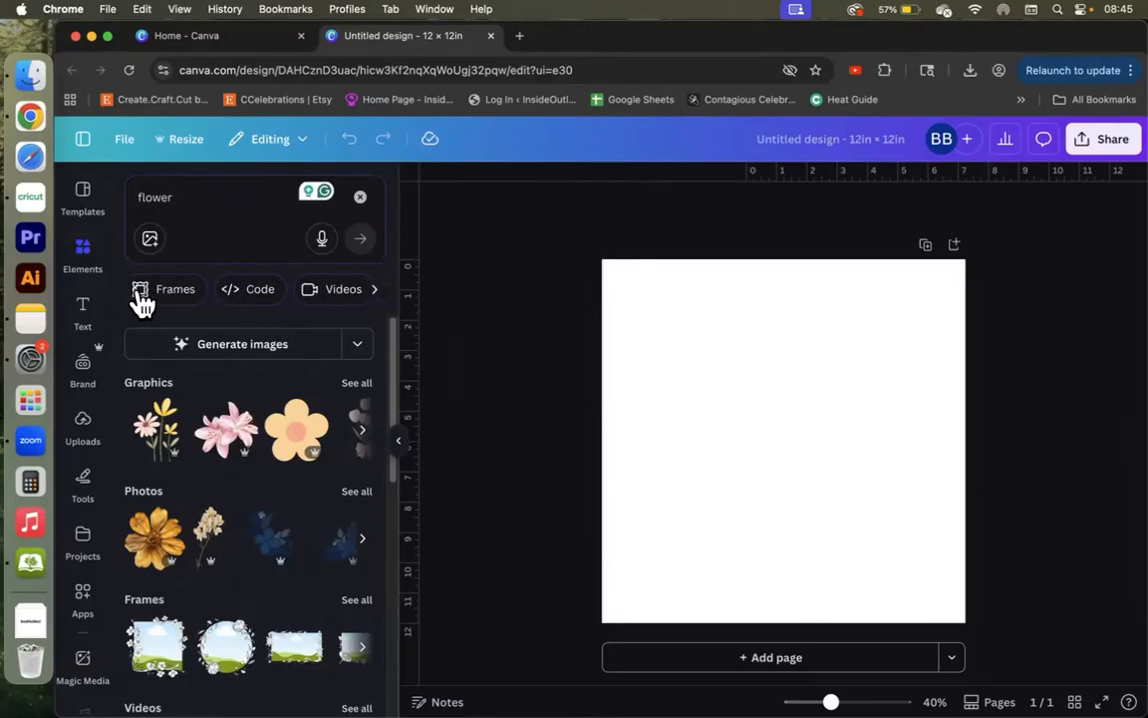
click(139, 291)
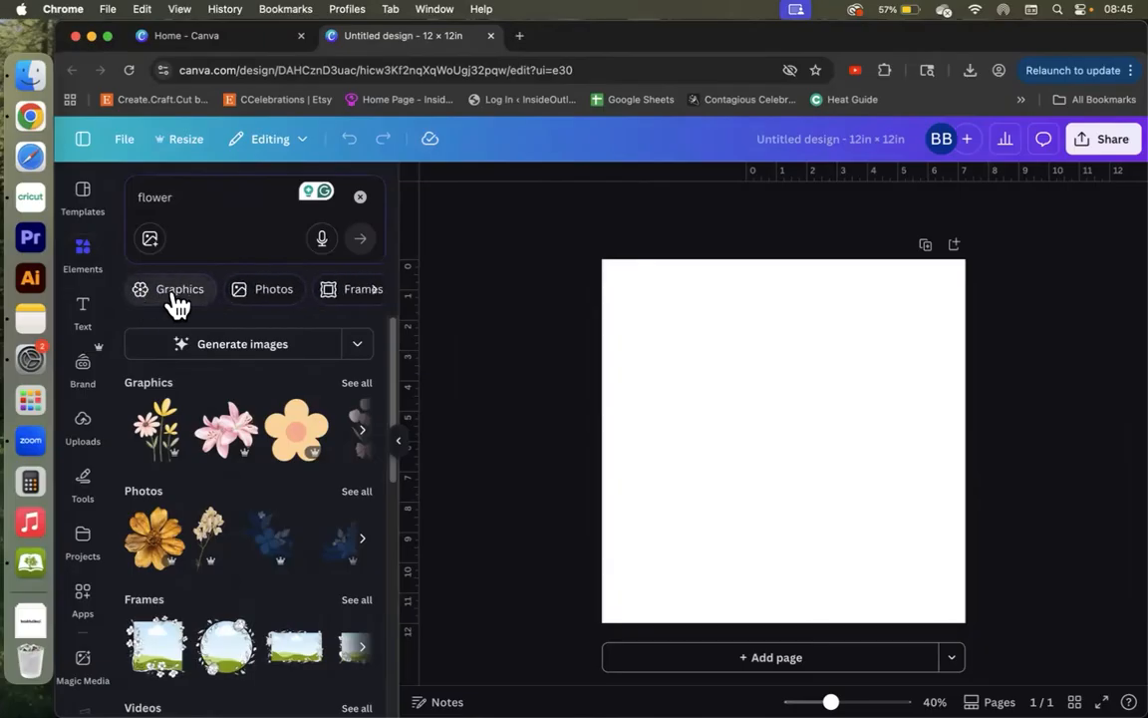
click(172, 295)
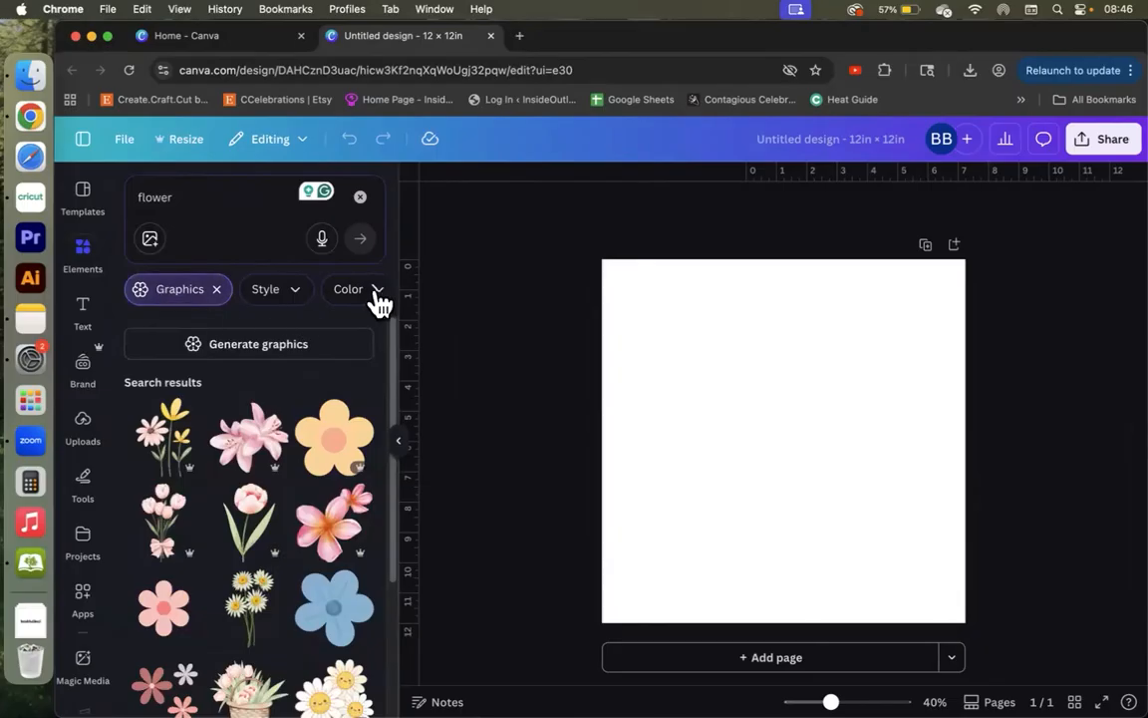
scroll(379, 303, right, 5)
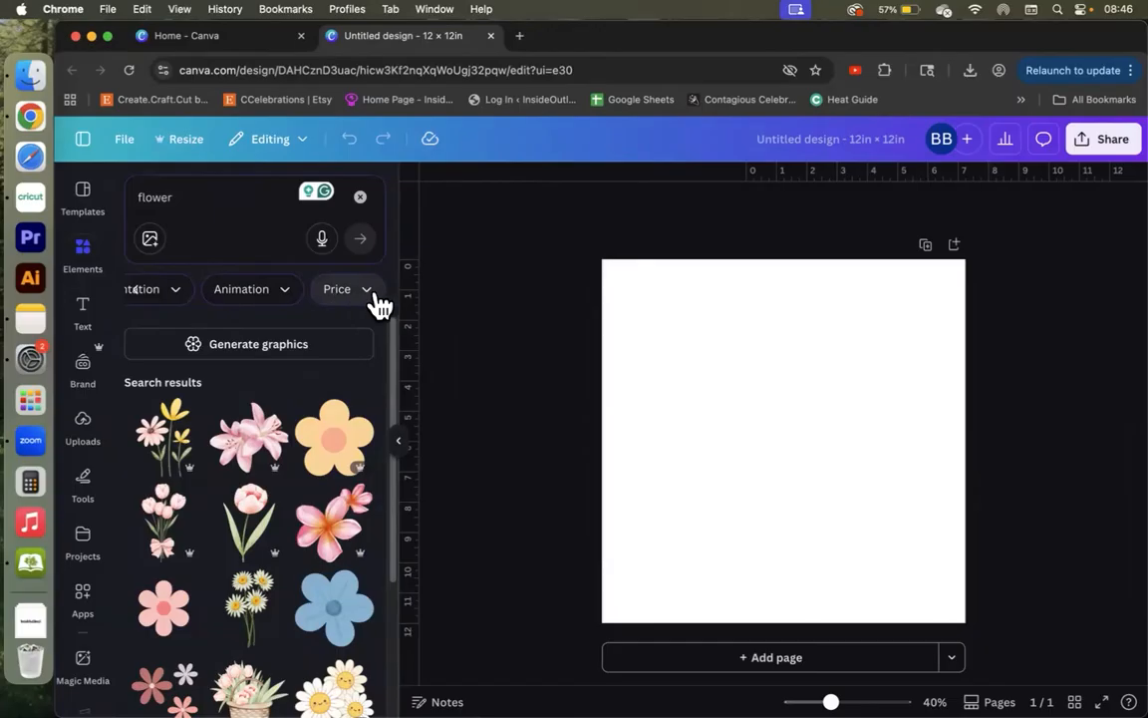
click(357, 299)
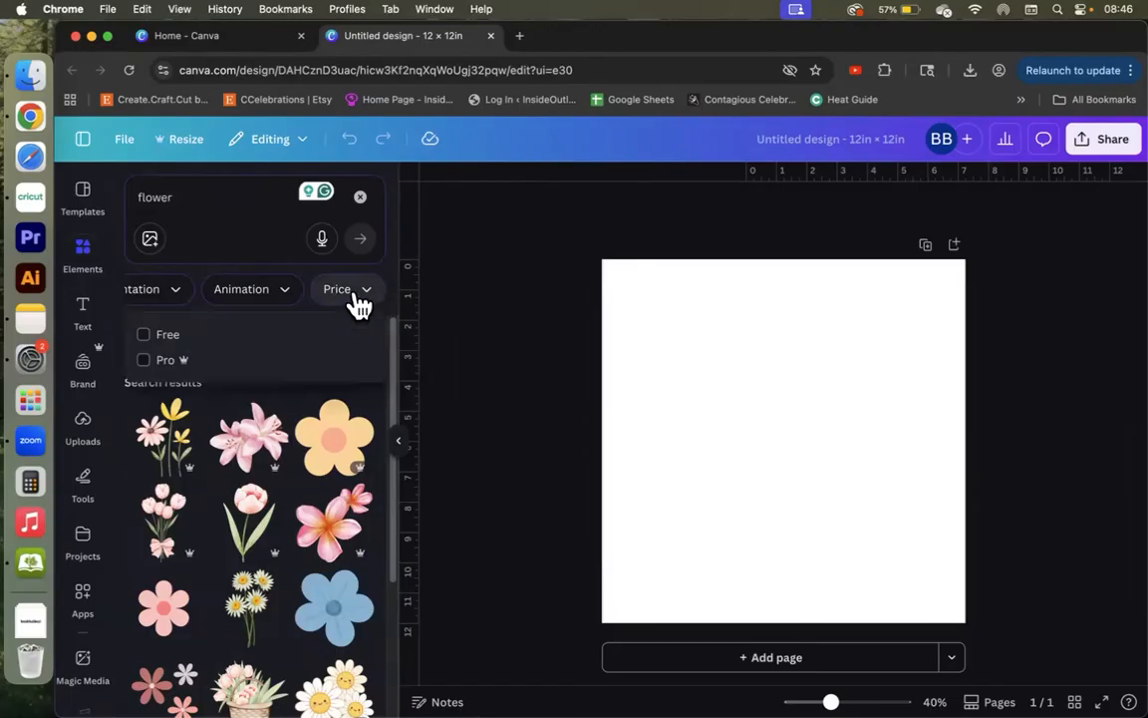
click(155, 337)
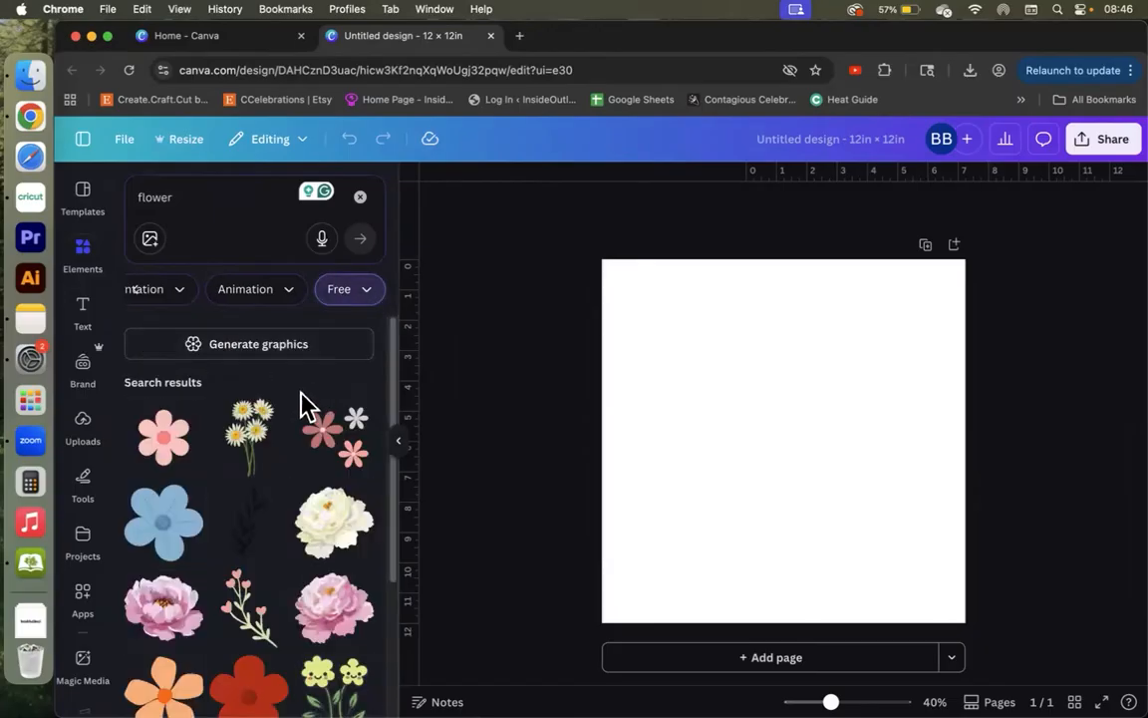
Find the black outlined daisy among the free flower graphics and add it to the page
scroll(304, 404, down, 1)
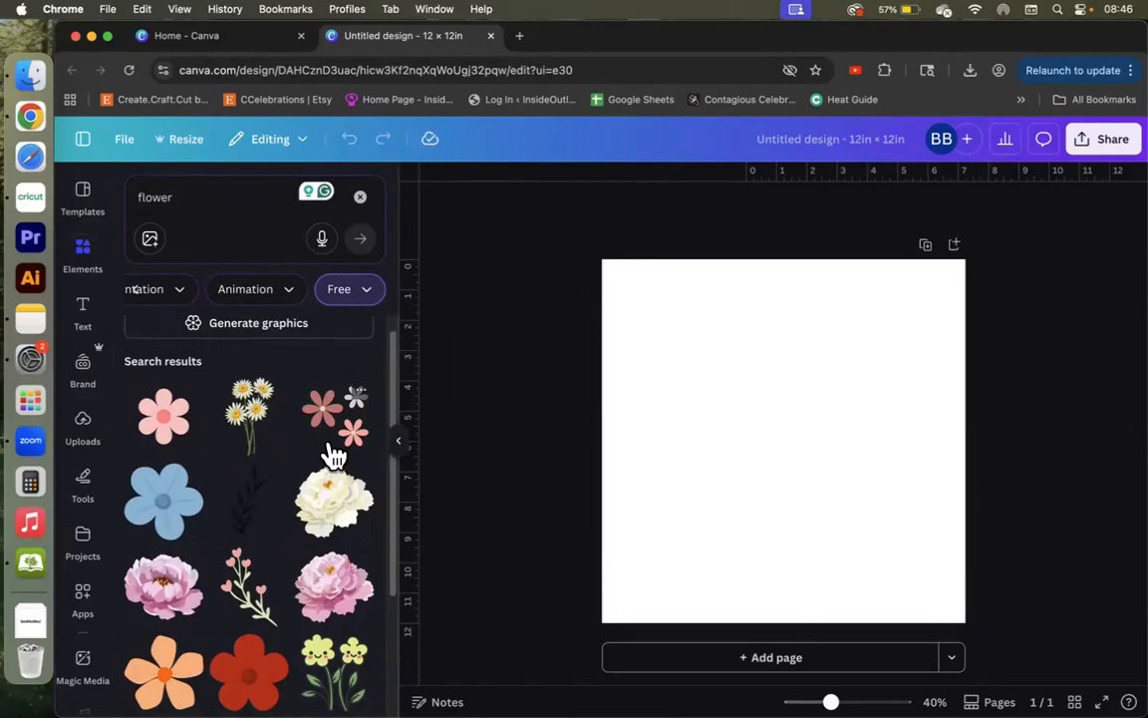
scroll(326, 446, down, 1)
scroll(326, 445, down, 2)
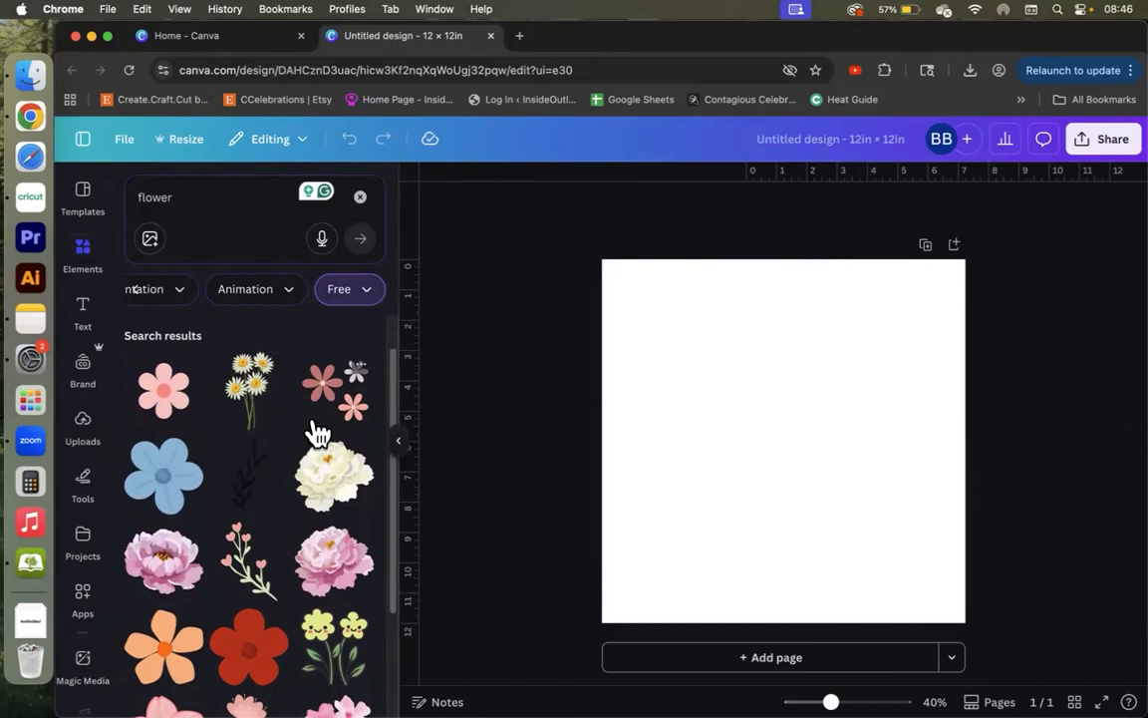
scroll(257, 530, down, 3)
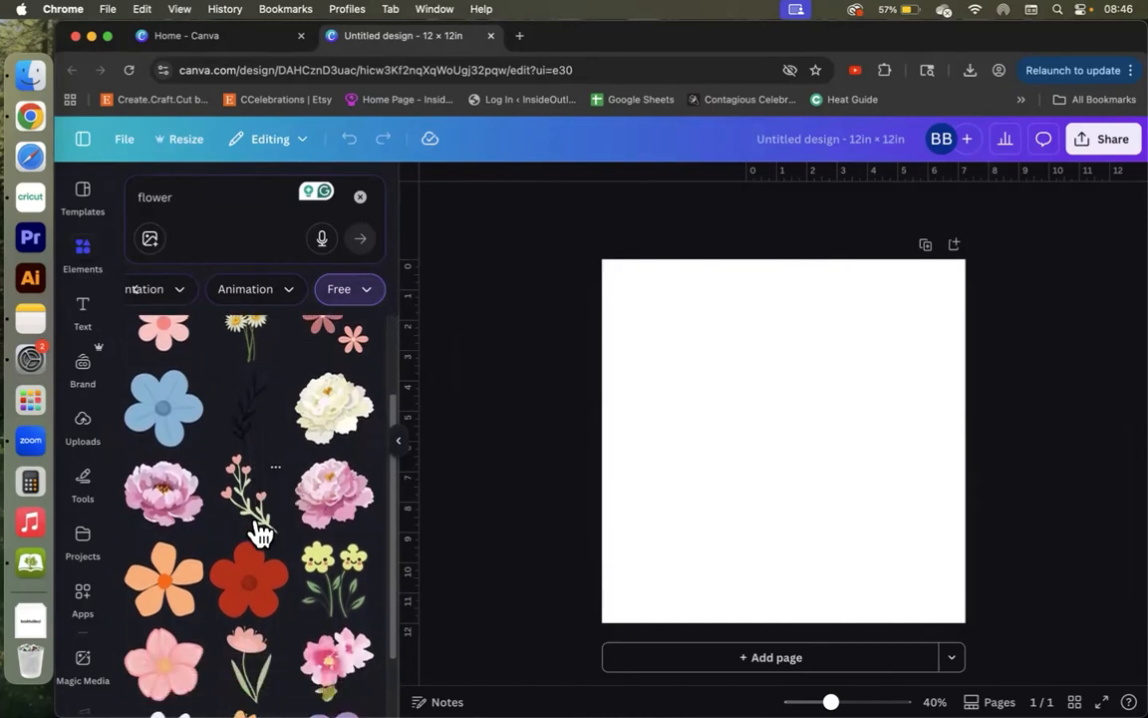
scroll(259, 533, down, 5)
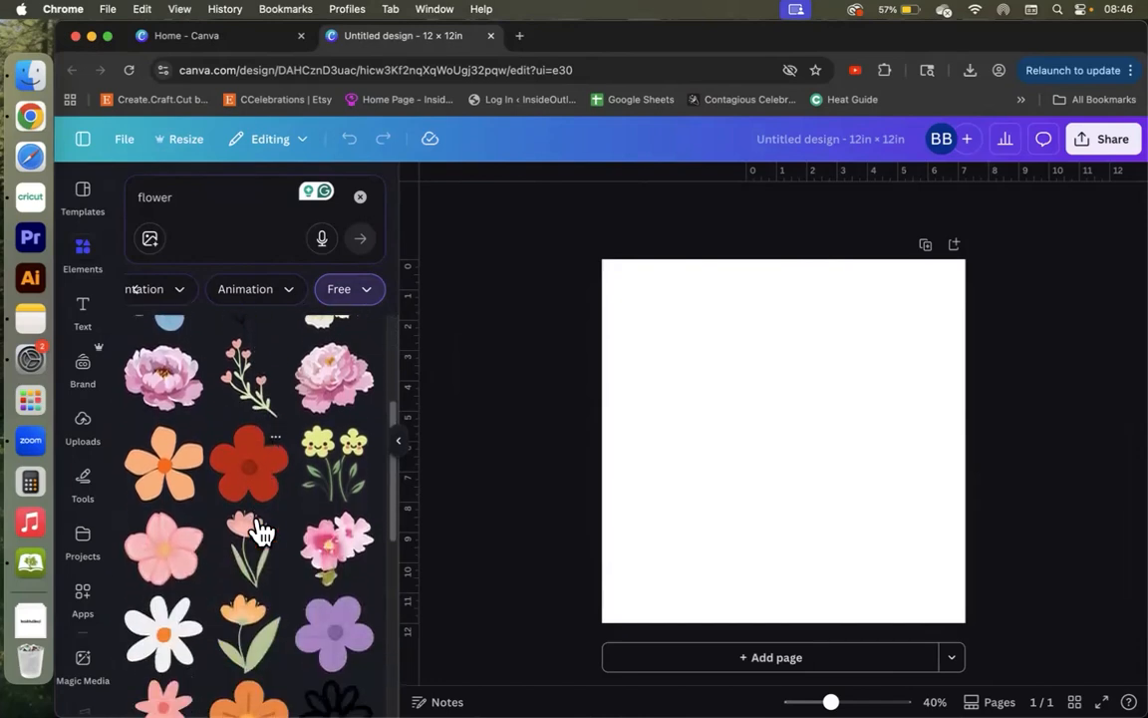
scroll(257, 528, down, 1)
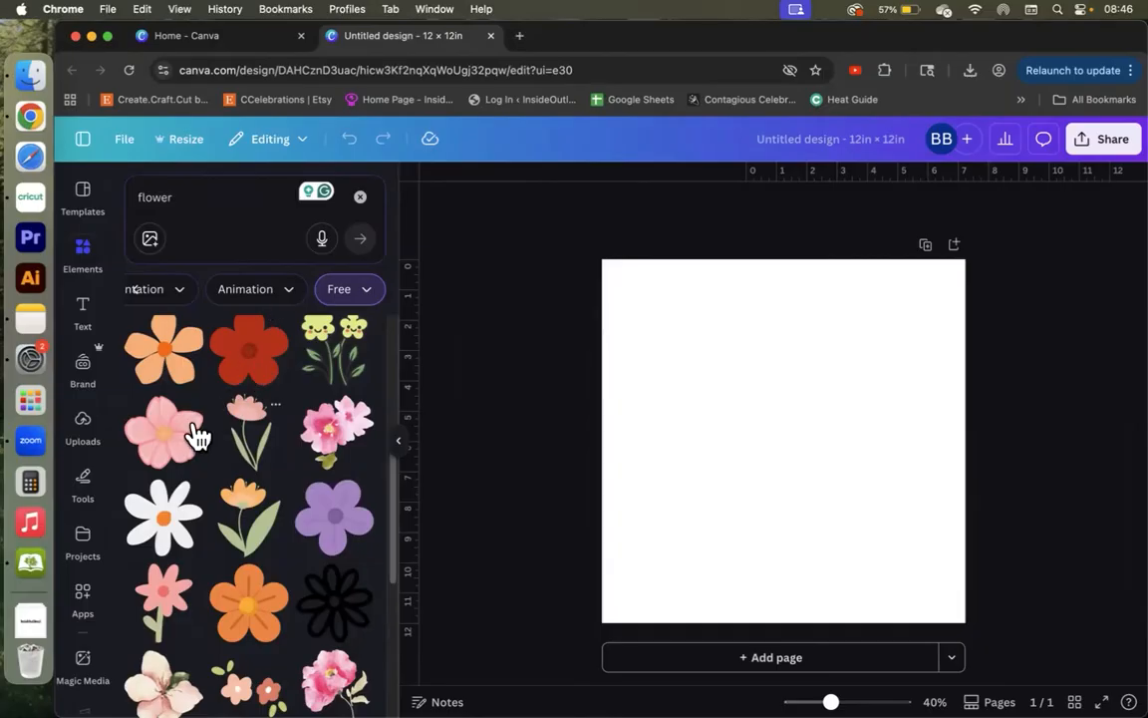
scroll(189, 461, down, 2)
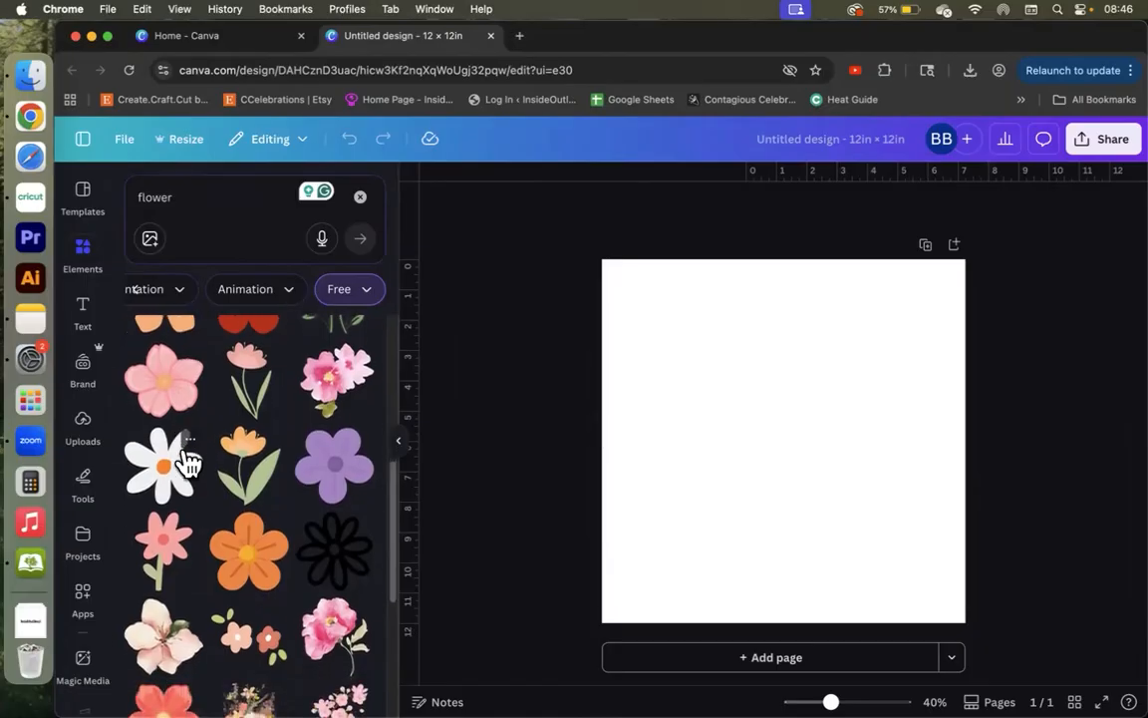
scroll(204, 462, down, 5)
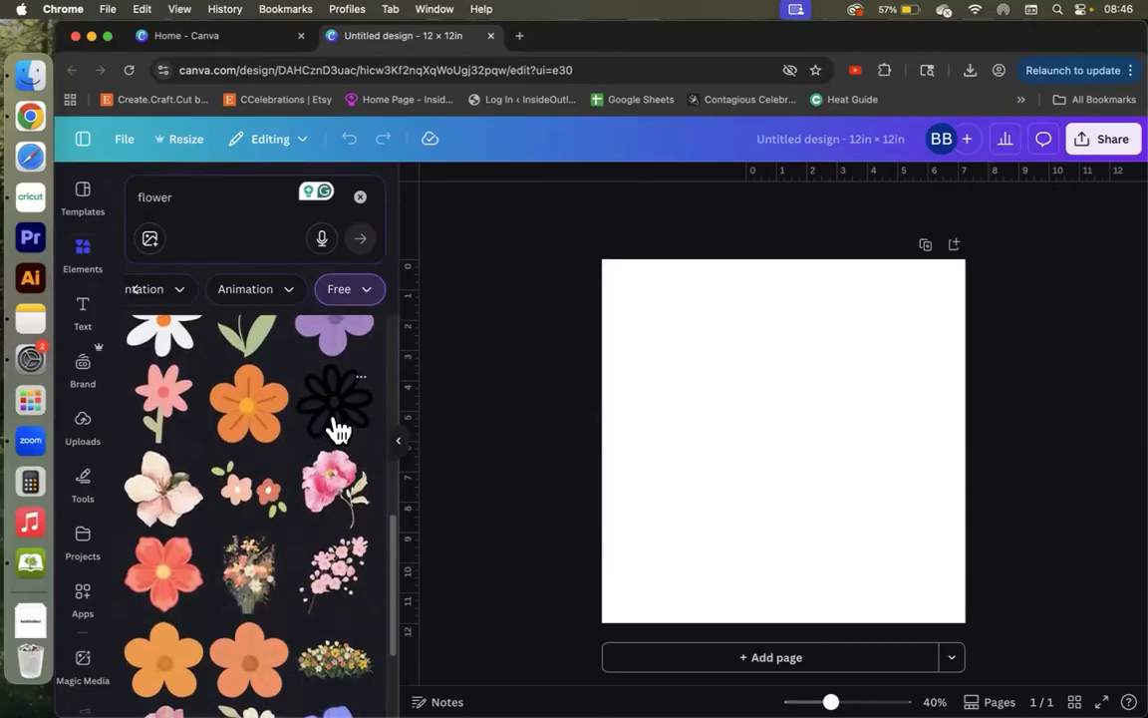
click(322, 409)
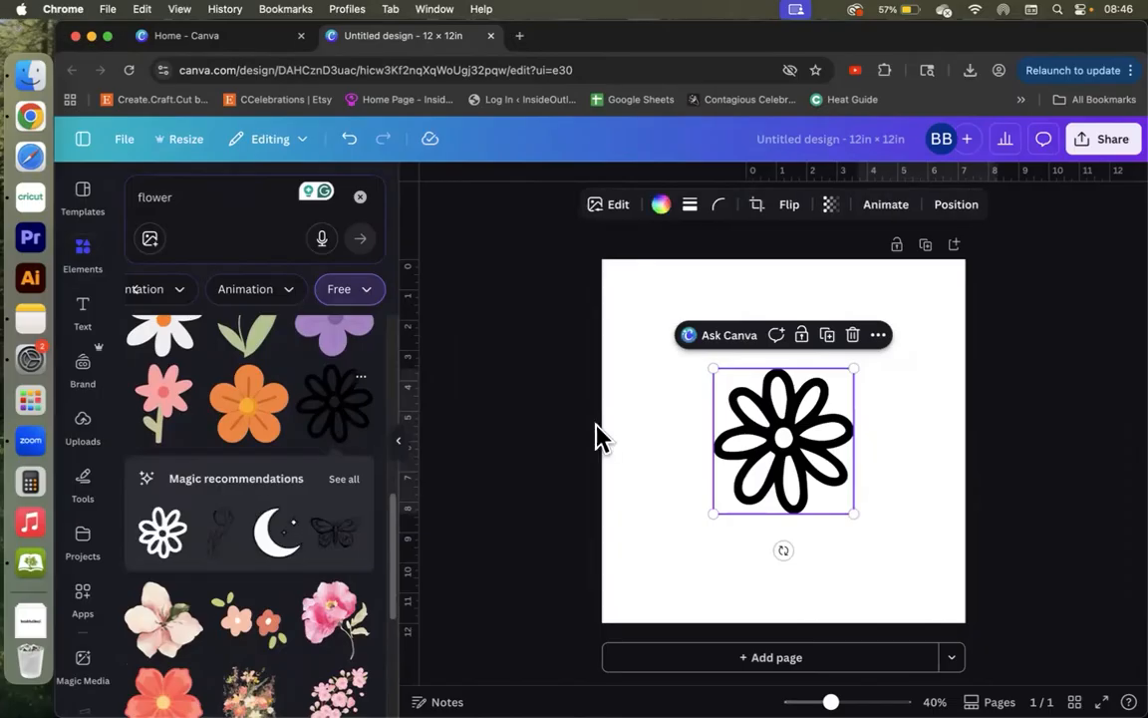
Move the black outlined daisy to the page's upper-right area and add the solid dusty-pink five-petal flower graphic
scroll(284, 439, down, 6)
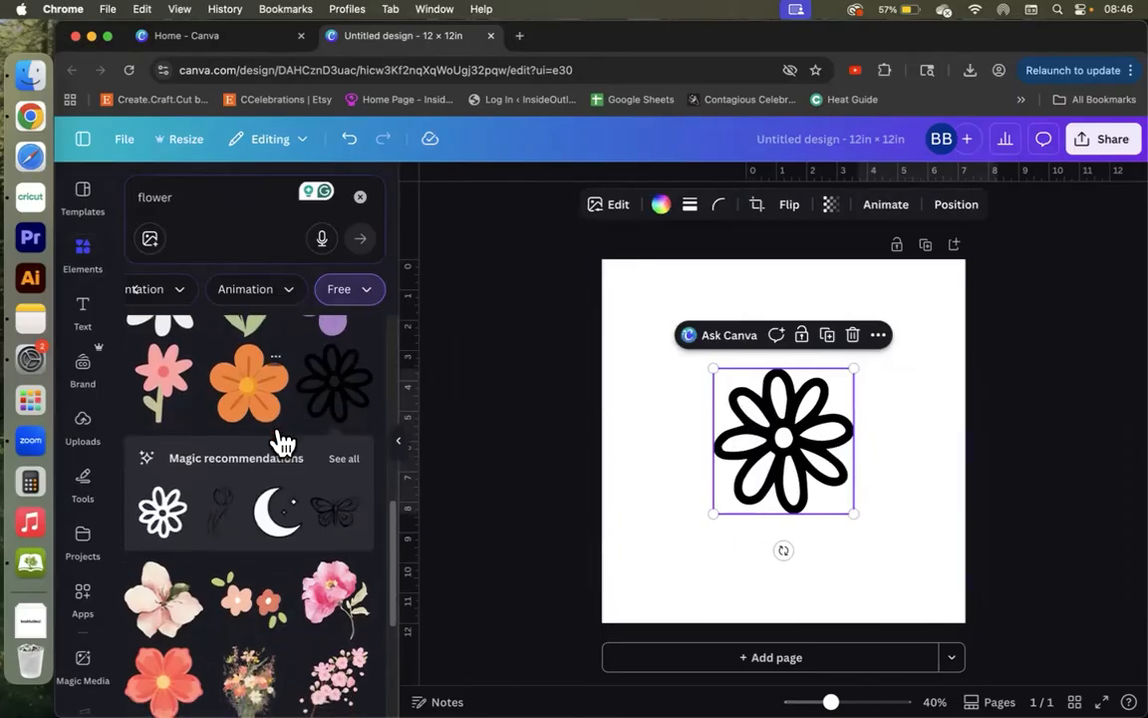
scroll(284, 449, down, 8)
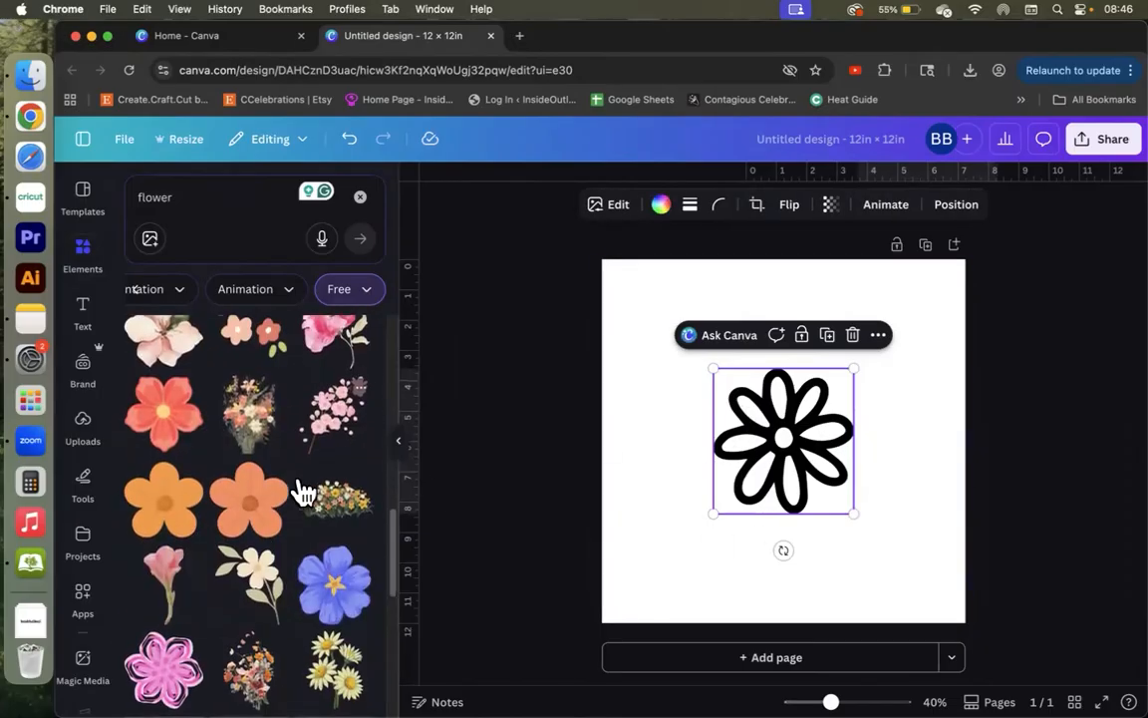
scroll(304, 490, down, 8)
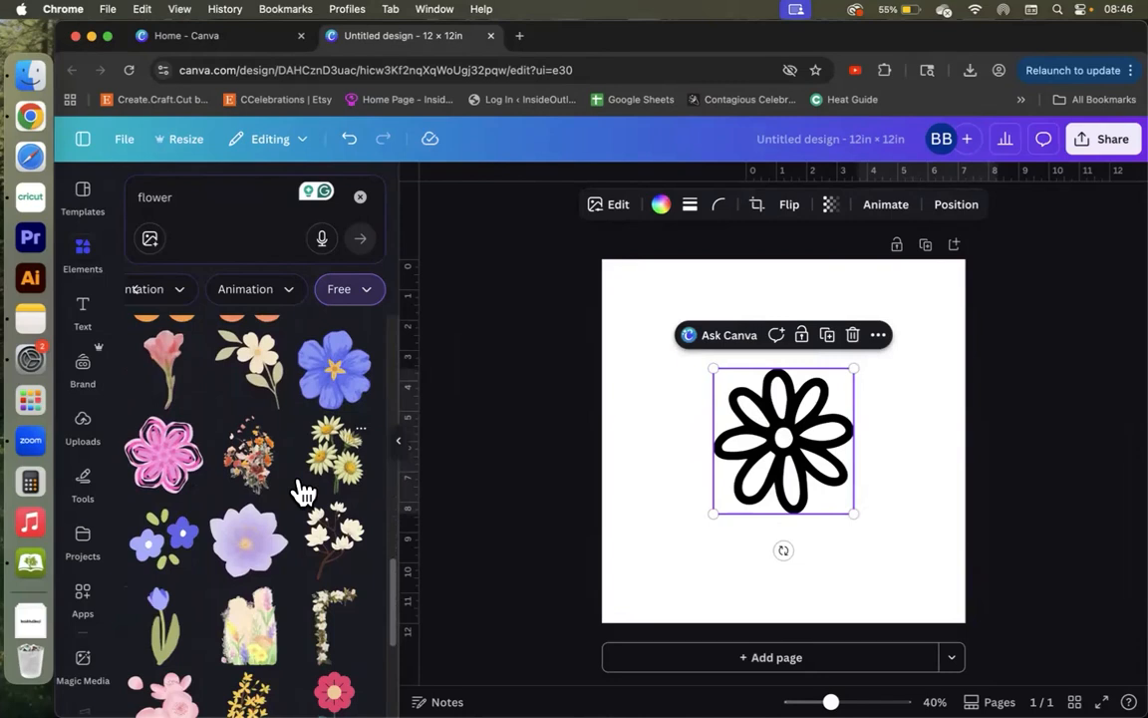
scroll(304, 491, down, 10)
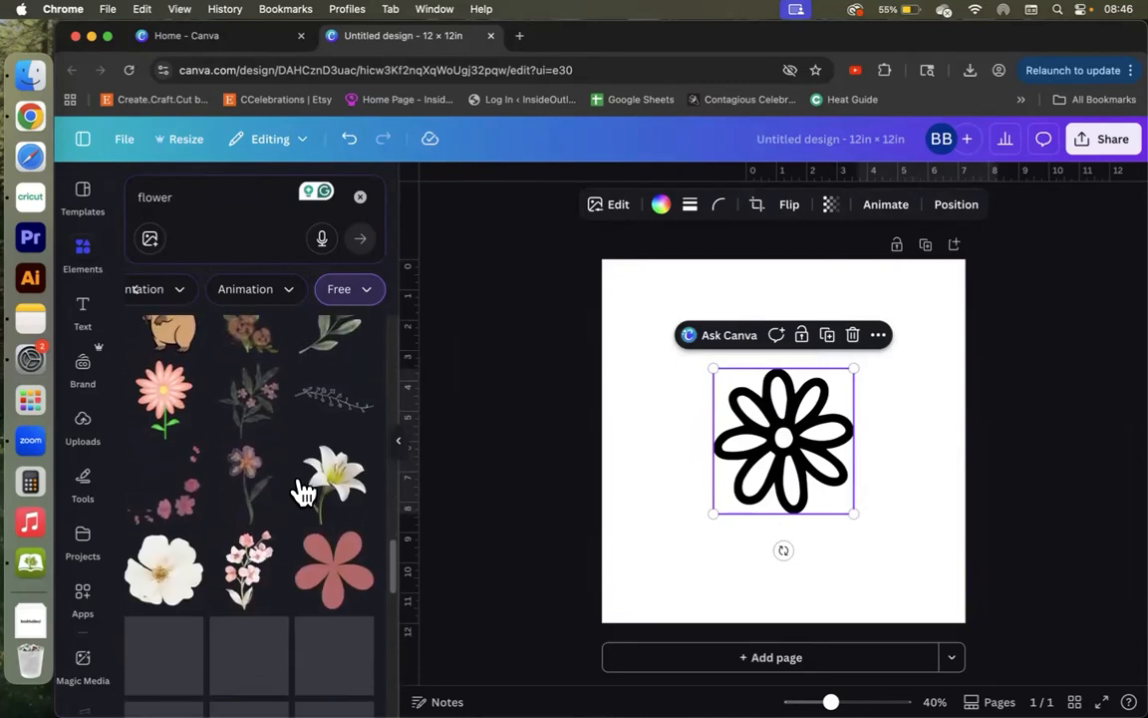
scroll(304, 490, down, 2)
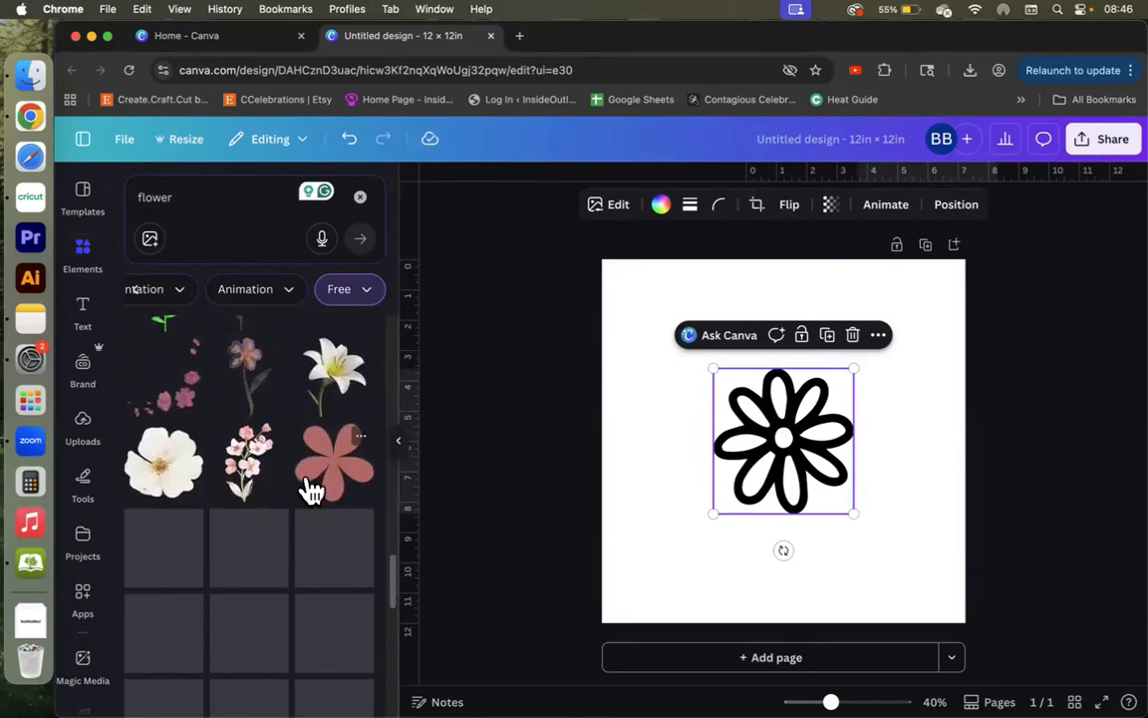
drag(782, 457, 865, 374)
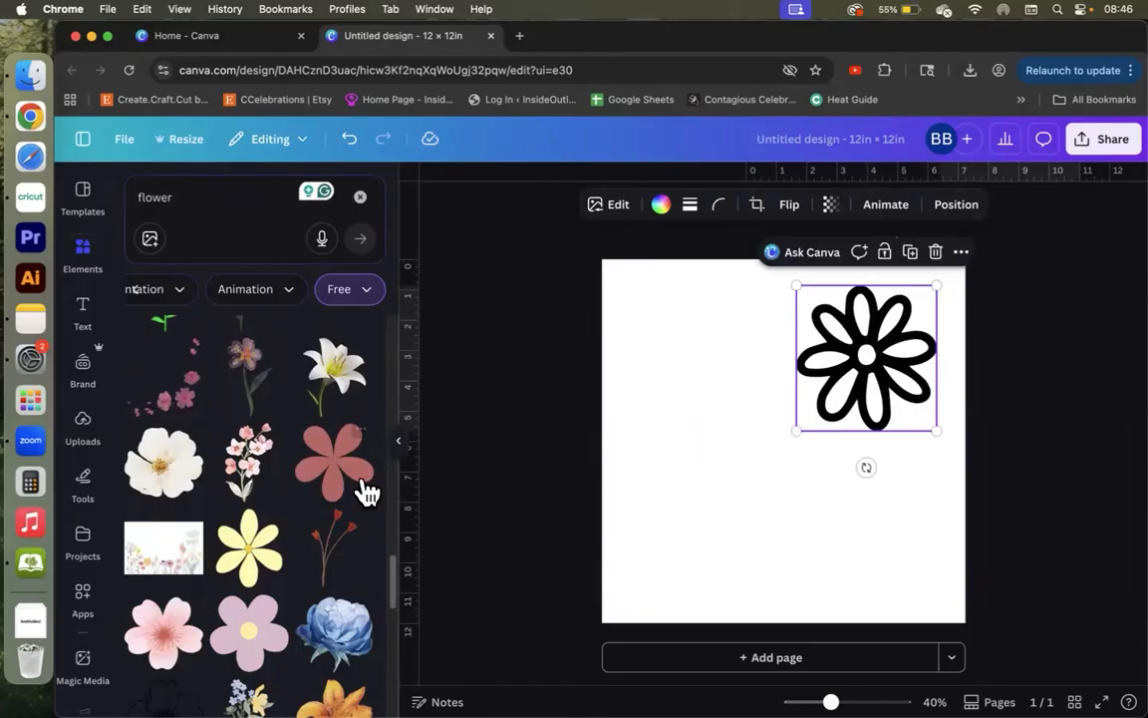
click(334, 462)
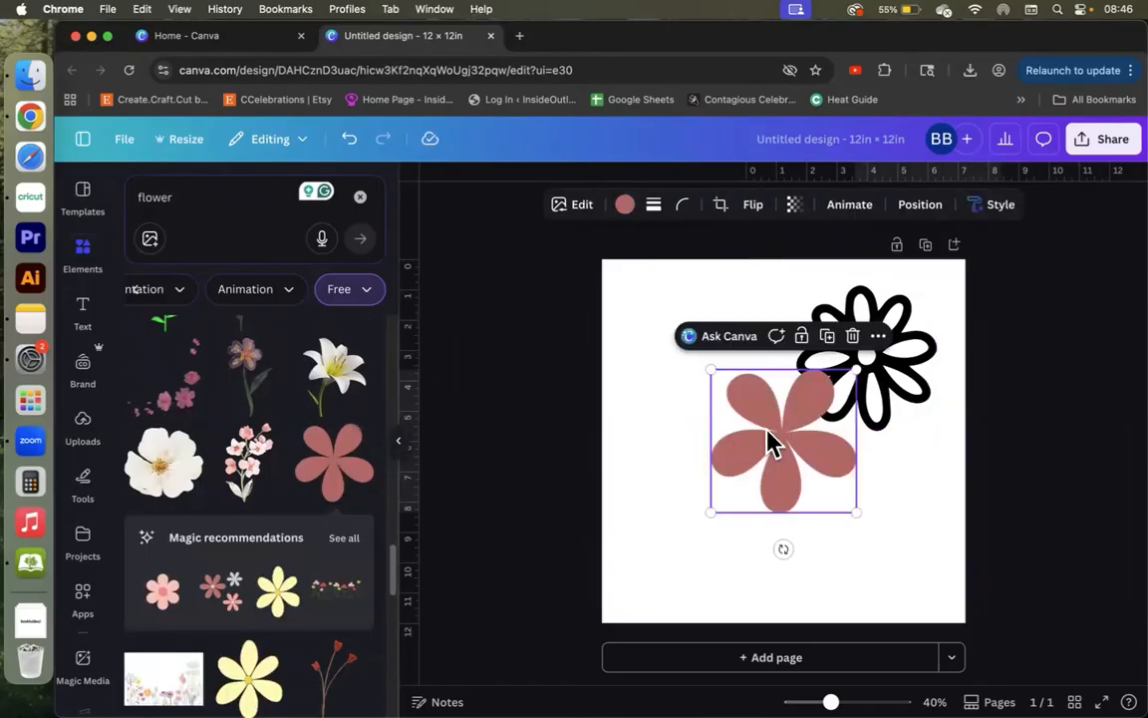
Move the dusty-pink flower toward the page's lower-left area and add the hand-drawn black outline flower in the lower-right area
drag(708, 430, 670, 454)
scroll(244, 480, down, 5)
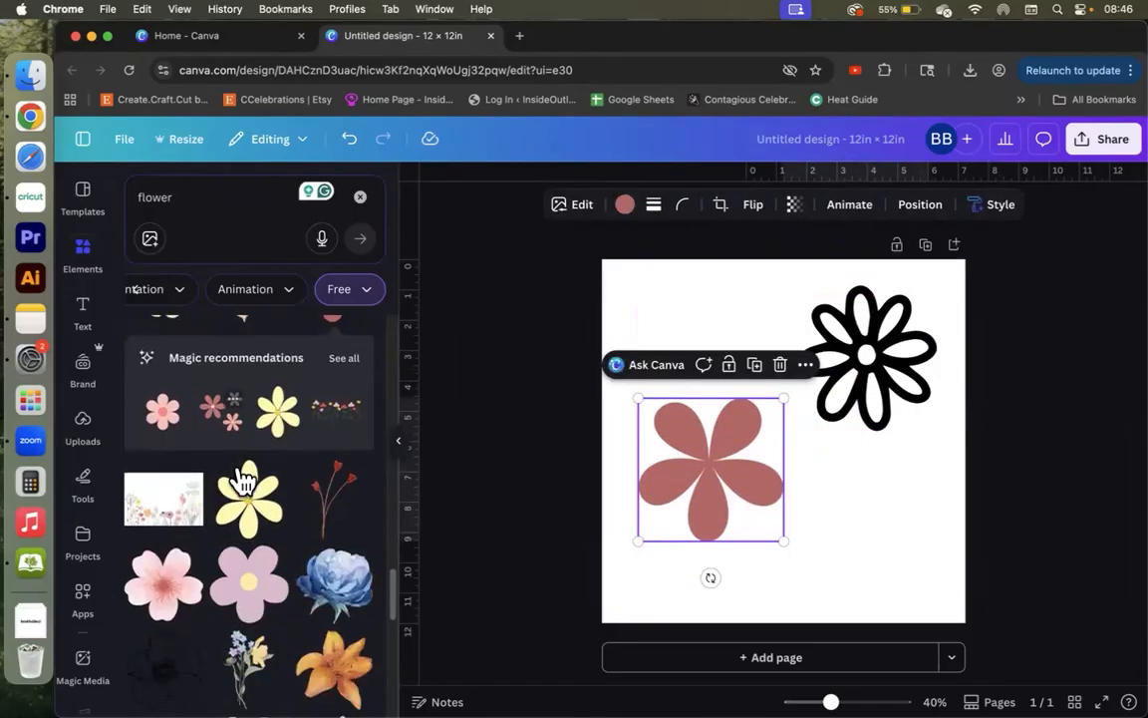
scroll(243, 479, down, 3)
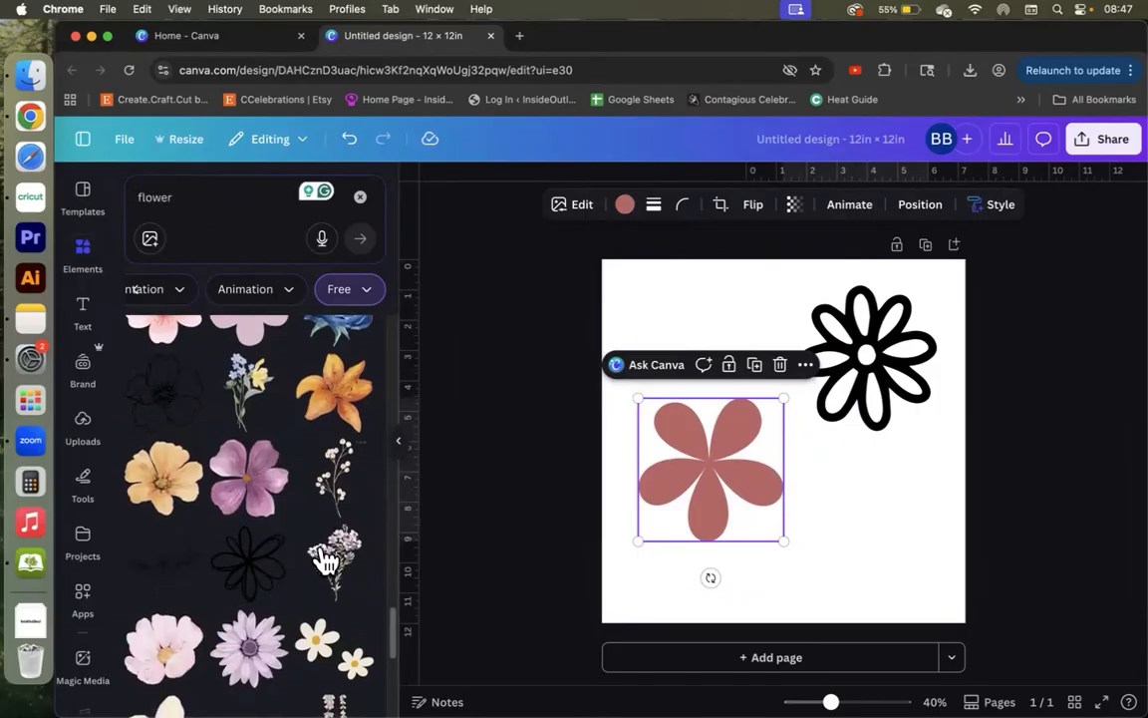
click(249, 567)
drag(810, 466, 892, 520)
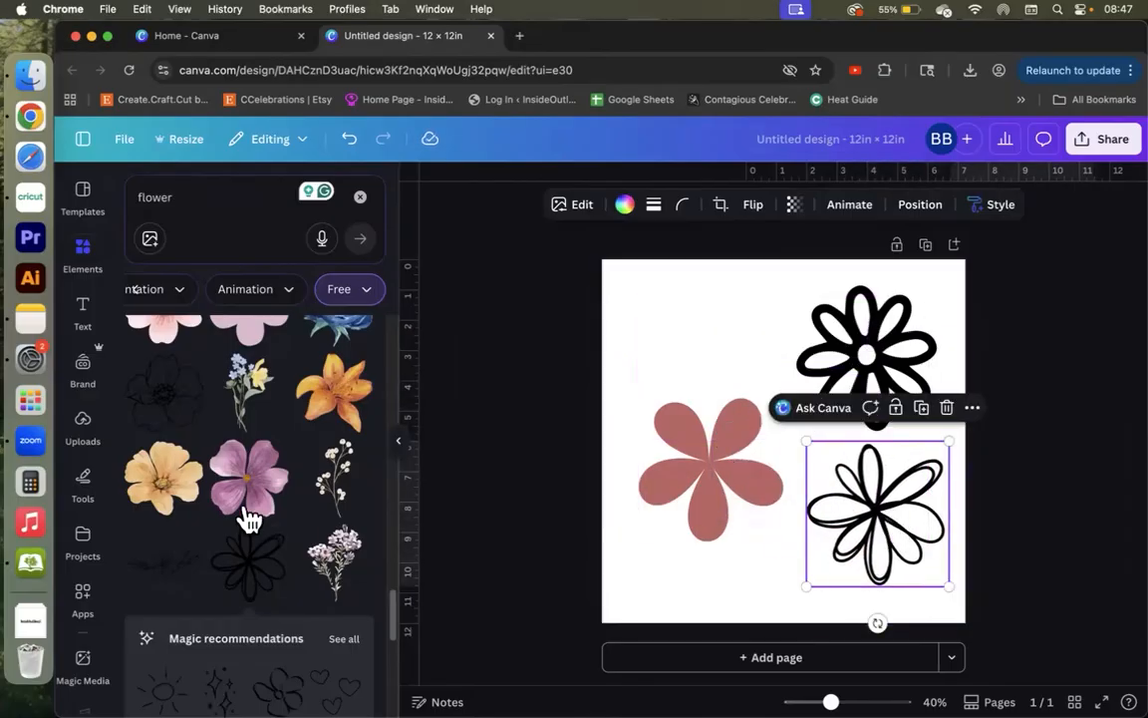
Search the elements library for "flower silhouette"
scroll(272, 503, down, 2)
scroll(276, 508, down, 10)
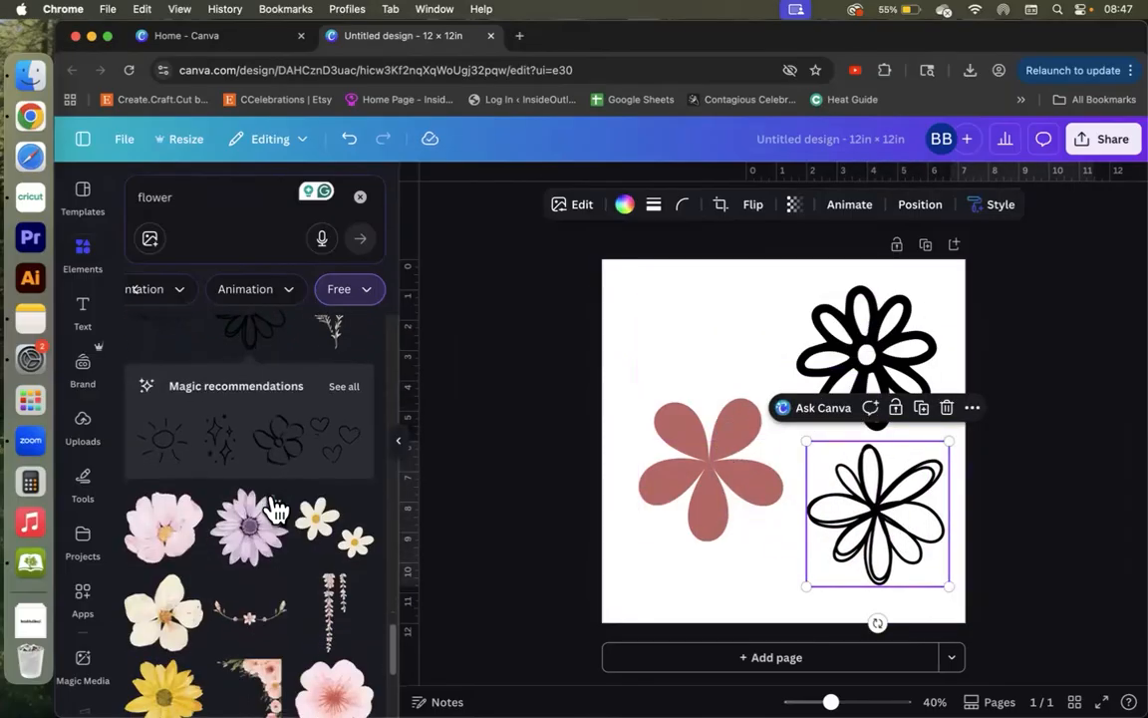
scroll(276, 509, down, 1)
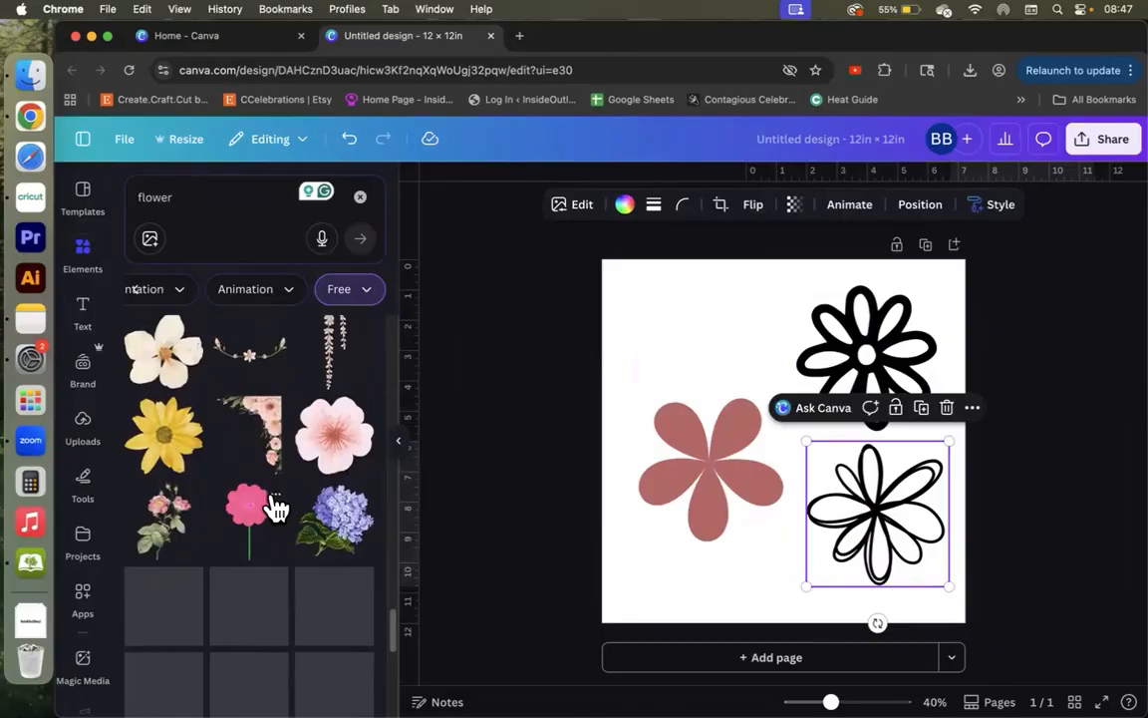
scroll(276, 509, down, 5)
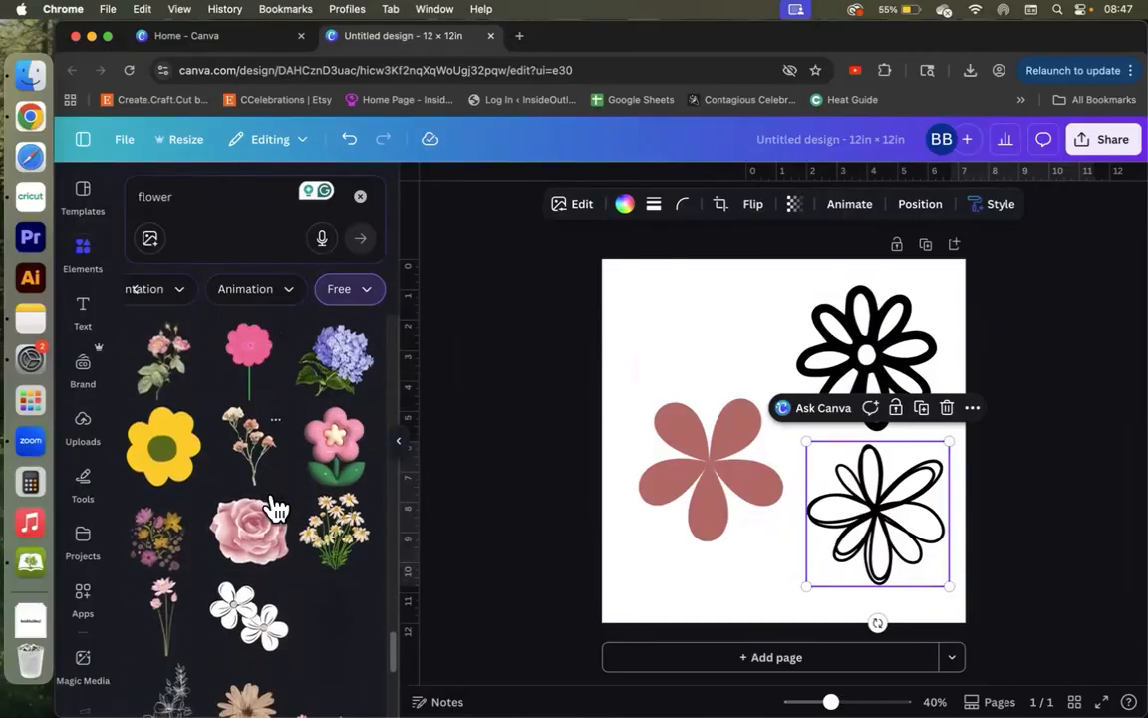
click(220, 202)
text(si)
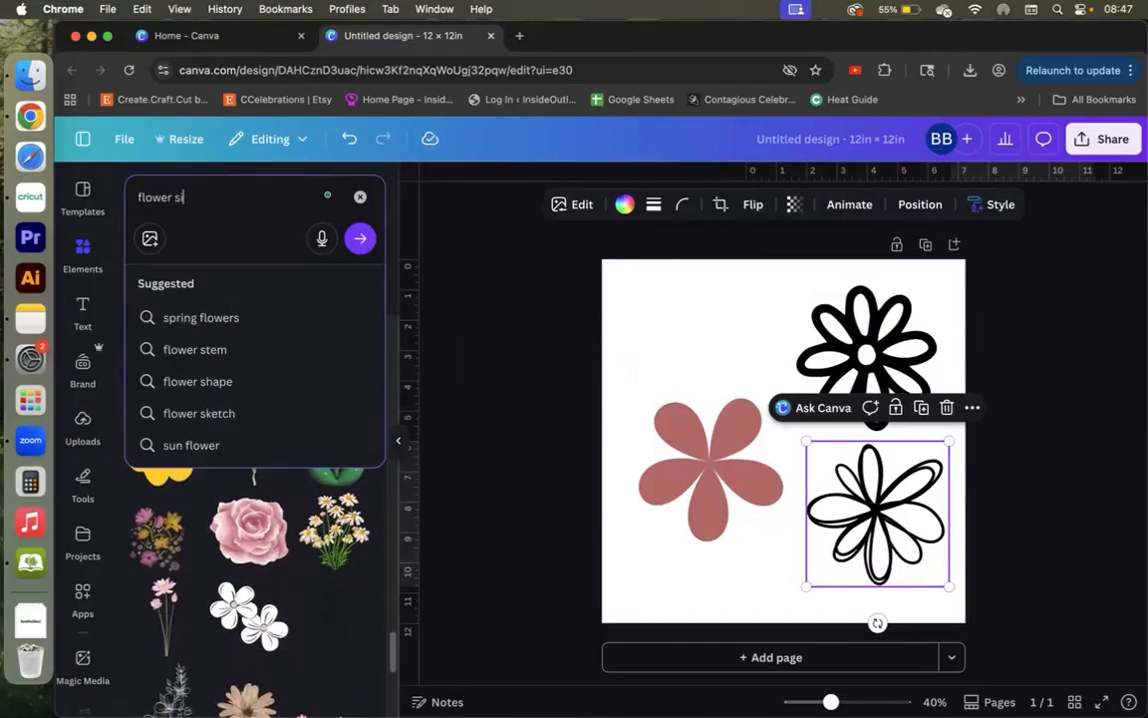
text(lhouette)
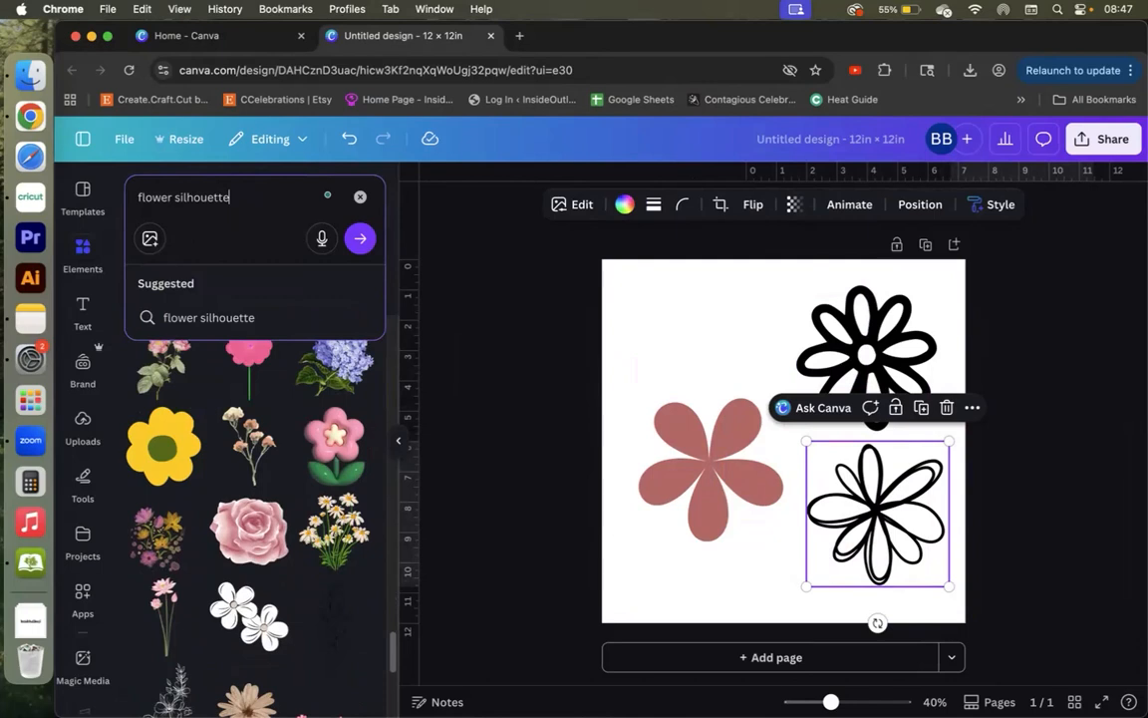
key(Return)
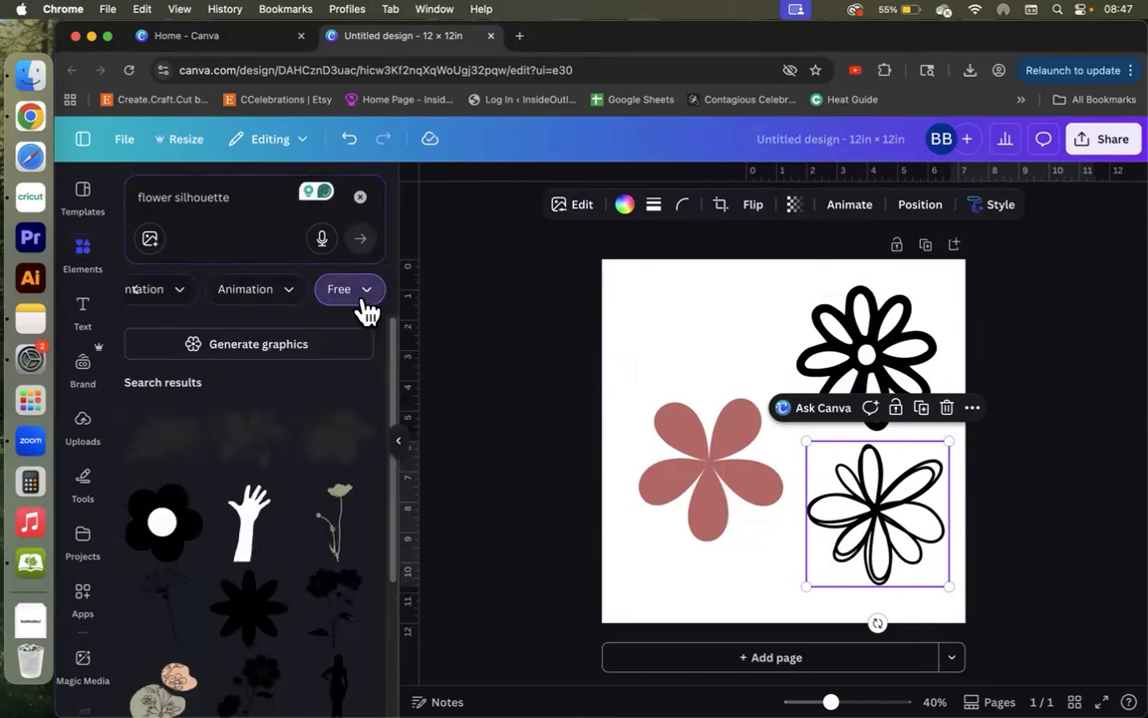
Add the black leafy flower-branch silhouette with two blossoms and place it in the page's upper-left area
scroll(283, 523, down, 3)
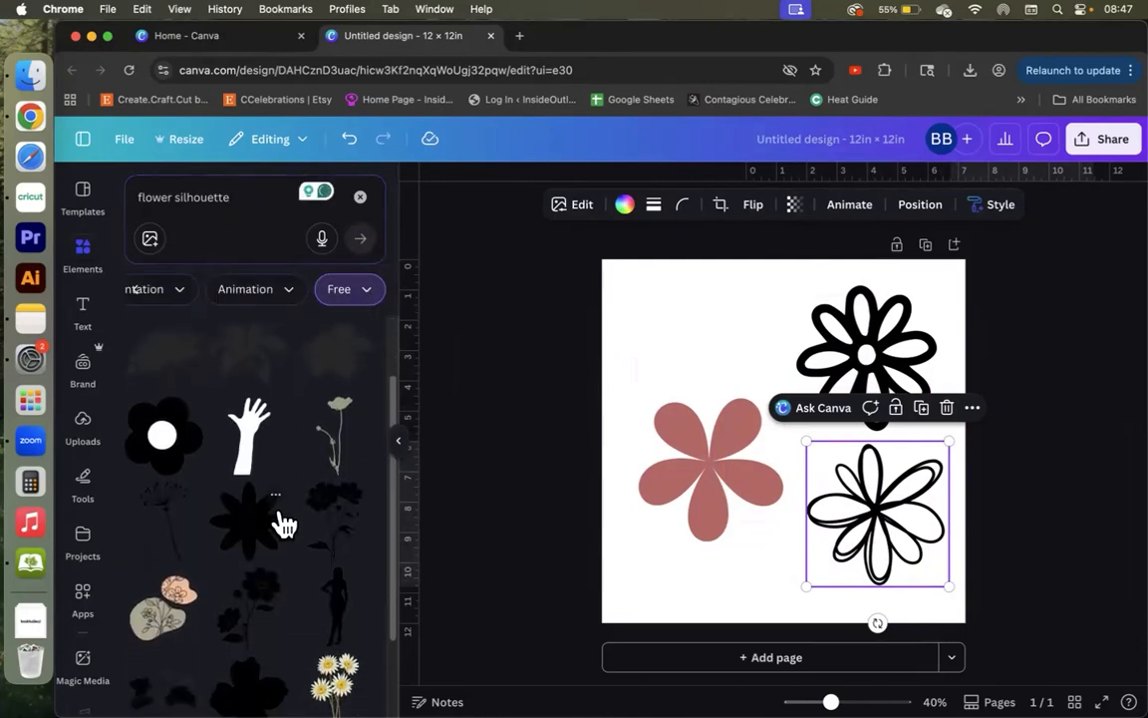
scroll(283, 524, down, 3)
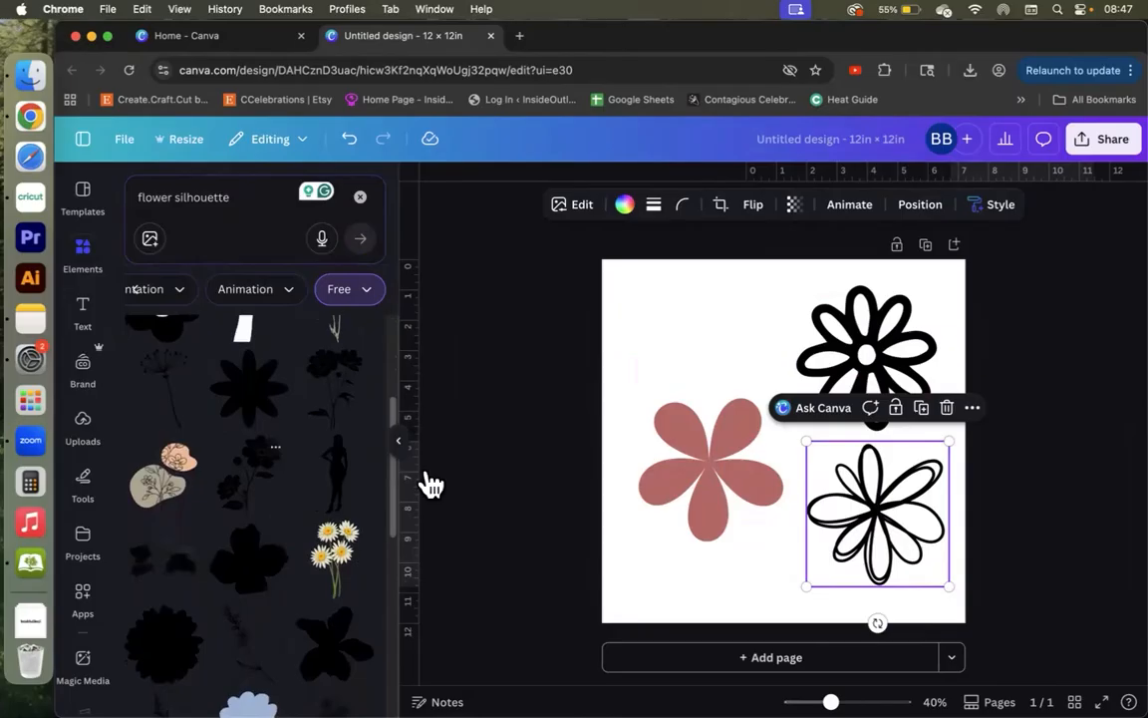
drag(810, 391, 711, 316)
Find the black single-bloom flower silhouette with a long thin stem and add it near the middle of the page
scroll(220, 599, down, 5)
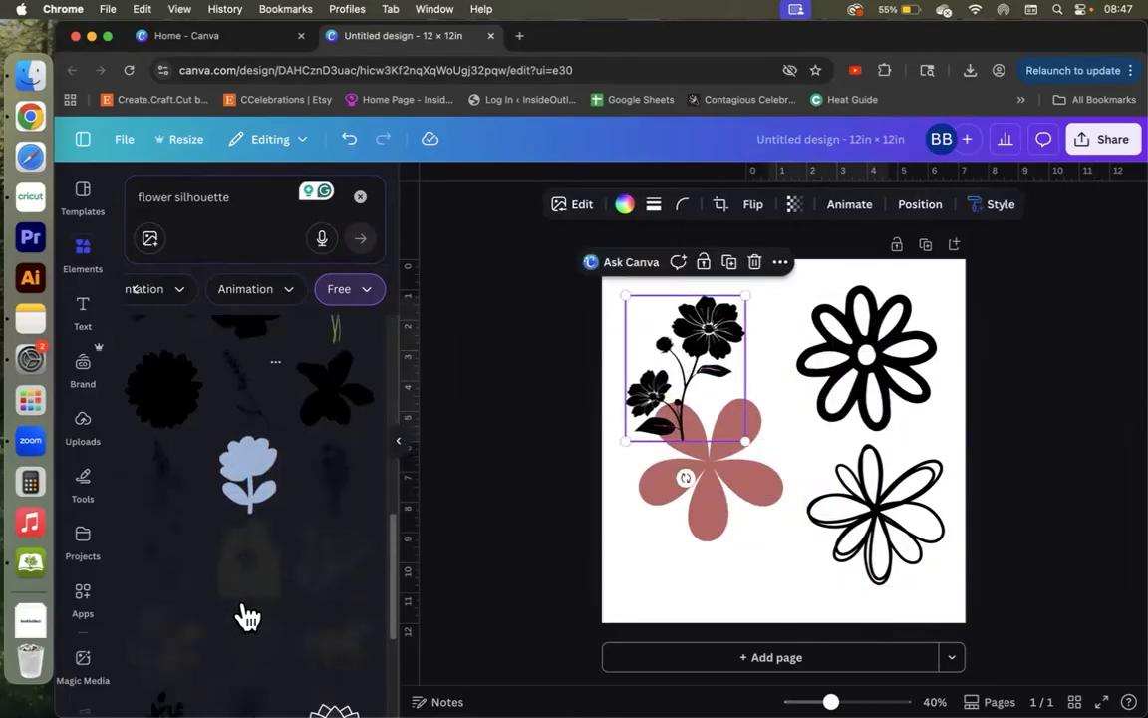
scroll(244, 608, down, 2)
scroll(244, 608, down, 4)
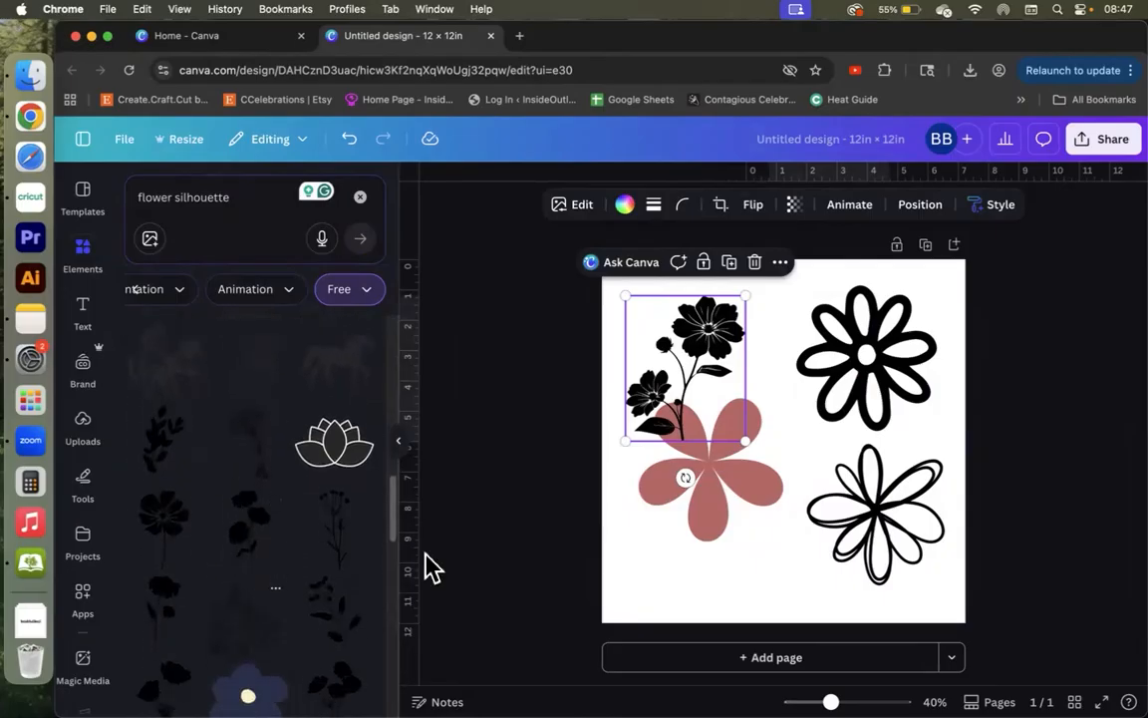
click(171, 531)
drag(805, 439, 800, 489)
Delete the leafy branch, the outlined daisy, the hand-drawn outline flower and the dusty-pink flower, keeping only the single-stem silhouette
click(684, 364)
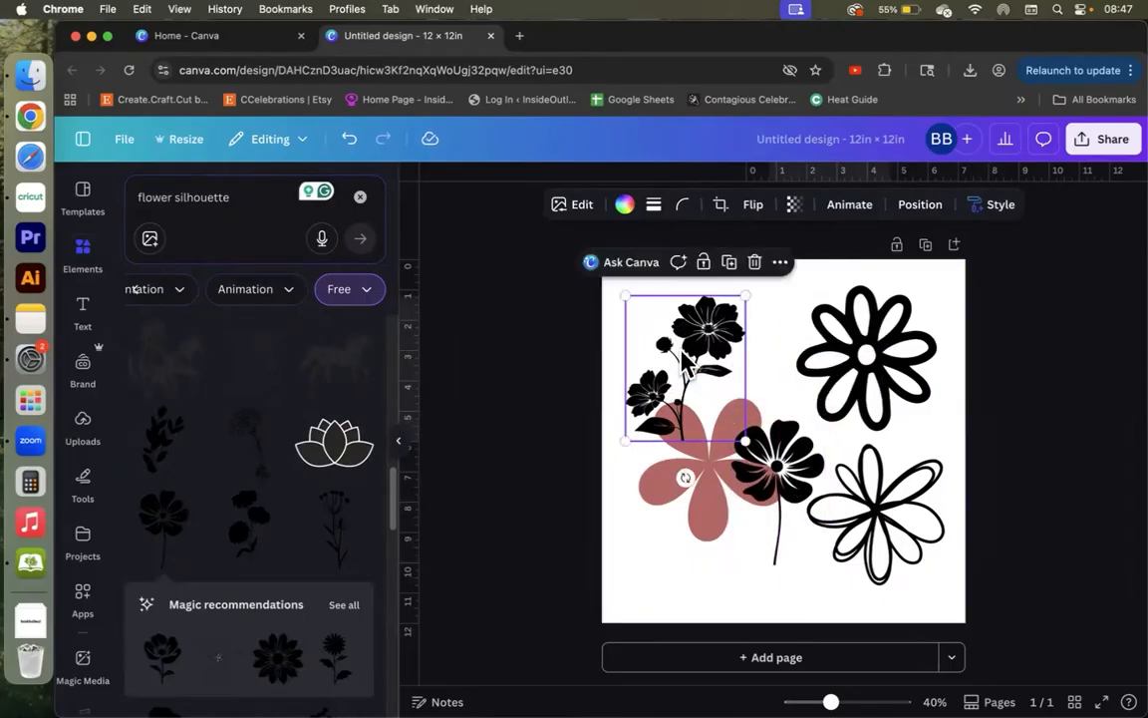
key(Delete)
click(877, 364)
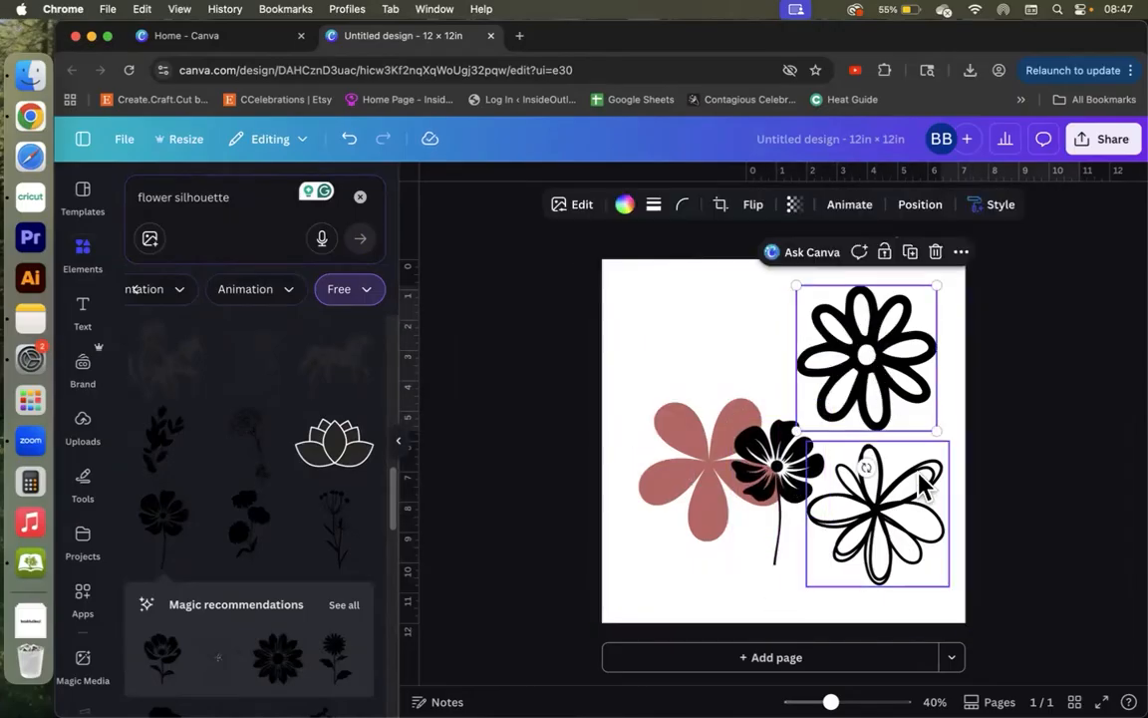
key(Delete)
click(918, 495)
key(Delete)
click(687, 461)
key(Delete)
Enlarge the single-stem flower silhouette and reposition it near the middle of the page
drag(751, 445, 700, 393)
drag(774, 512, 880, 566)
drag(709, 460, 750, 464)
Browse more free silhouettes, try the pointed-petal flower in the page's upper-left corner, and delete it
scroll(290, 479, down, 5)
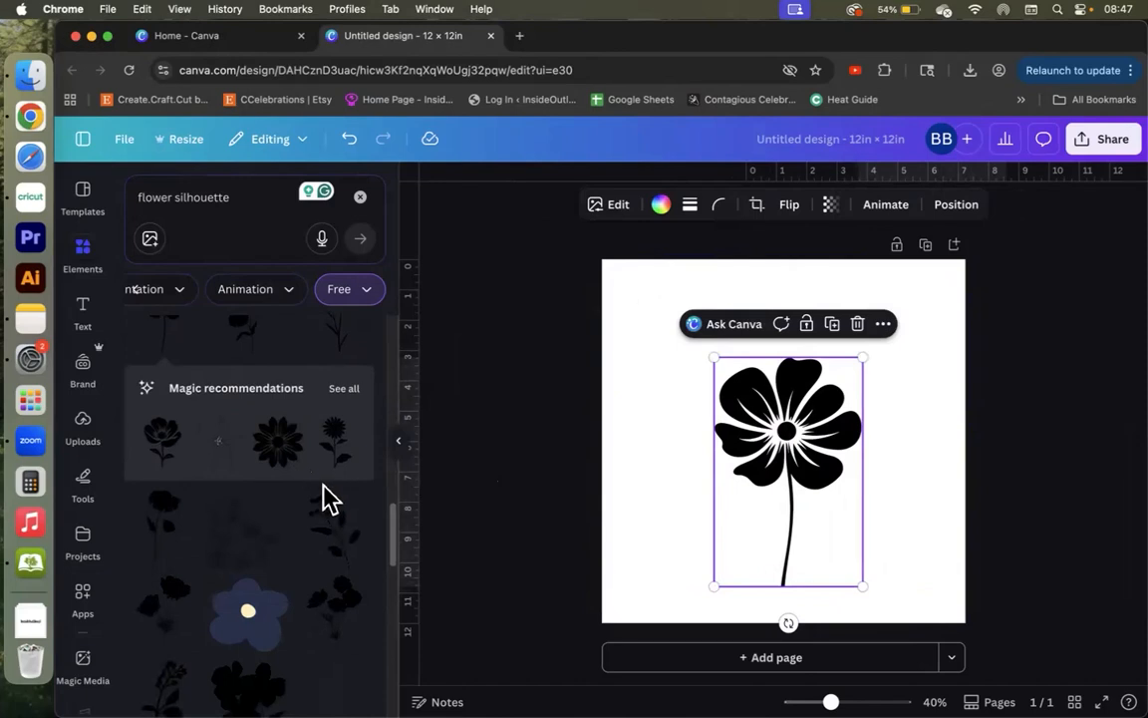
scroll(328, 503, down, 5)
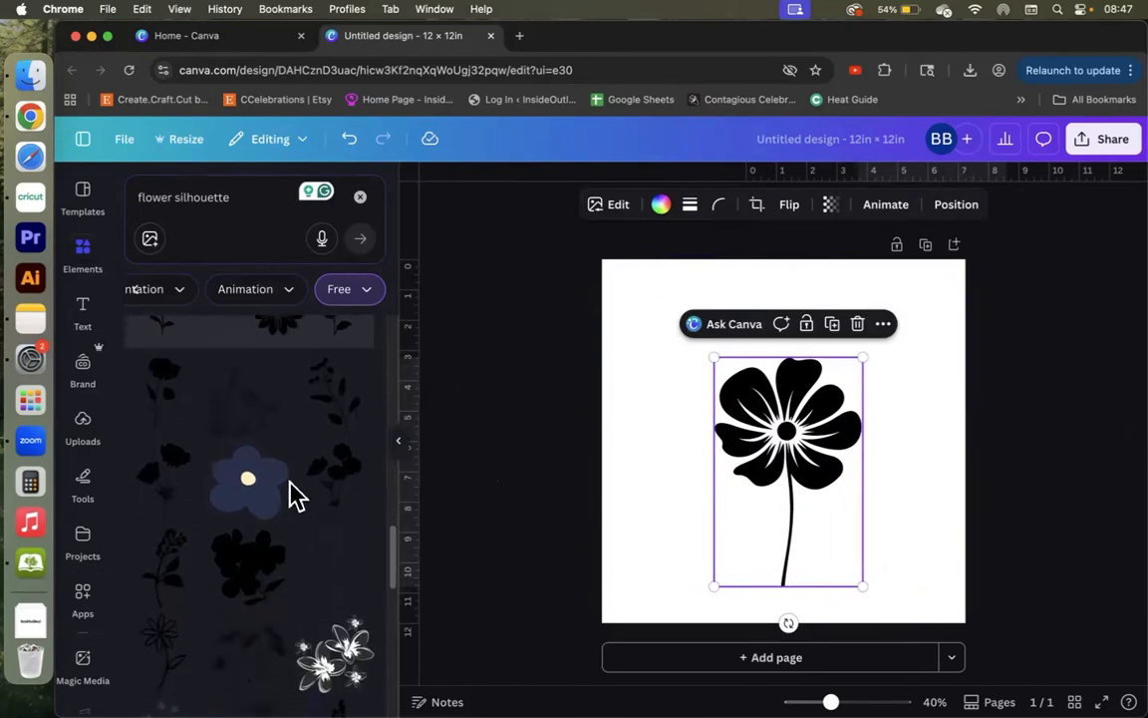
scroll(296, 492, down, 3)
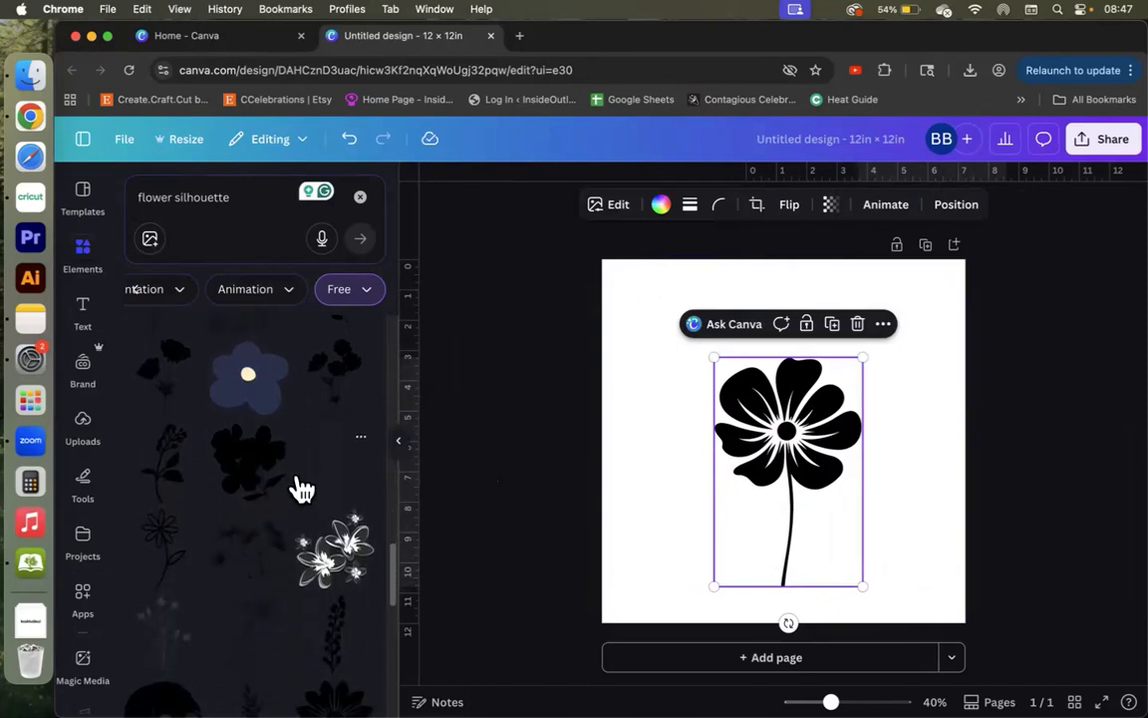
scroll(300, 487, down, 5)
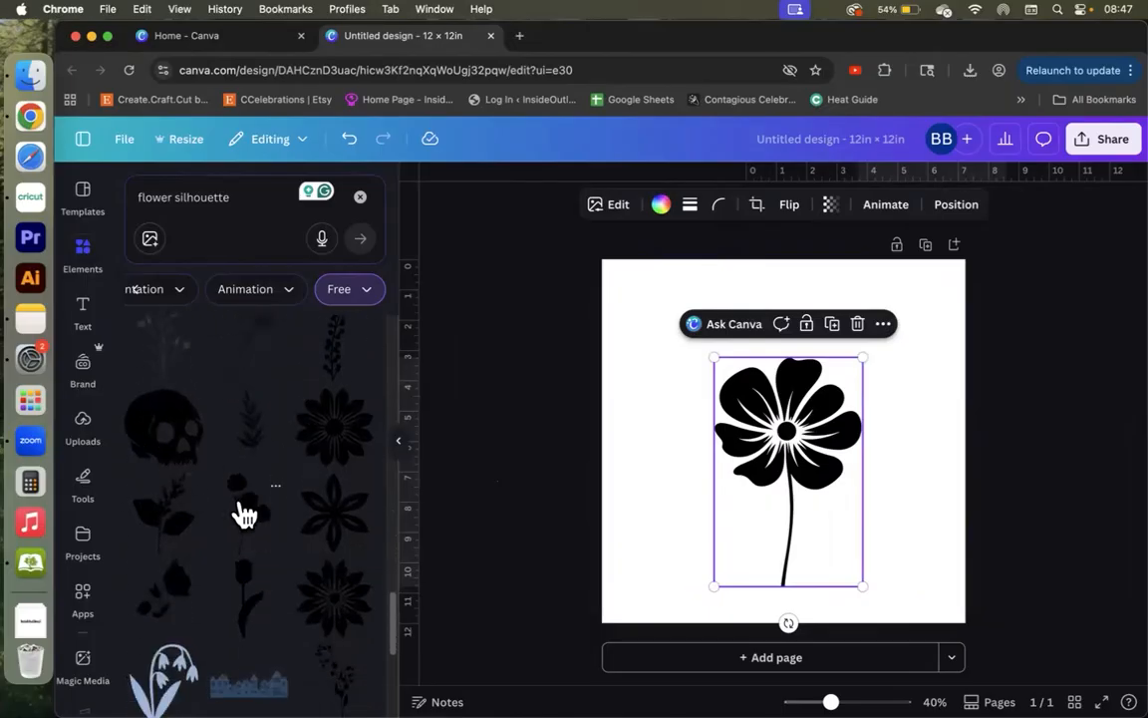
scroll(226, 603, down, 1)
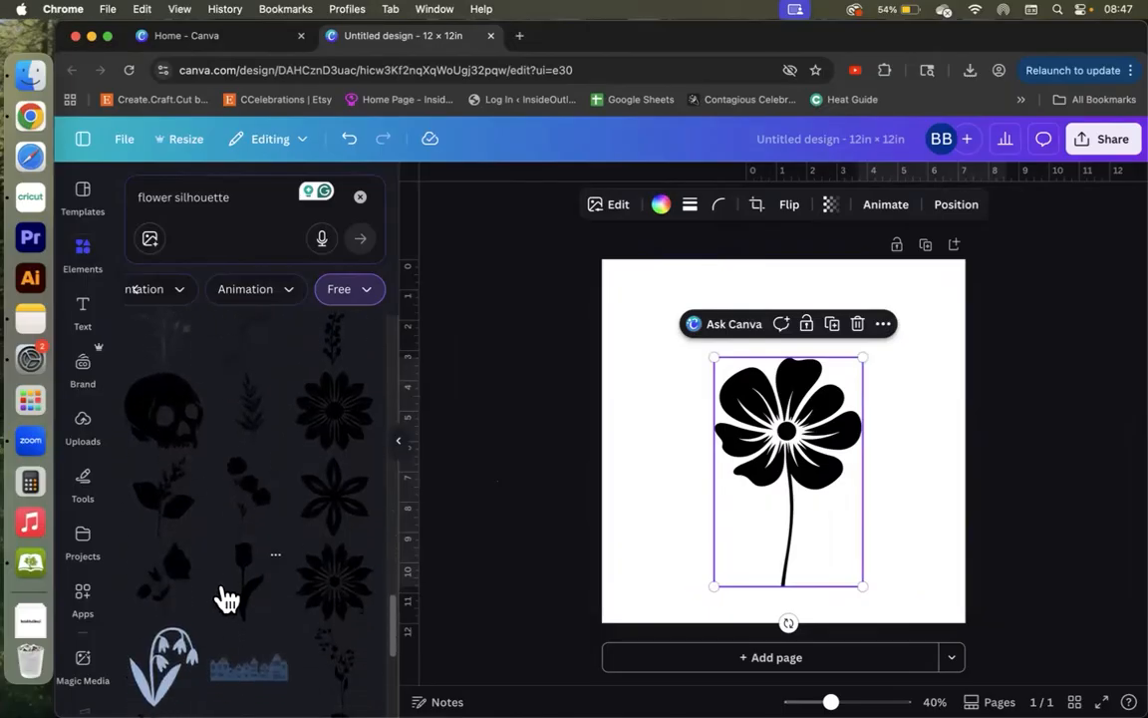
scroll(282, 462, down, 3)
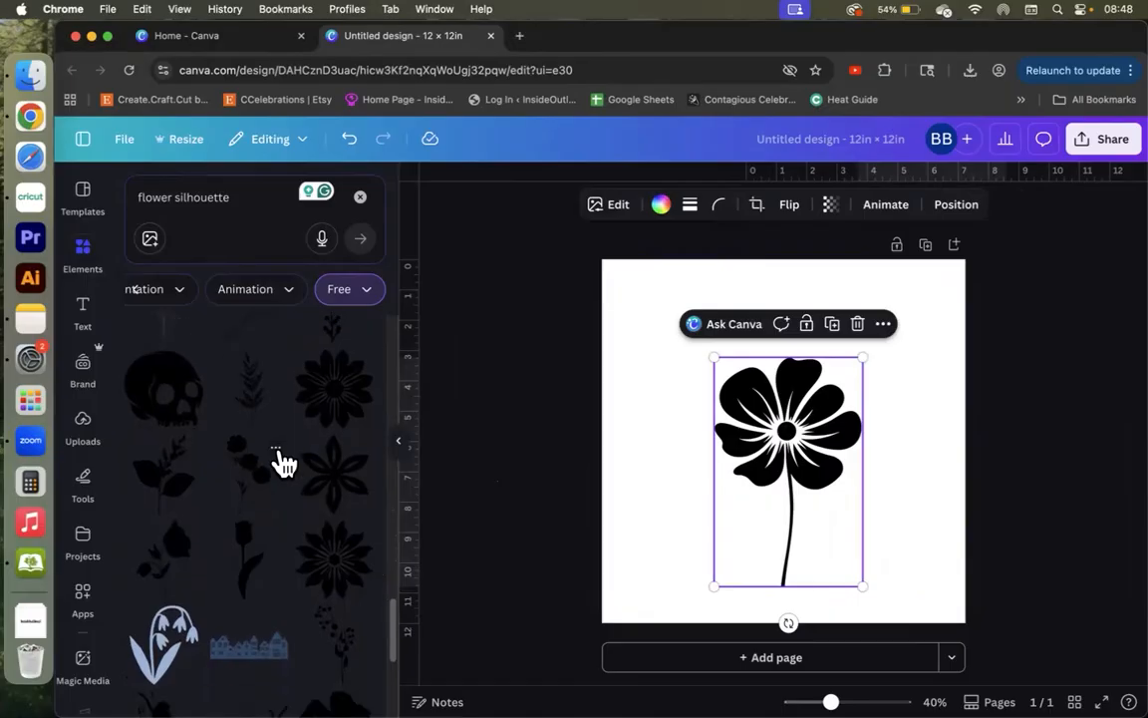
scroll(283, 462, down, 5)
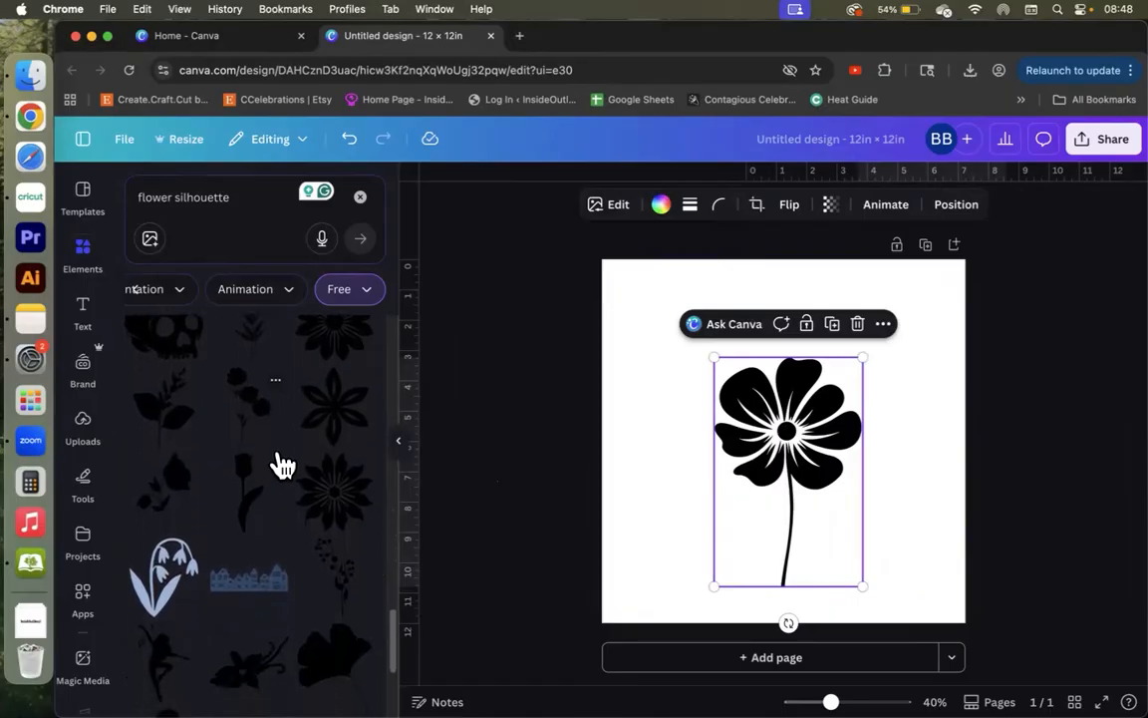
click(337, 416)
drag(784, 426, 675, 317)
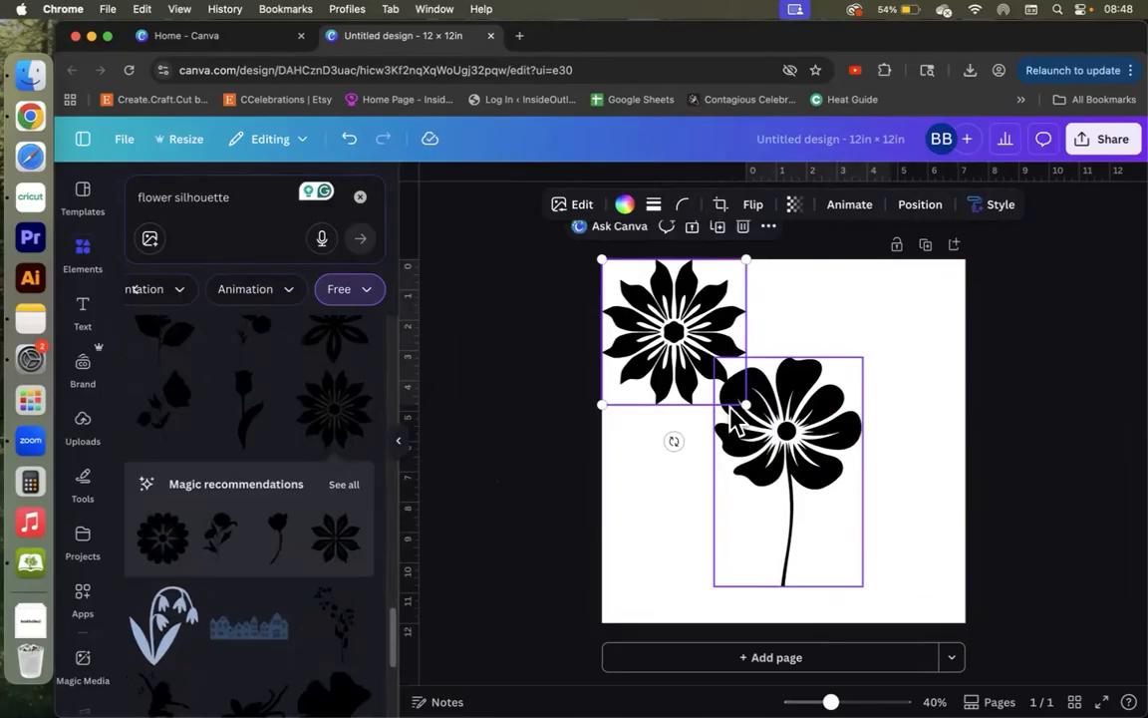
key(Delete)
Scale the stemmed flower up a little more and center it vertically on the page
scroll(325, 487, down, 10)
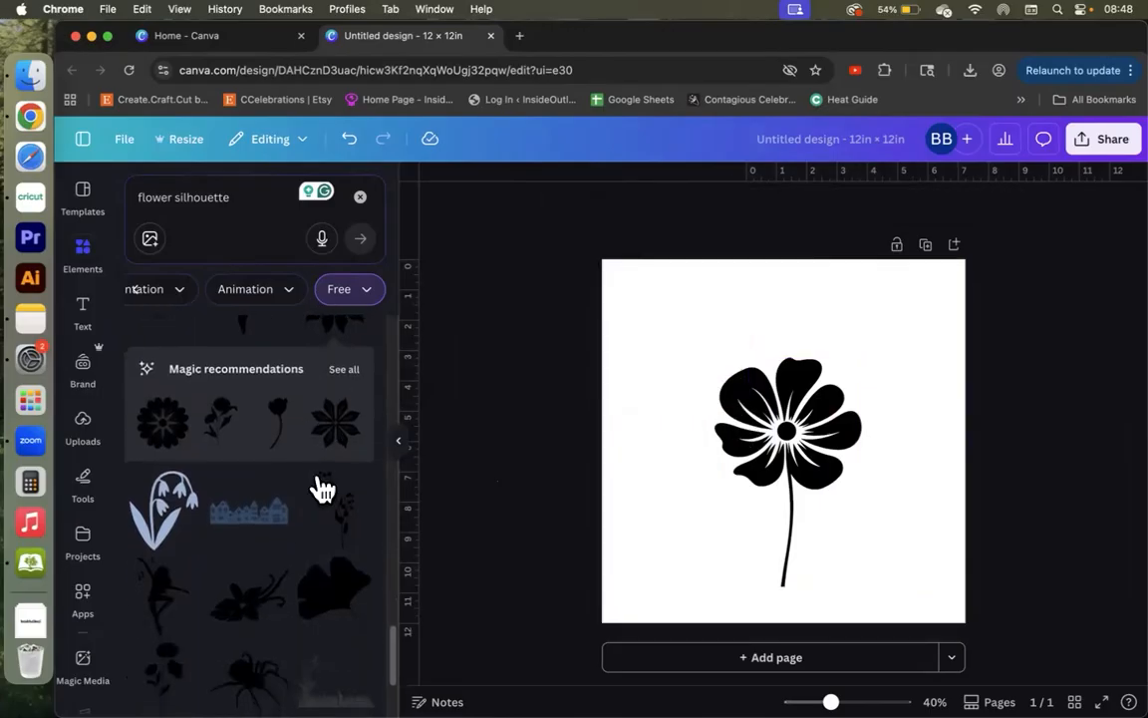
drag(772, 482, 697, 422)
drag(787, 529, 811, 562)
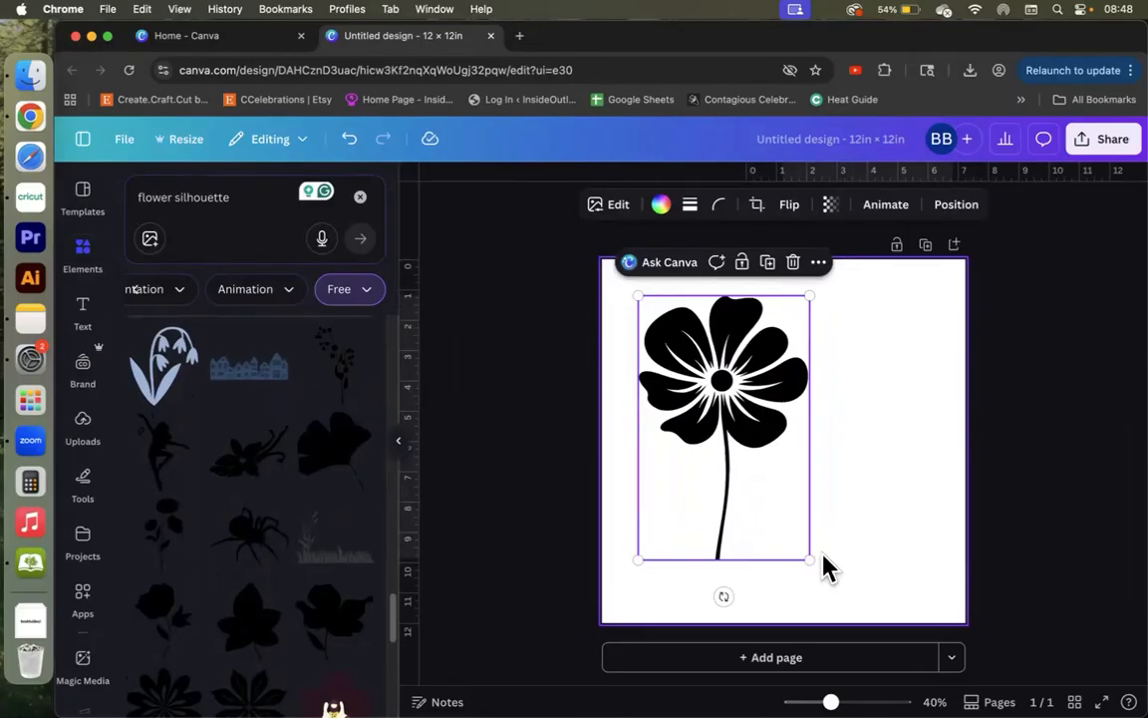
click(918, 478)
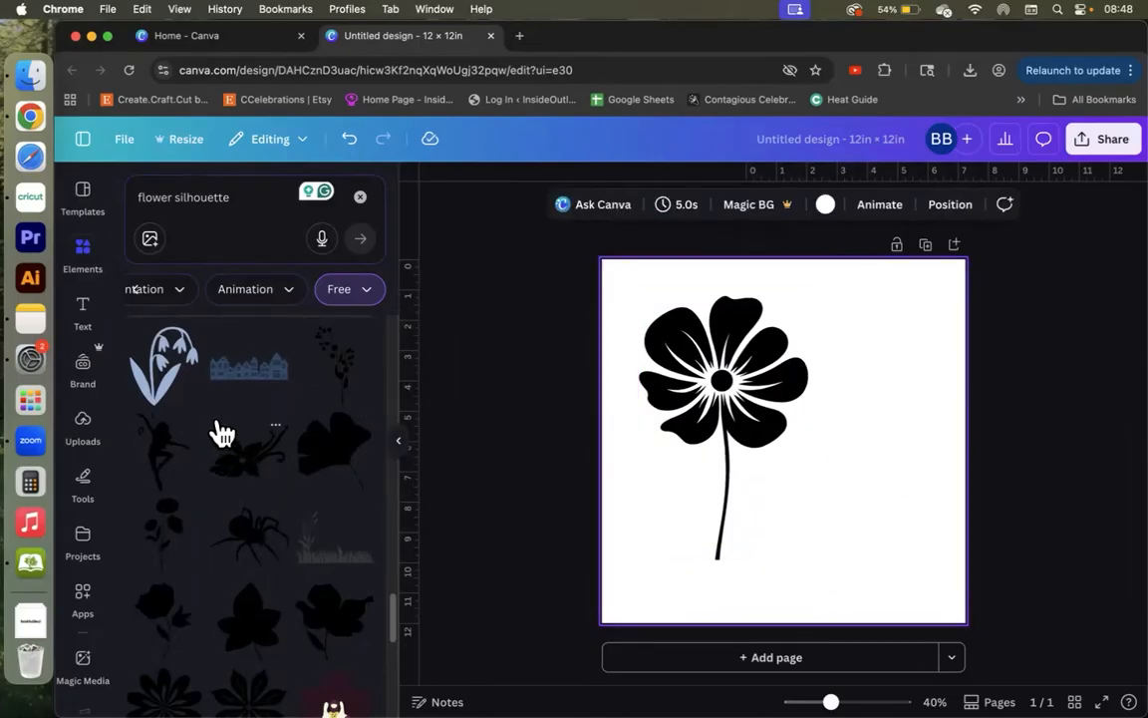
drag(749, 420, 817, 433)
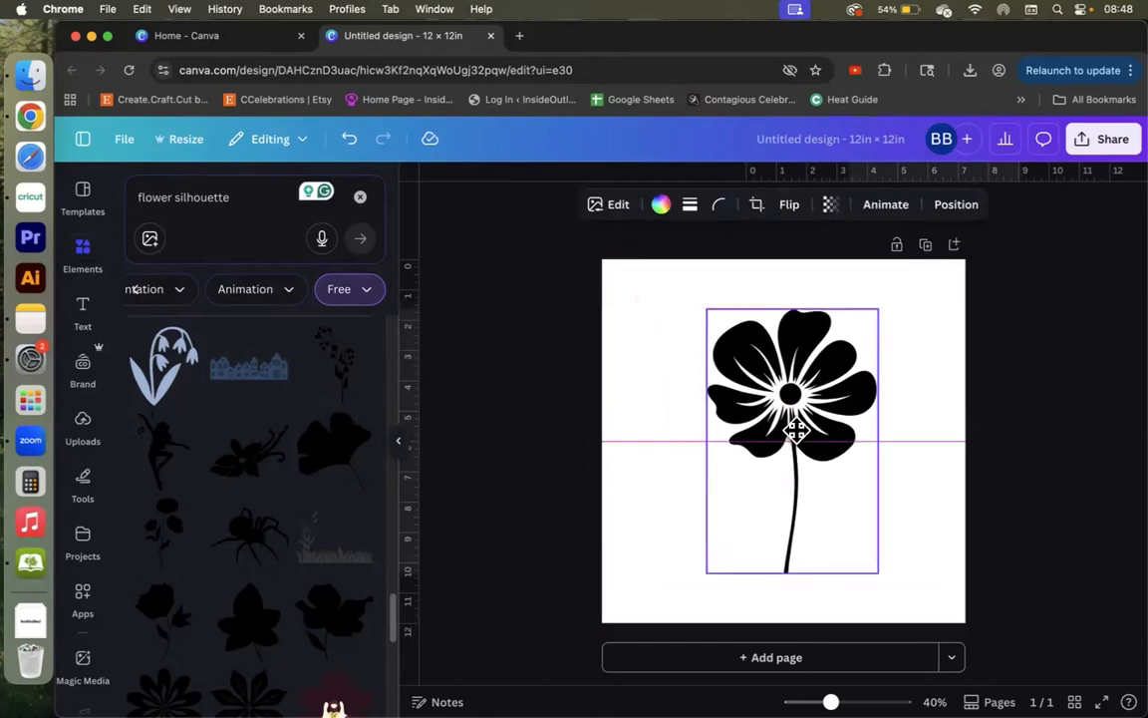
click(934, 395)
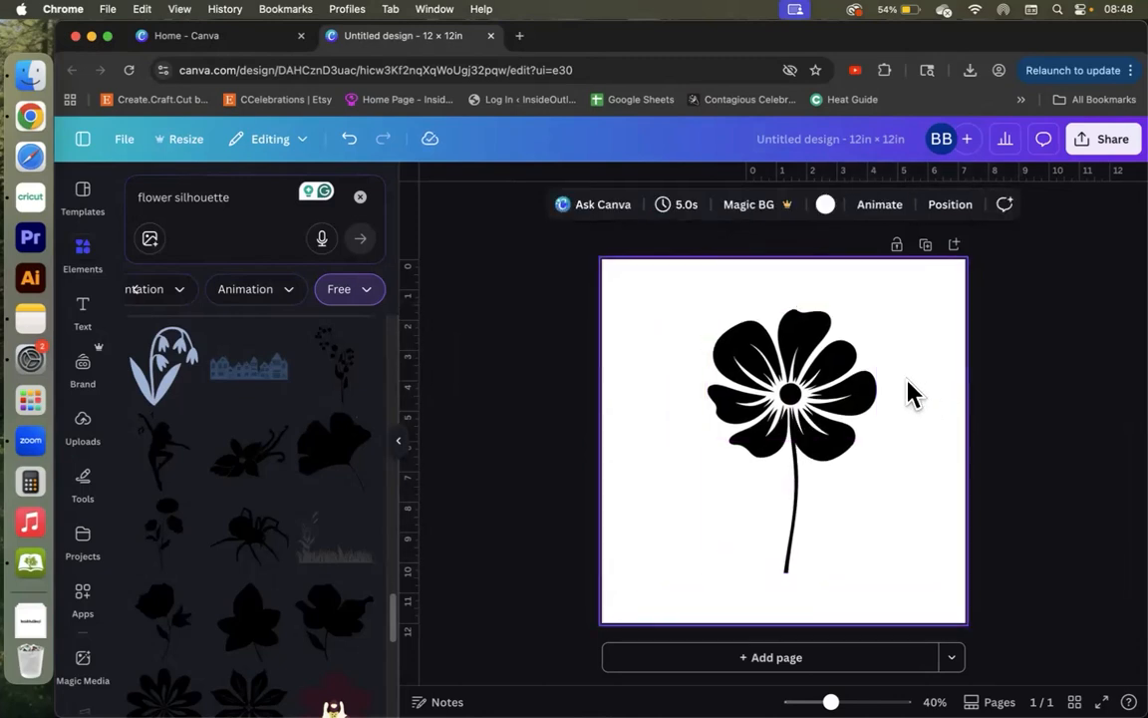
Download the design as a PNG and save it in the Downloads folder with the name Flower
click(1096, 151)
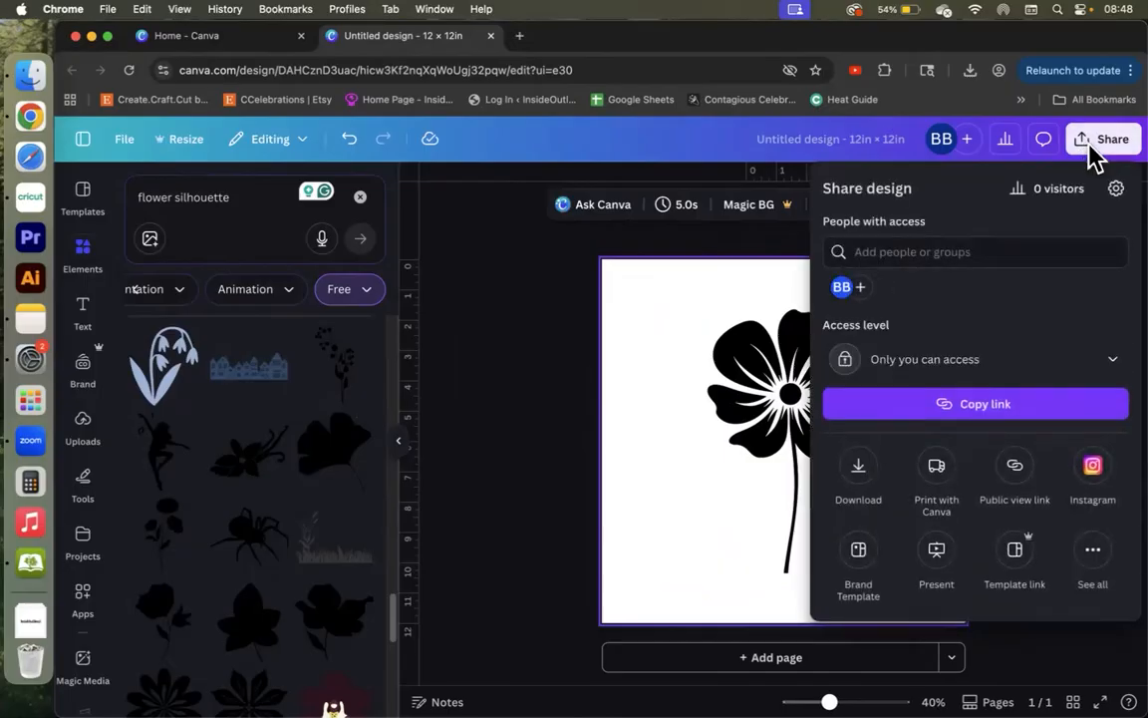
click(855, 472)
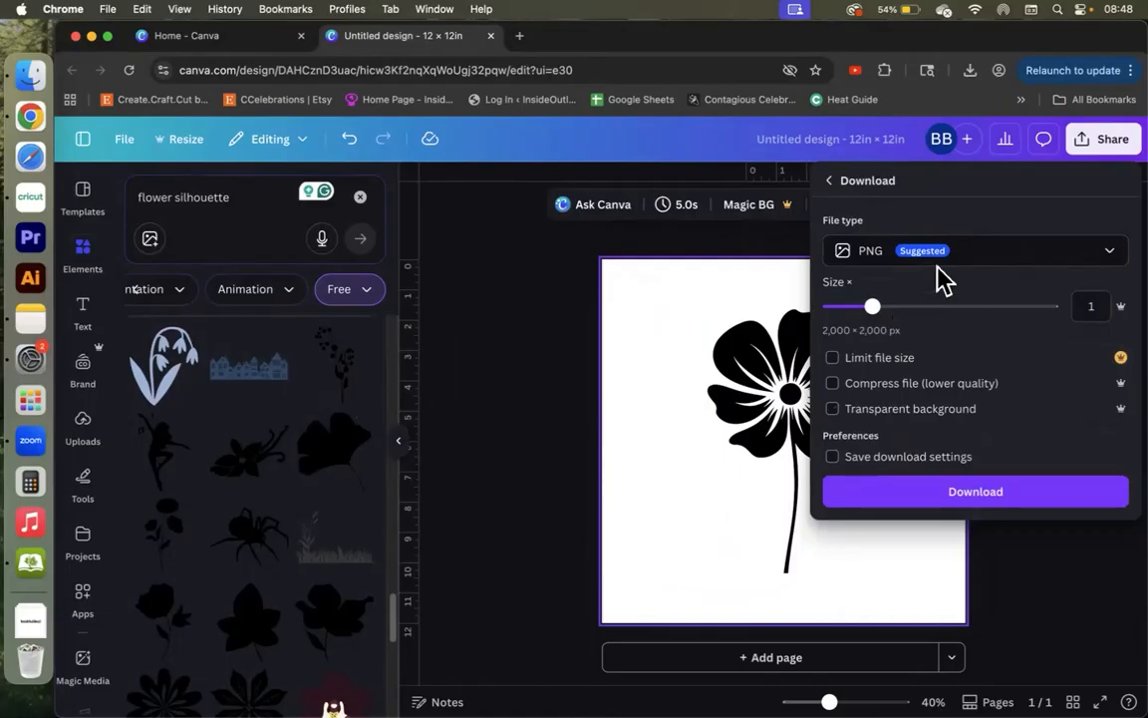
click(1010, 267)
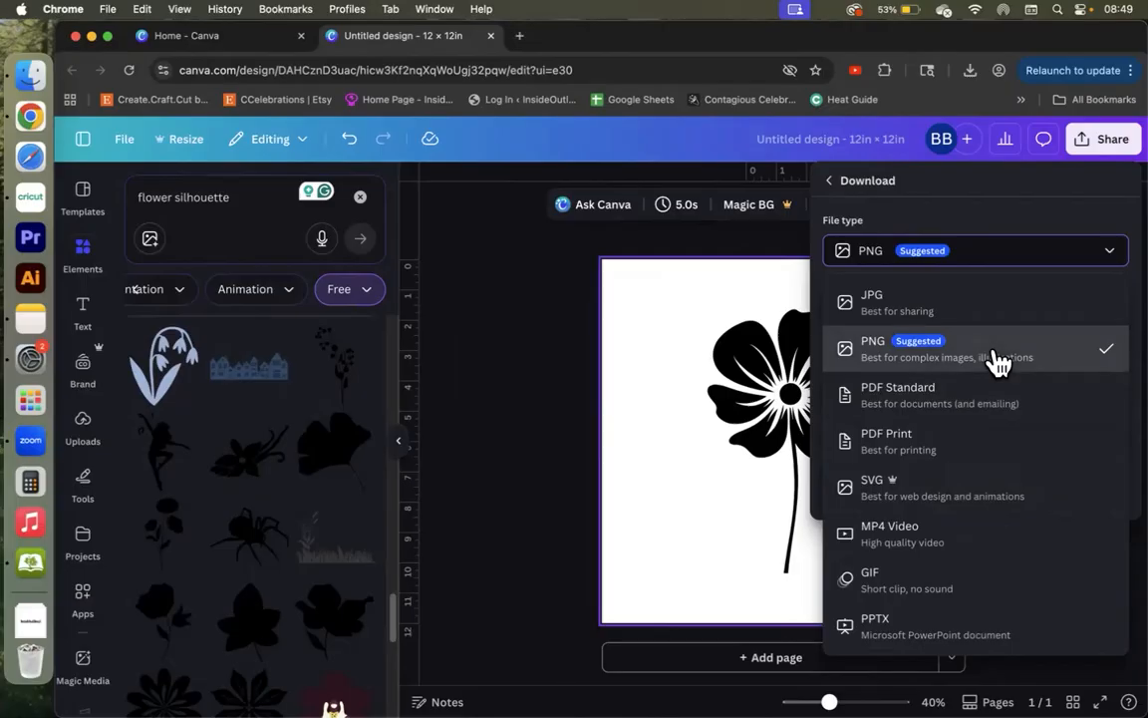
click(997, 354)
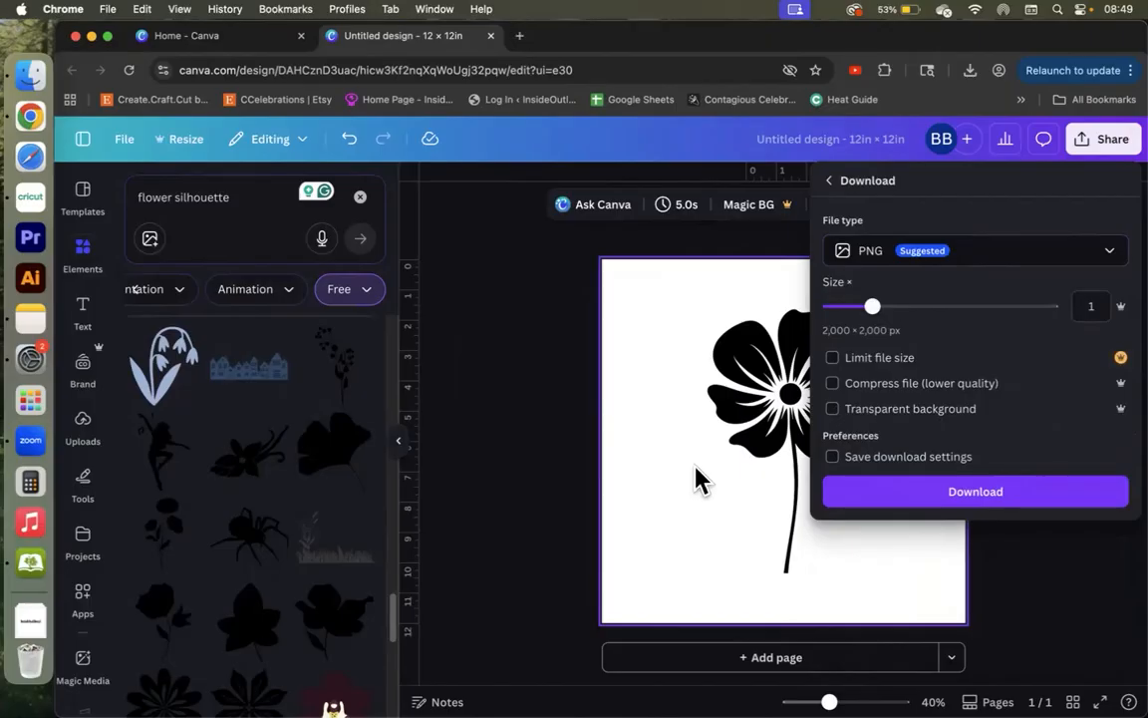
click(978, 505)
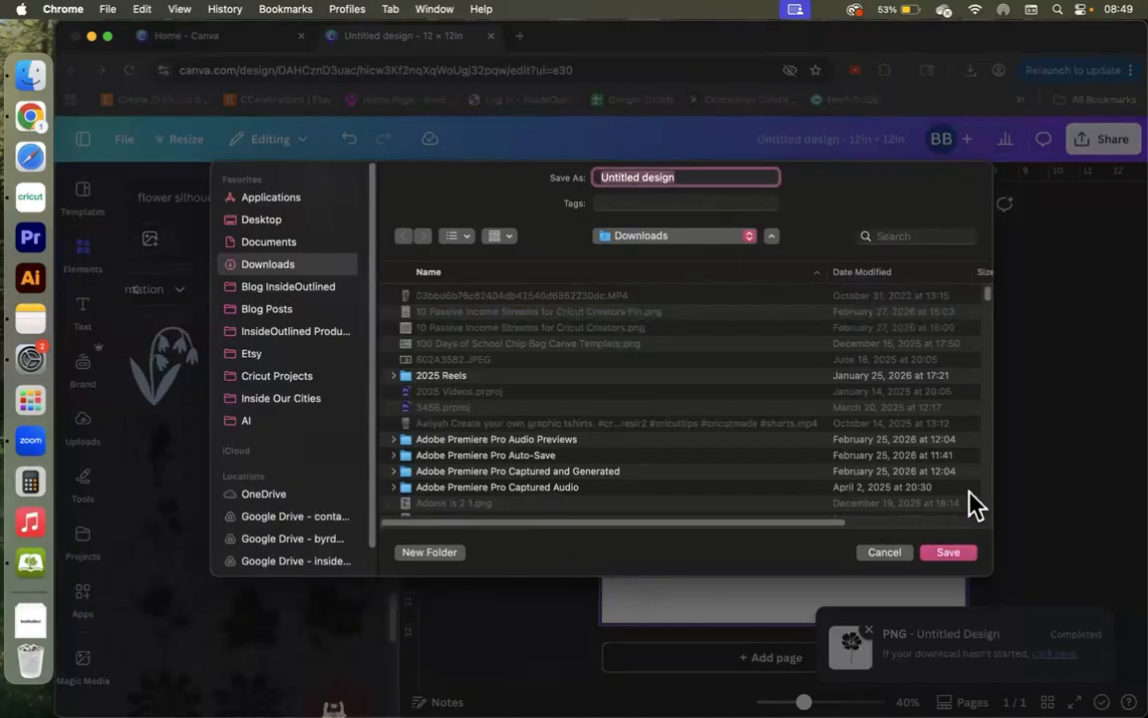
text(Flow)
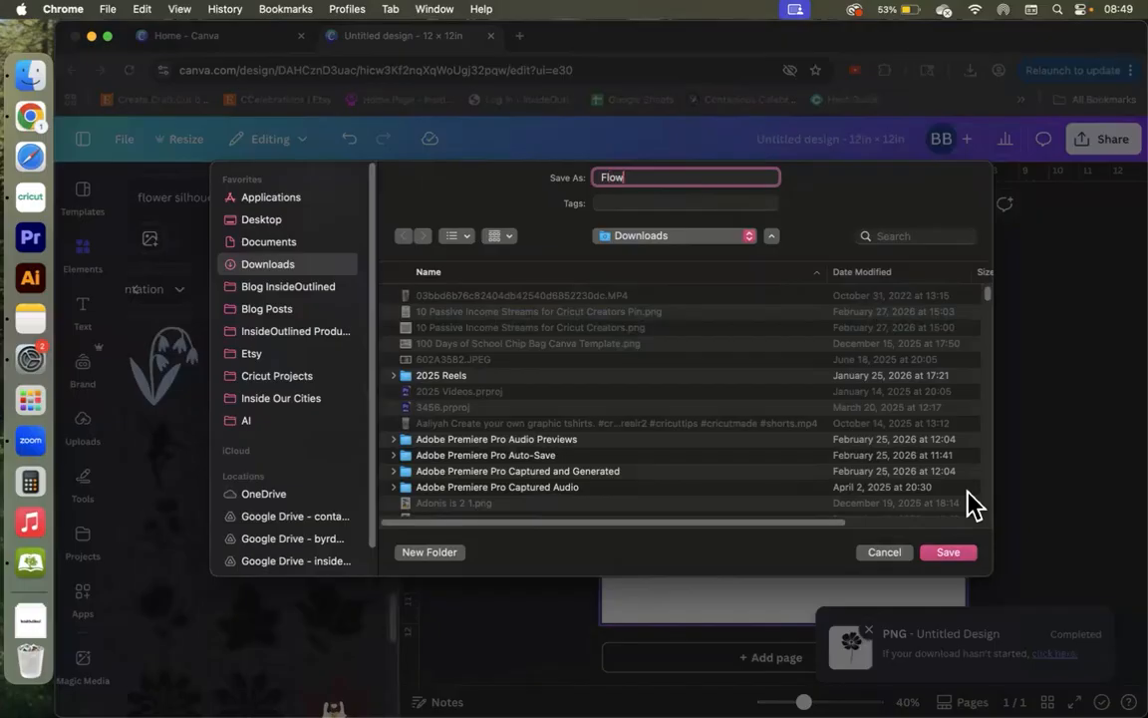
key(Return)
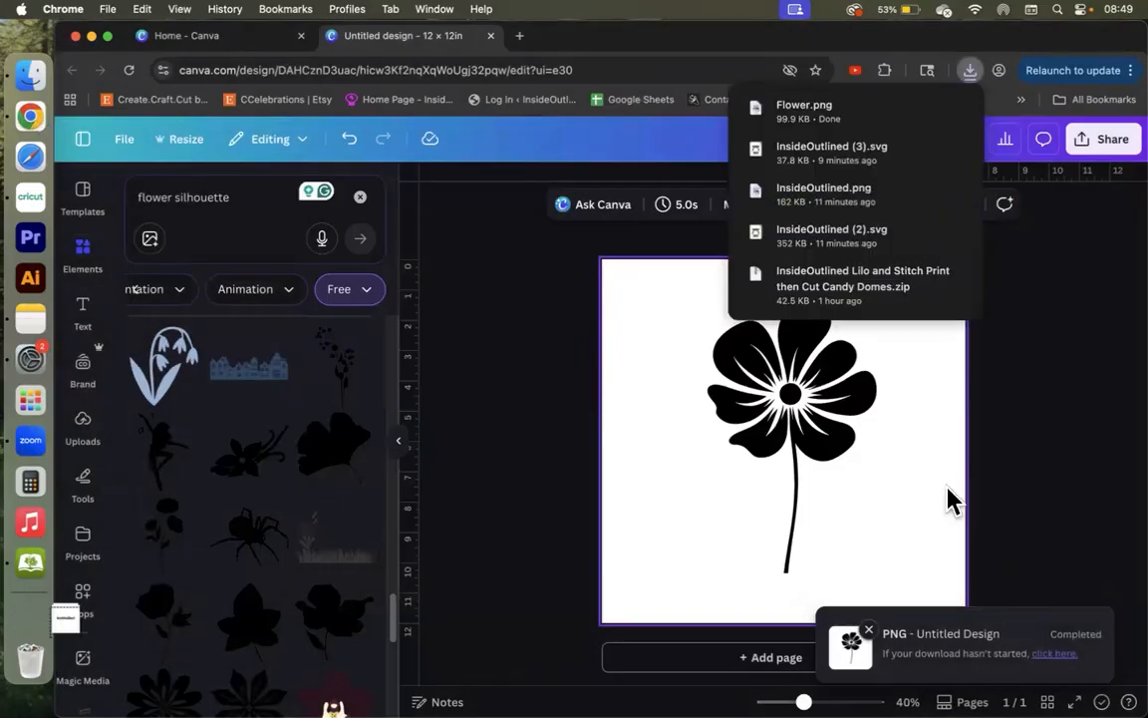
Switch to Cricut Design Space and open a blank canvas with the image library collapsed
click(36, 203)
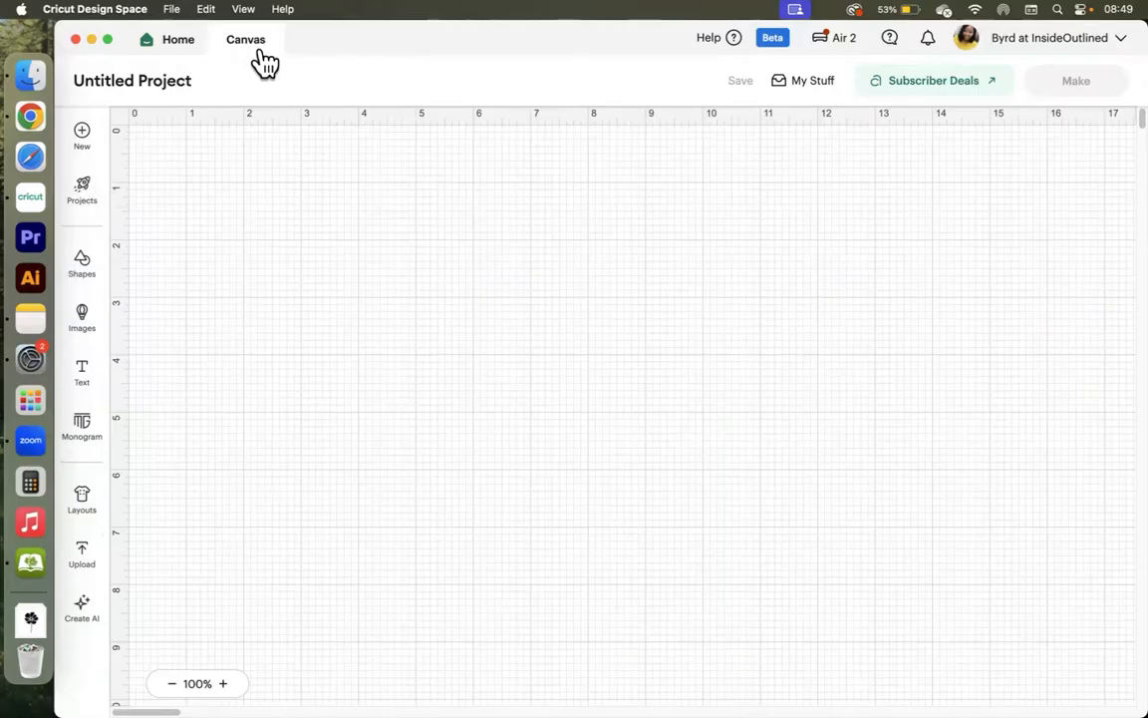
click(162, 50)
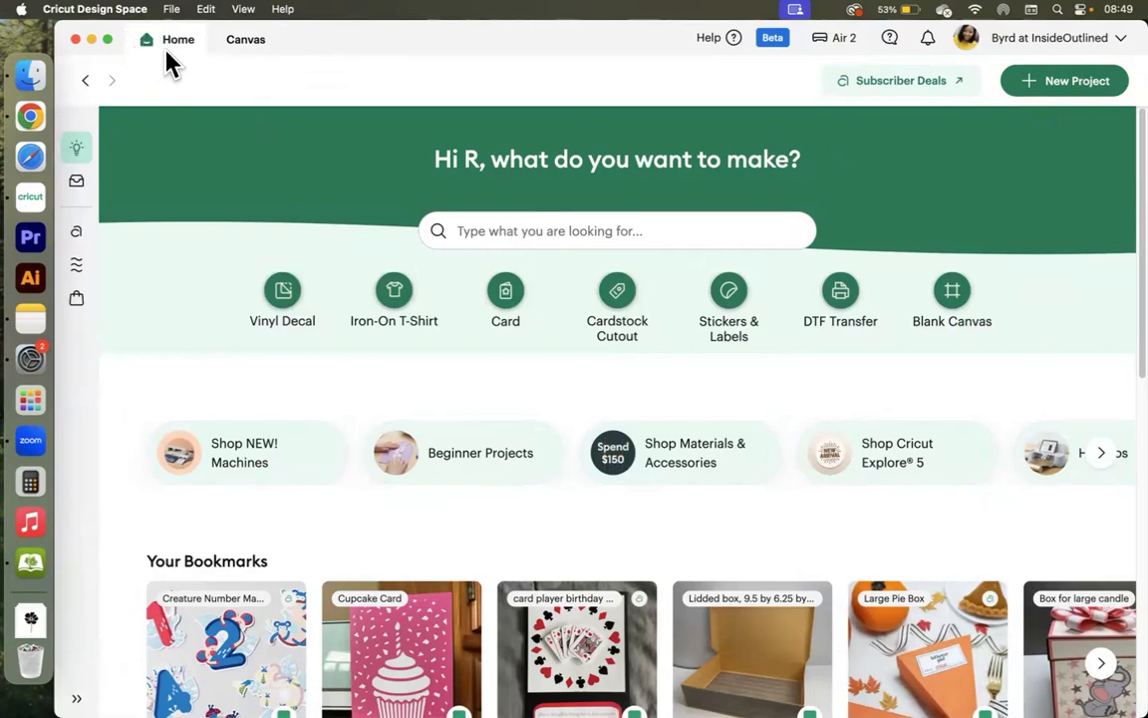
click(959, 309)
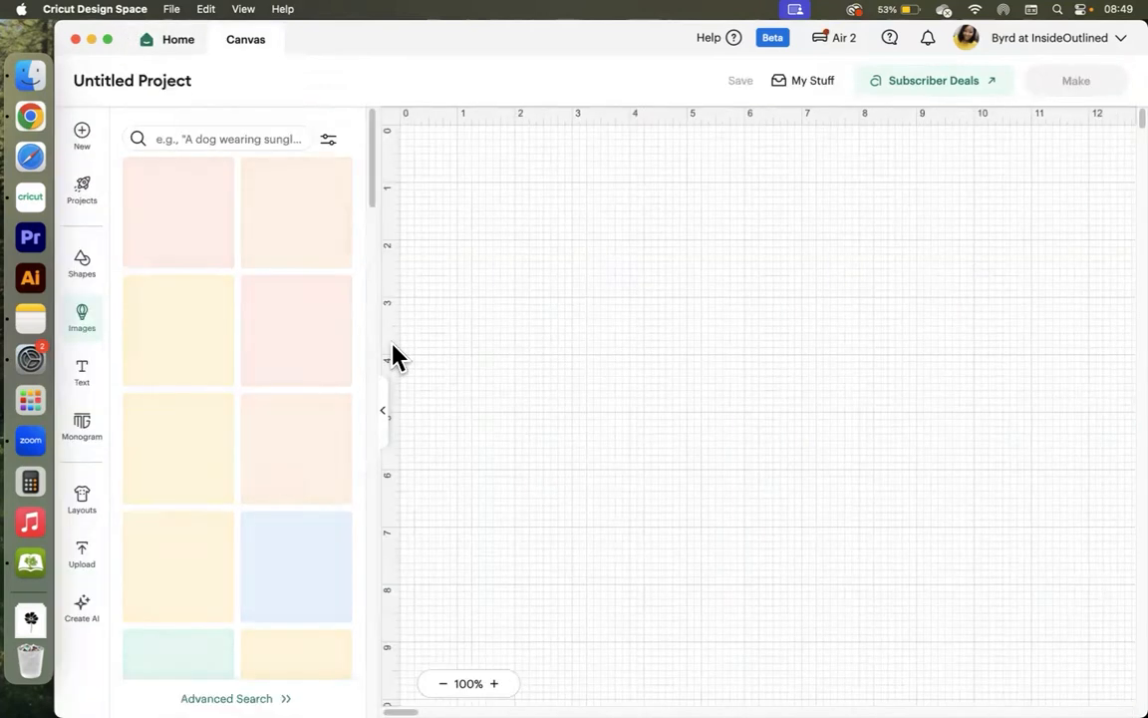
click(384, 413)
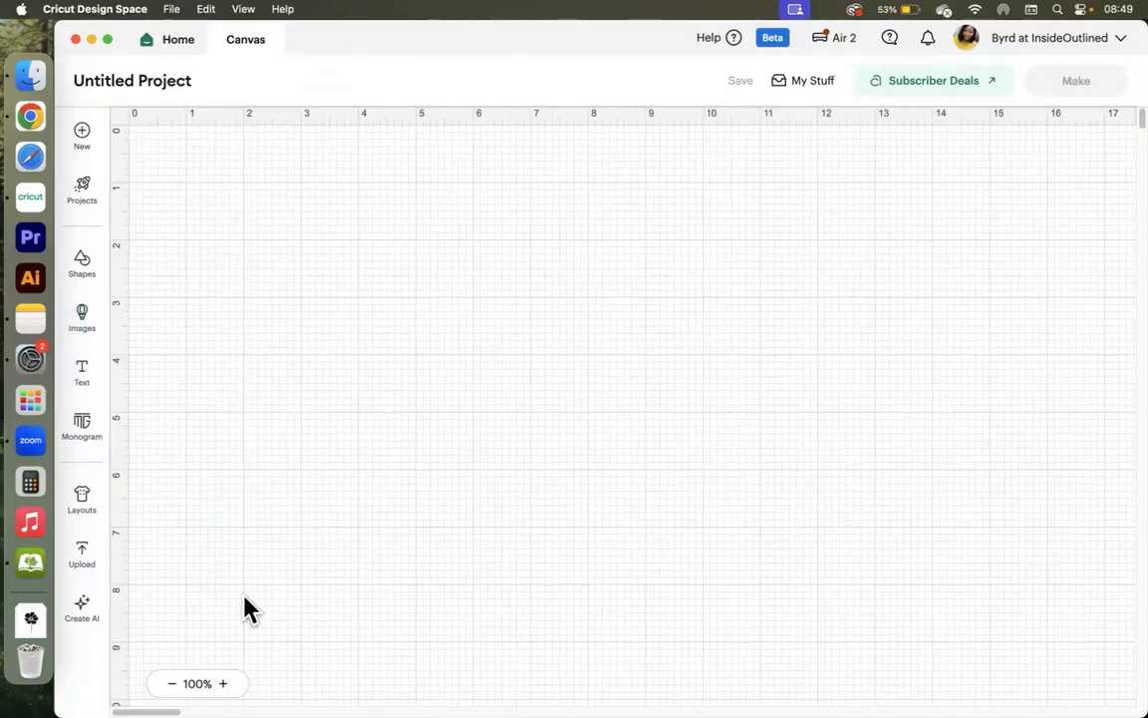
Start an image upload and load Flower.png from the Downloads folder into it
click(86, 554)
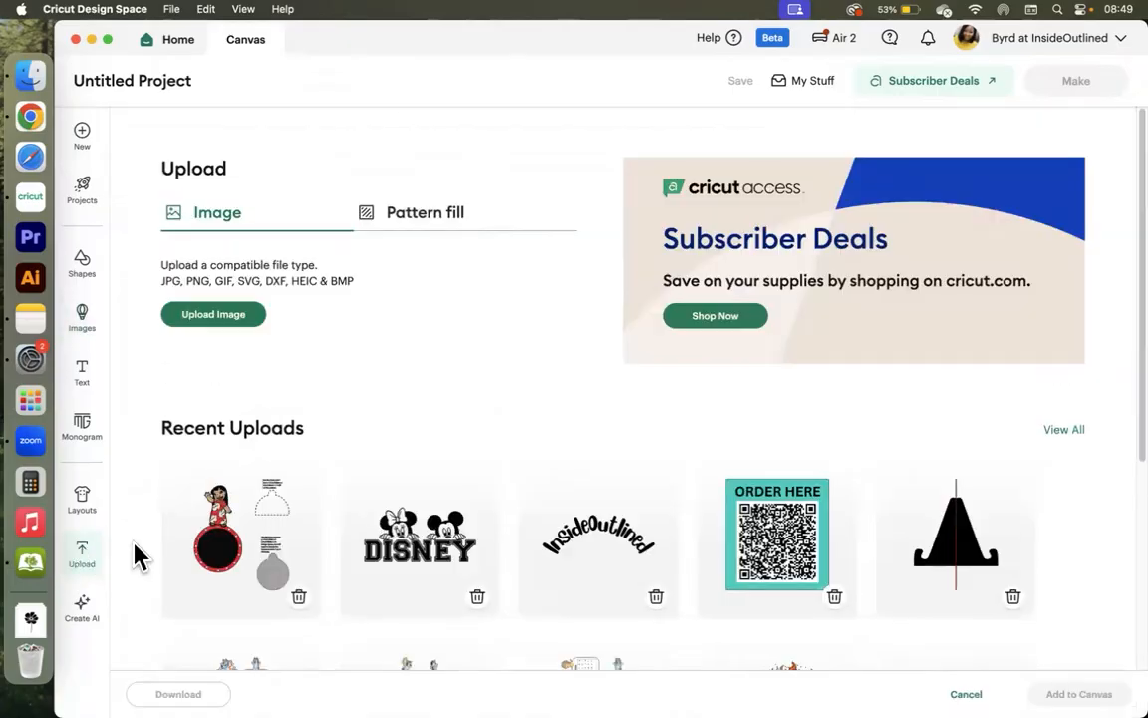
click(222, 317)
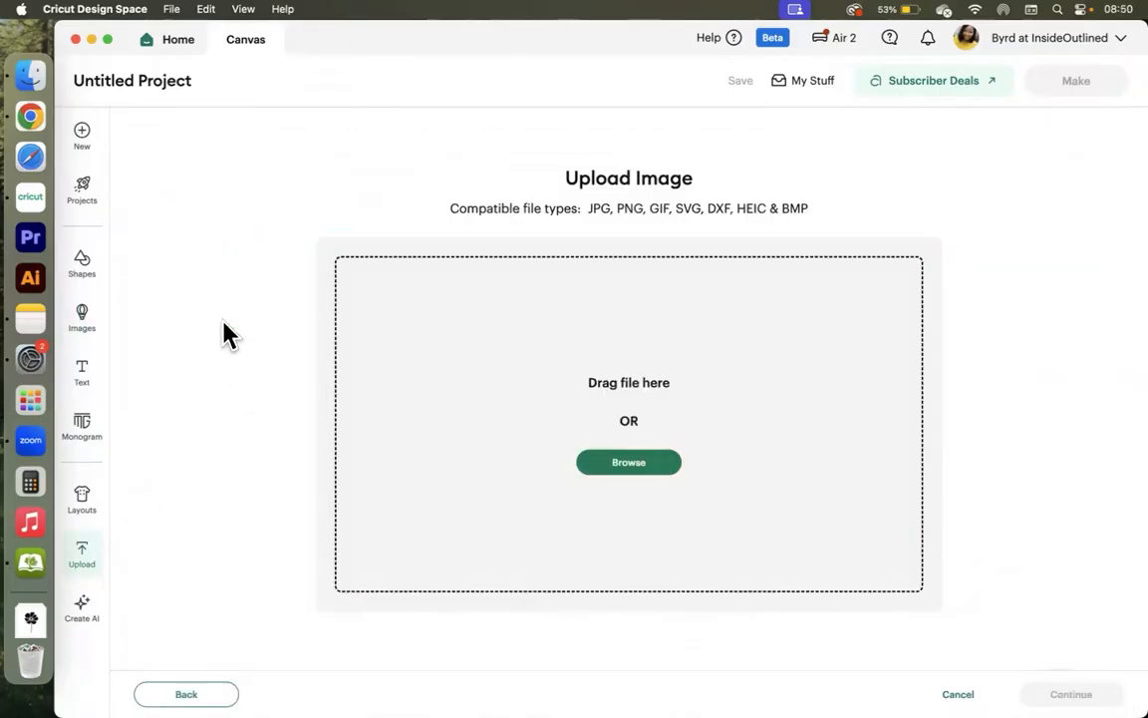
click(26, 78)
click(429, 197)
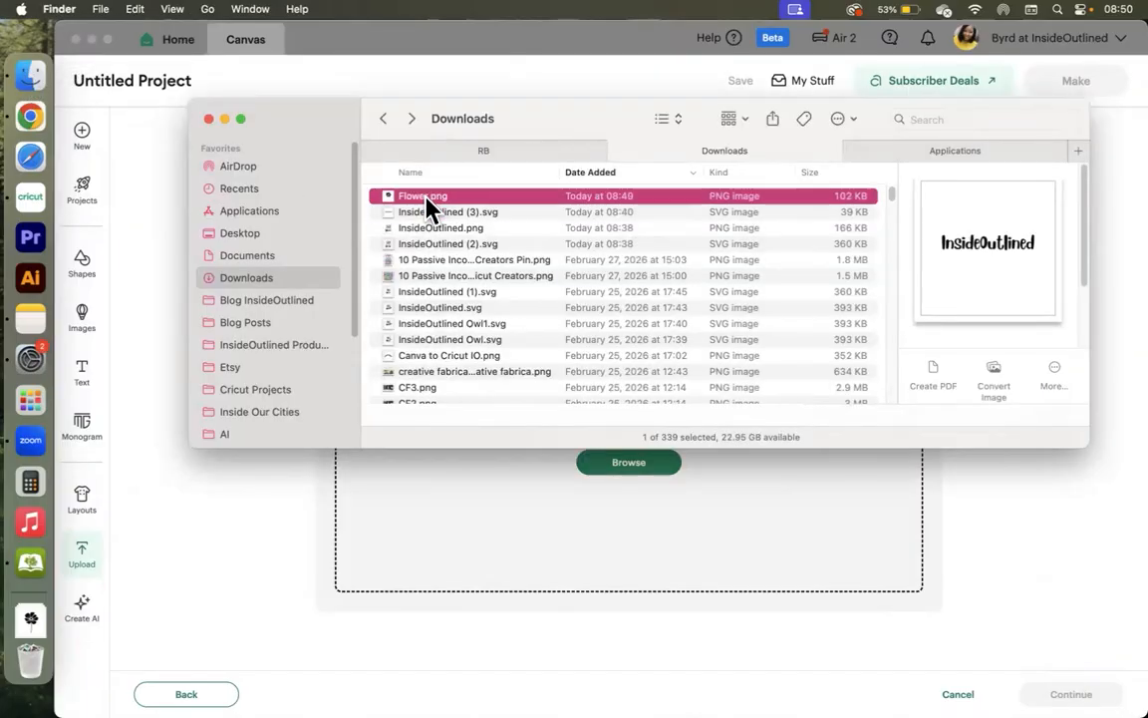
drag(623, 471, 648, 501)
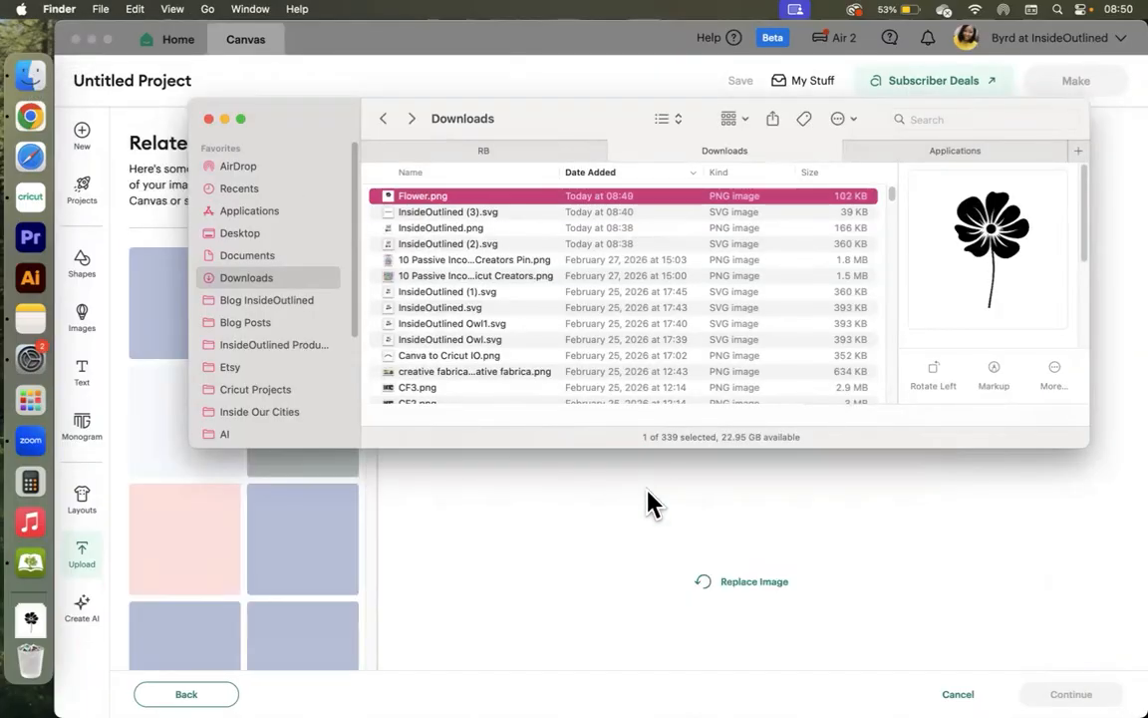
click(1012, 535)
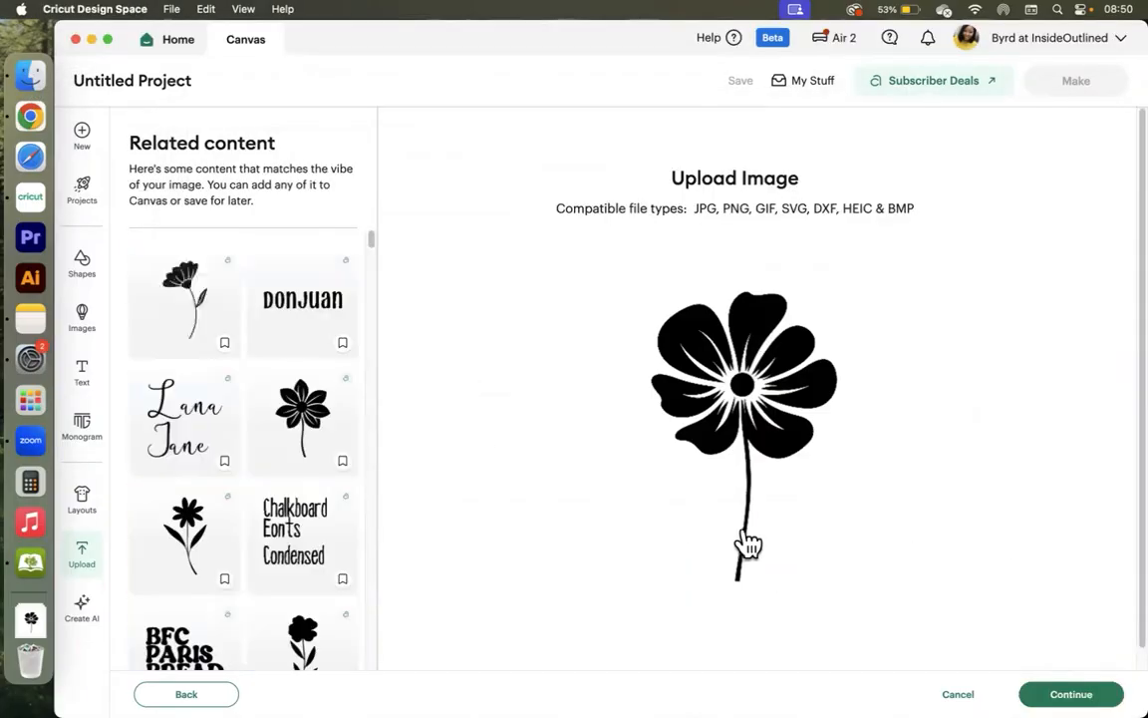
Remove the white background around the flower, check its single-layer preview, and apply the background removal
click(1071, 694)
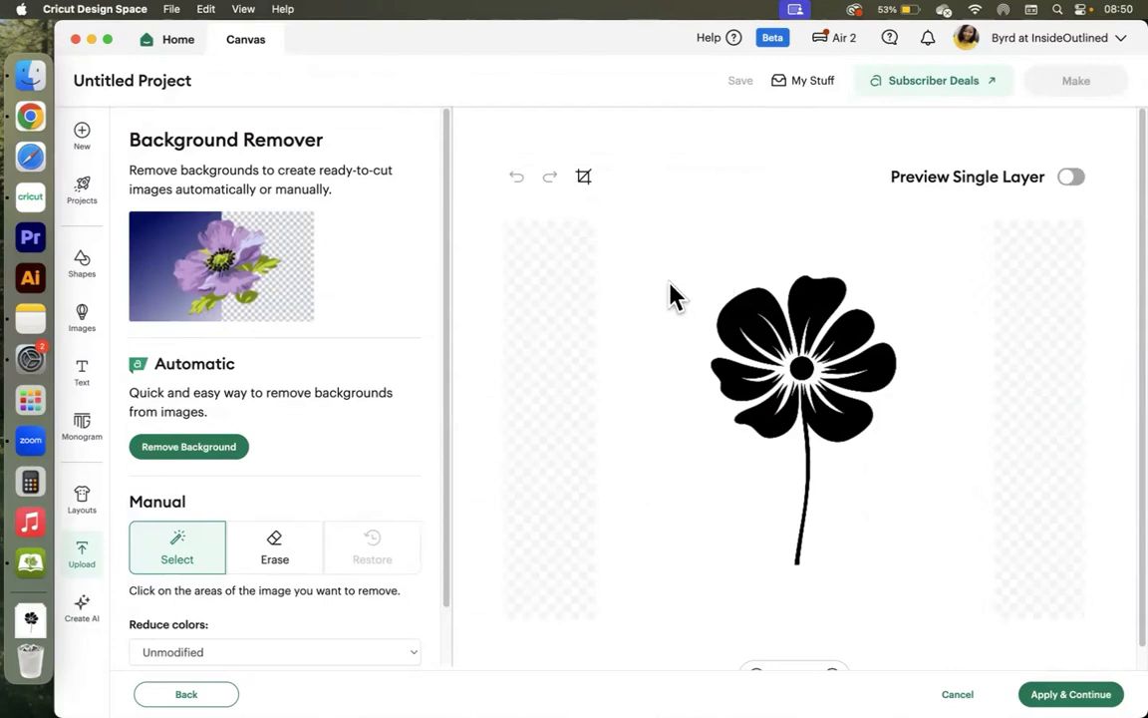
click(571, 596)
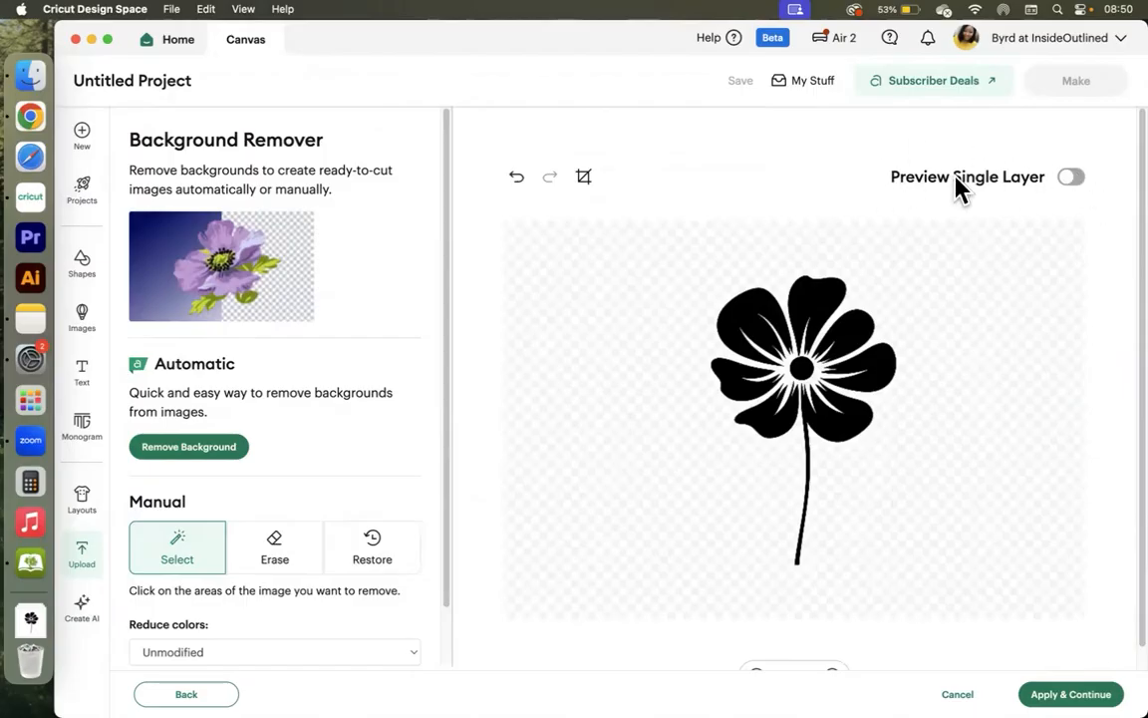
click(1068, 177)
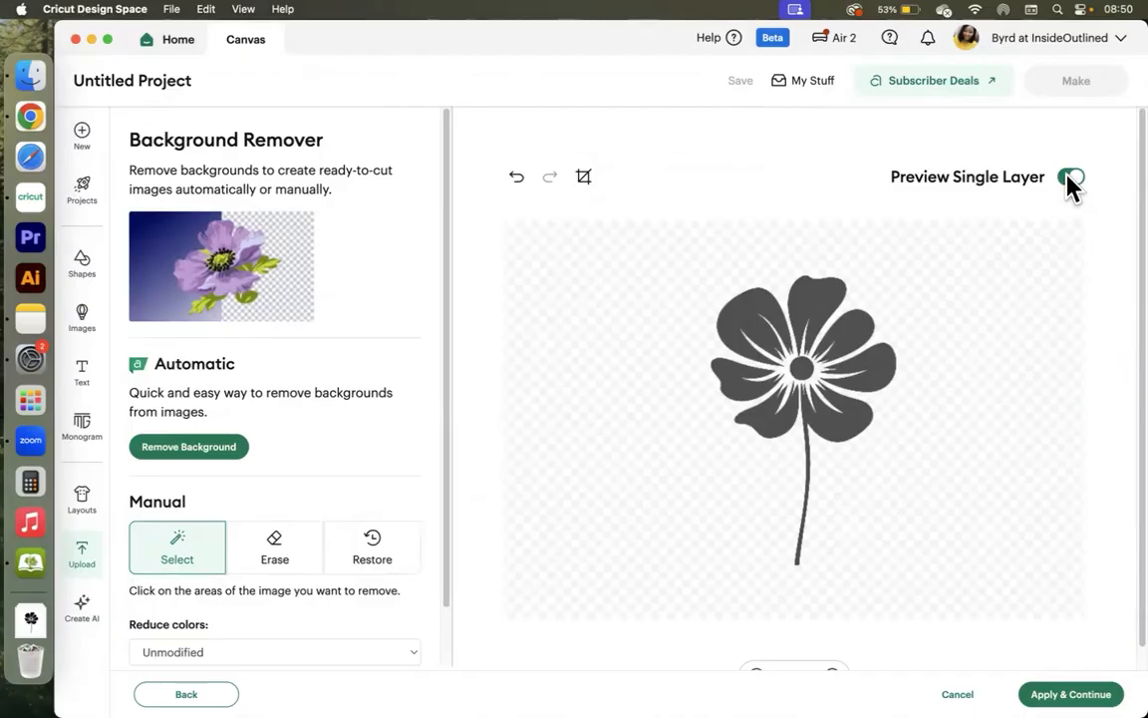
click(1068, 180)
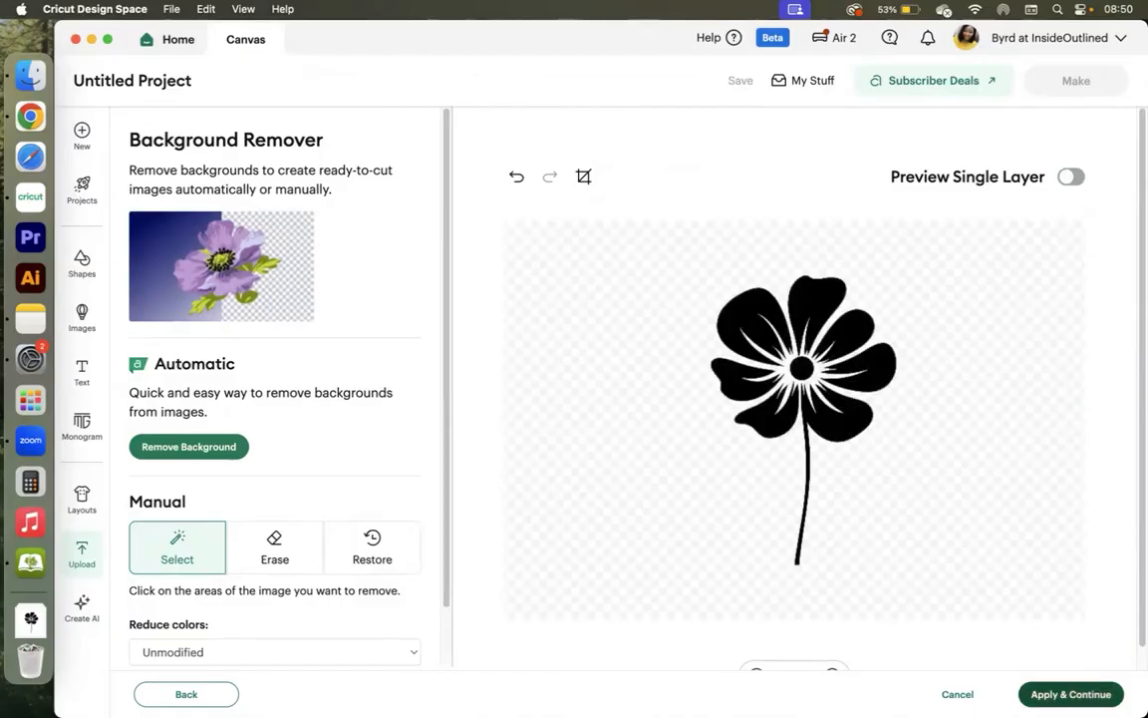
click(1070, 694)
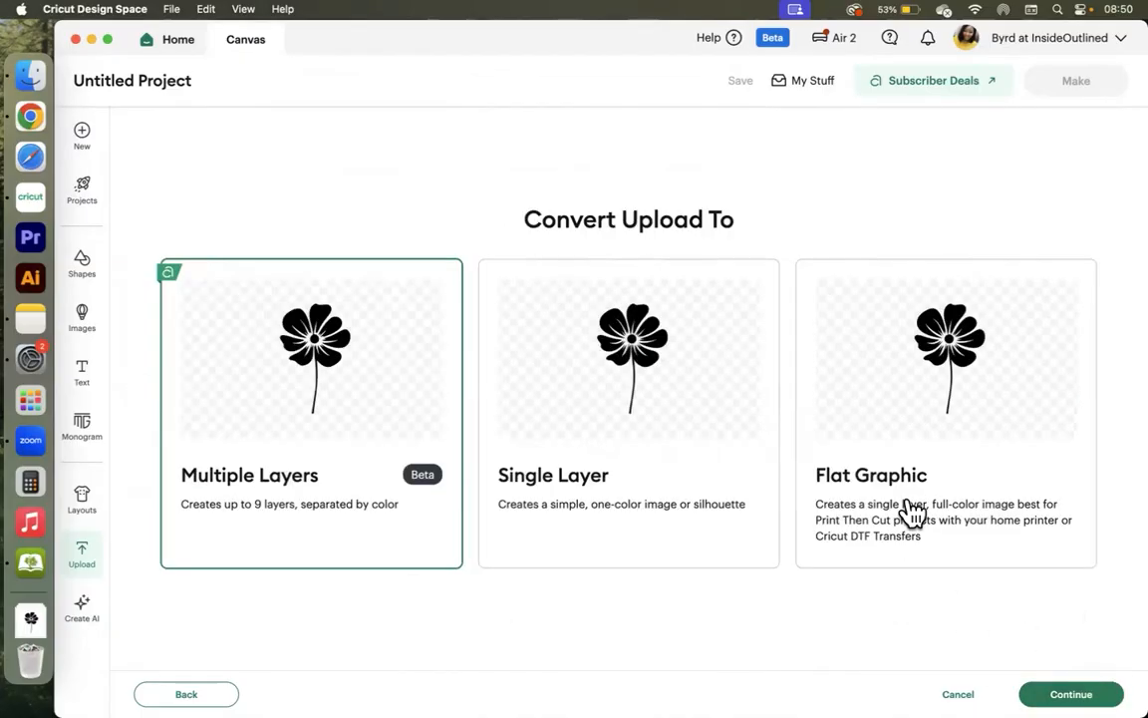
Convert the flower to a Single Layer image and upload it under the name Flower
click(634, 426)
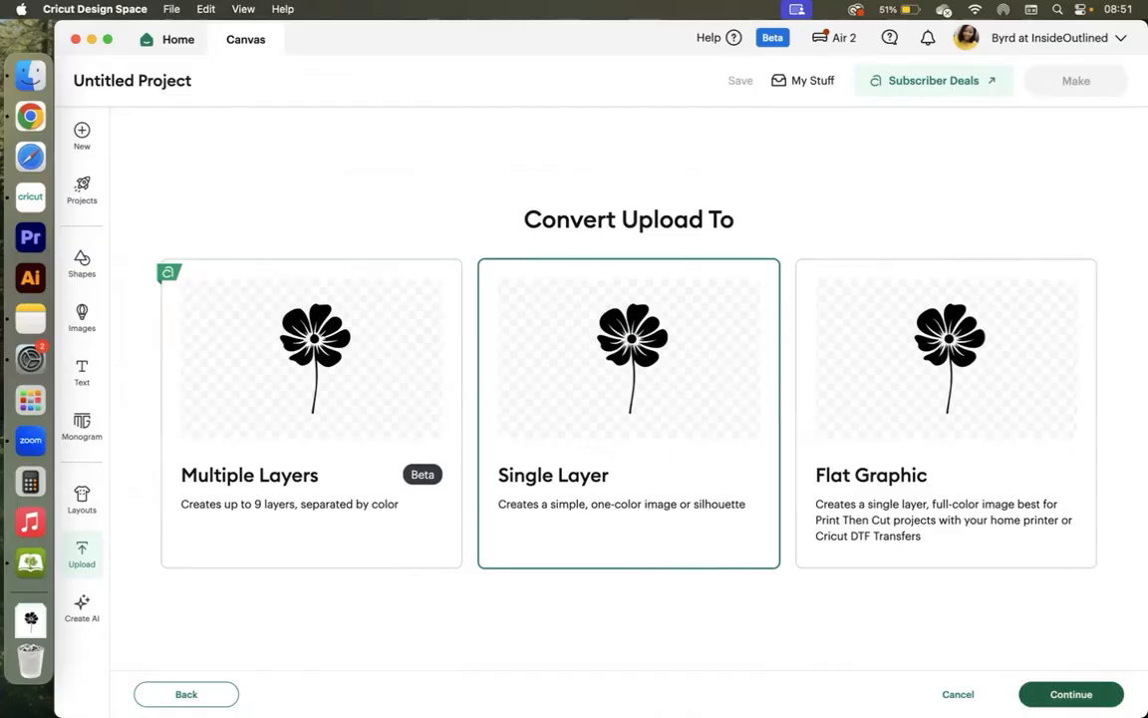
click(1071, 694)
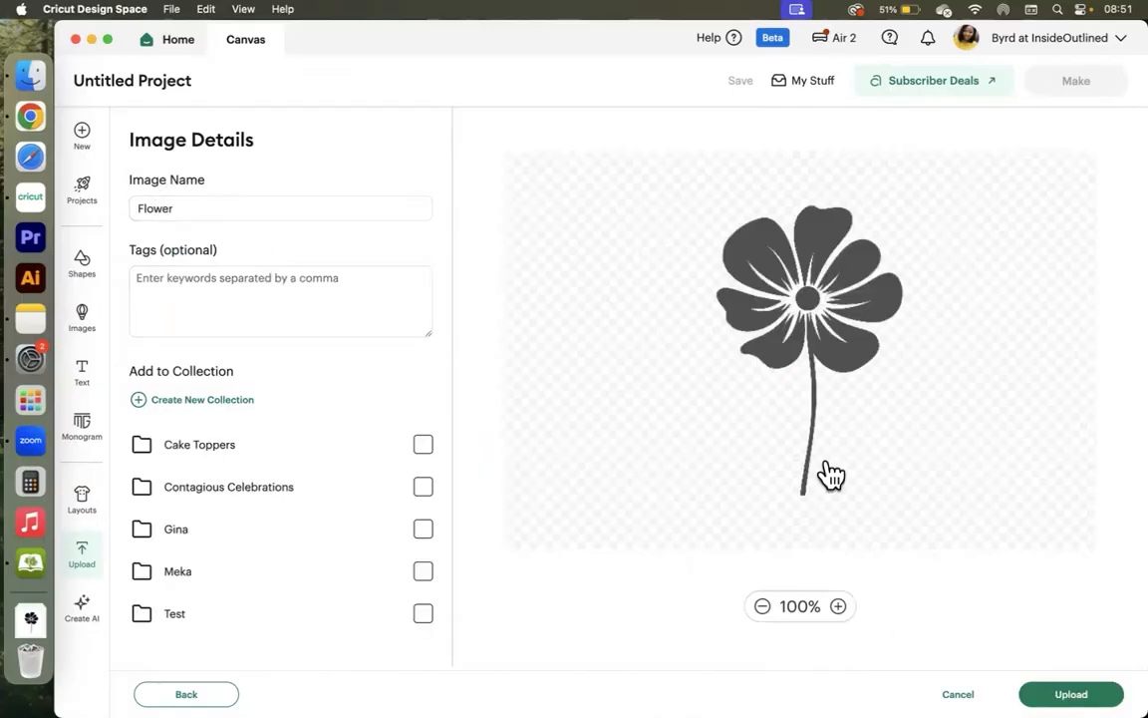
click(1071, 693)
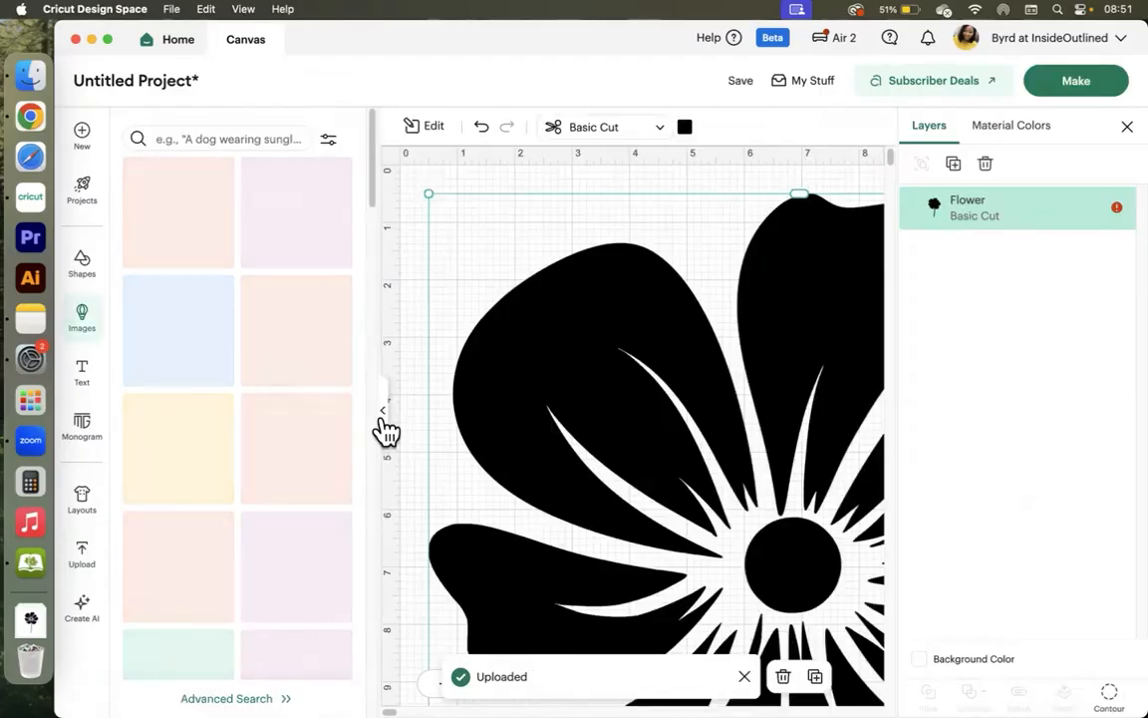
Set the flower's width to 6 in and scale it down further to about 4.07 × 6.35 in on the canvas
click(383, 417)
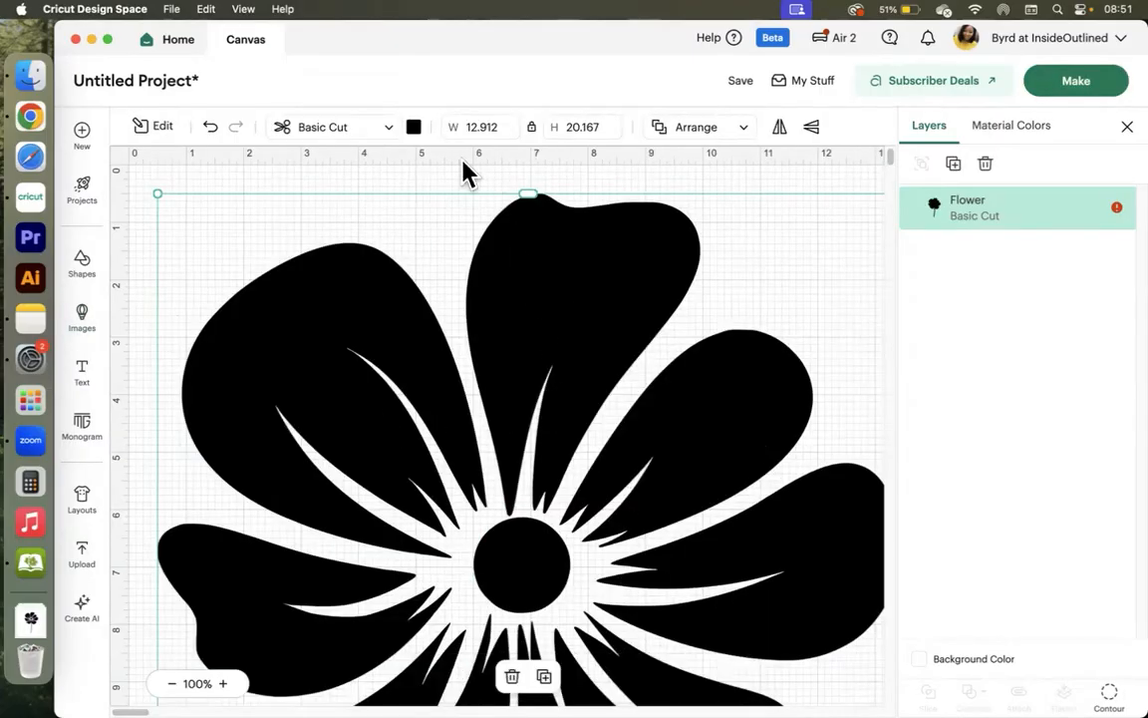
click(477, 128)
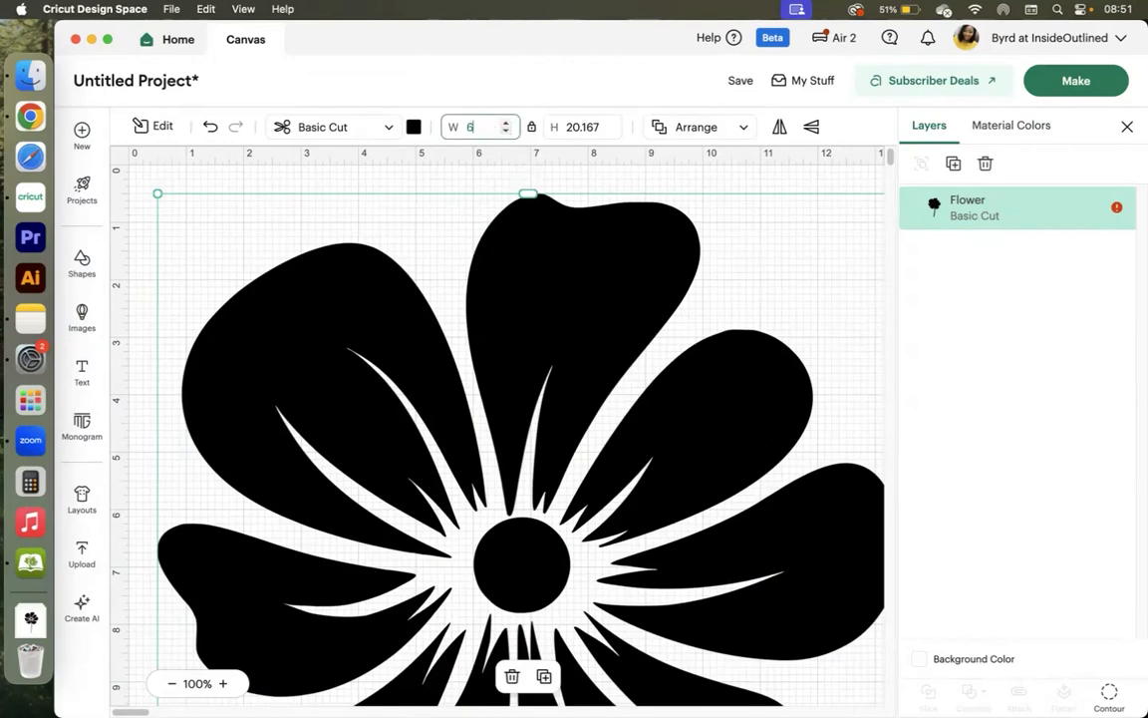
key(Return)
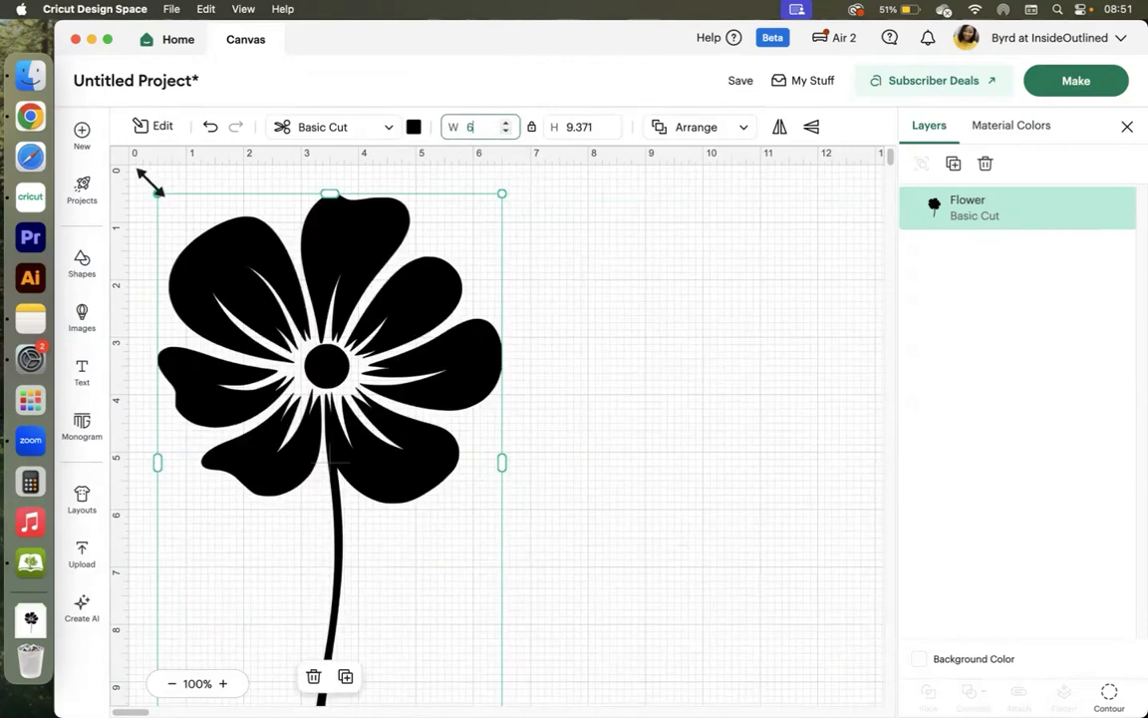
drag(158, 192, 269, 367)
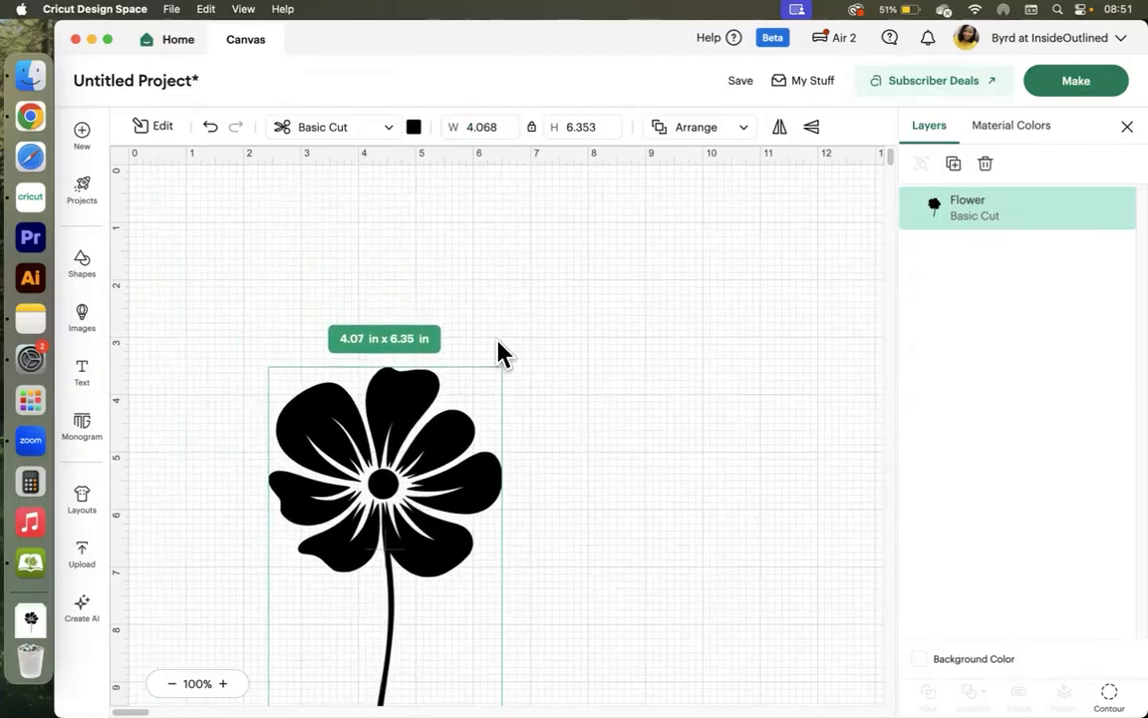
Recolor the flower bright blue and reselect it on the canvas
click(414, 128)
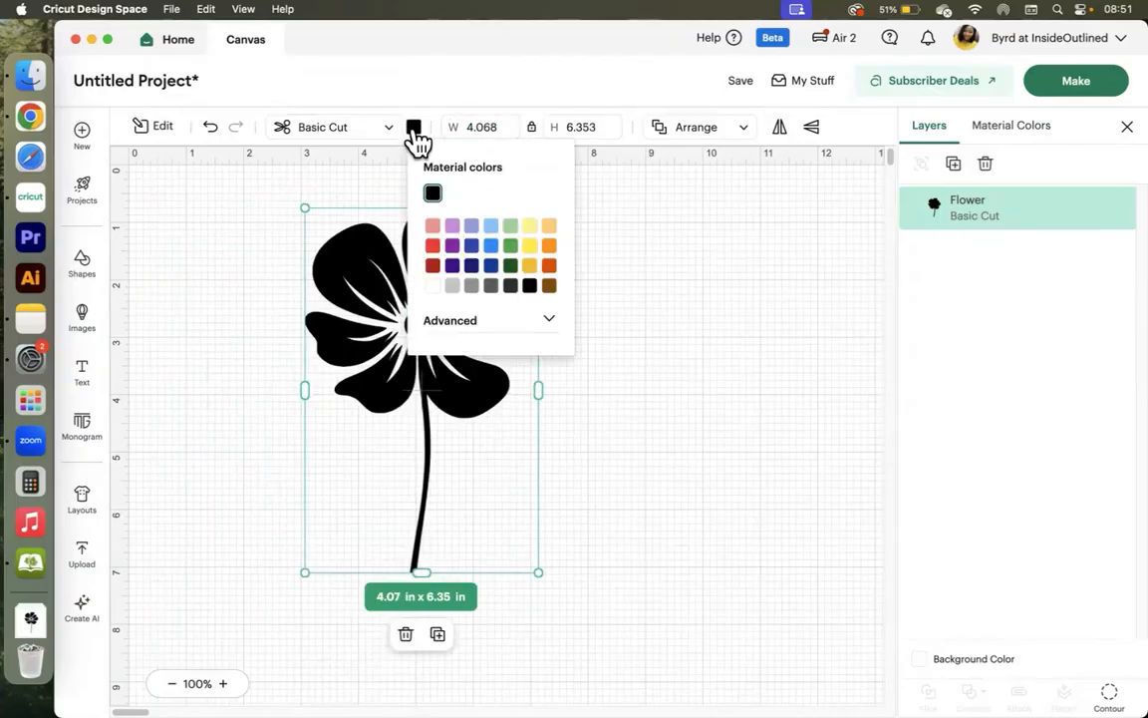
click(492, 248)
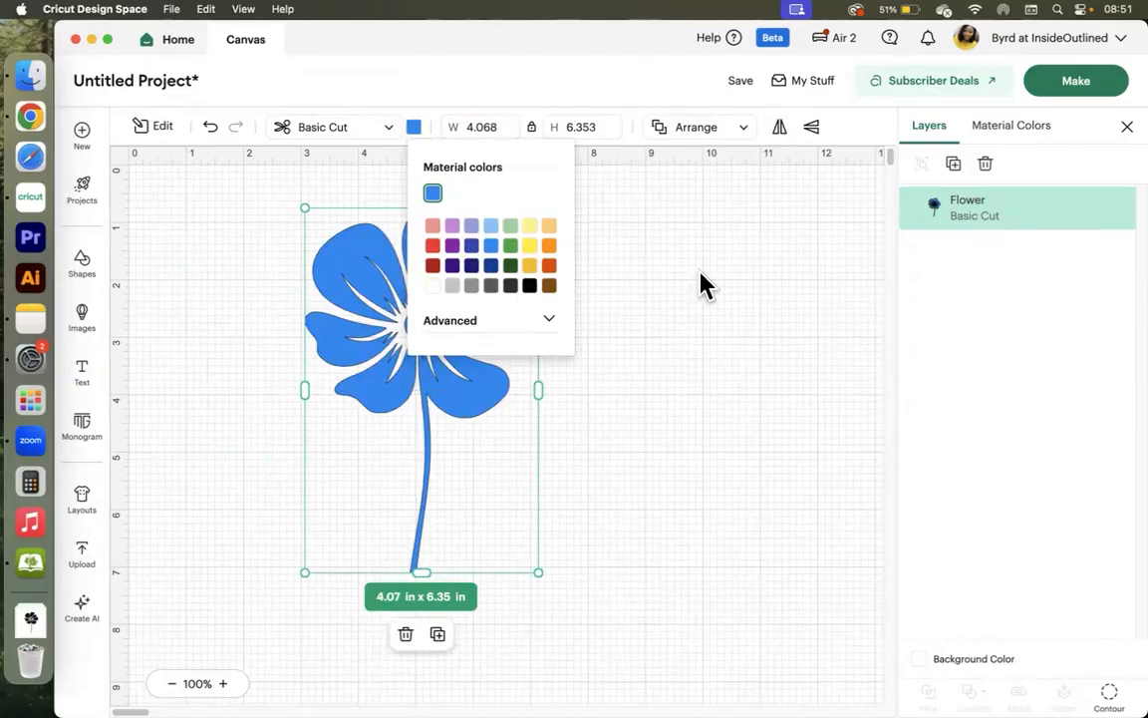
click(694, 292)
click(445, 277)
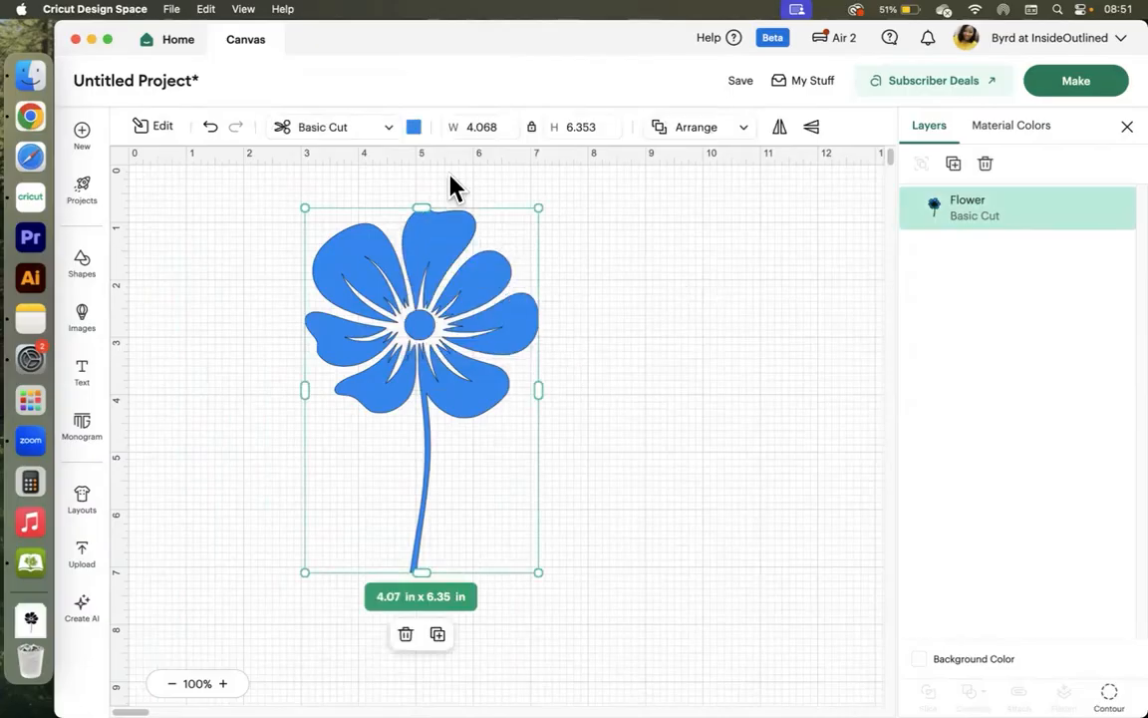
Try purple and red as the flower's material color, settle on medium green, and deselect the flower
click(412, 129)
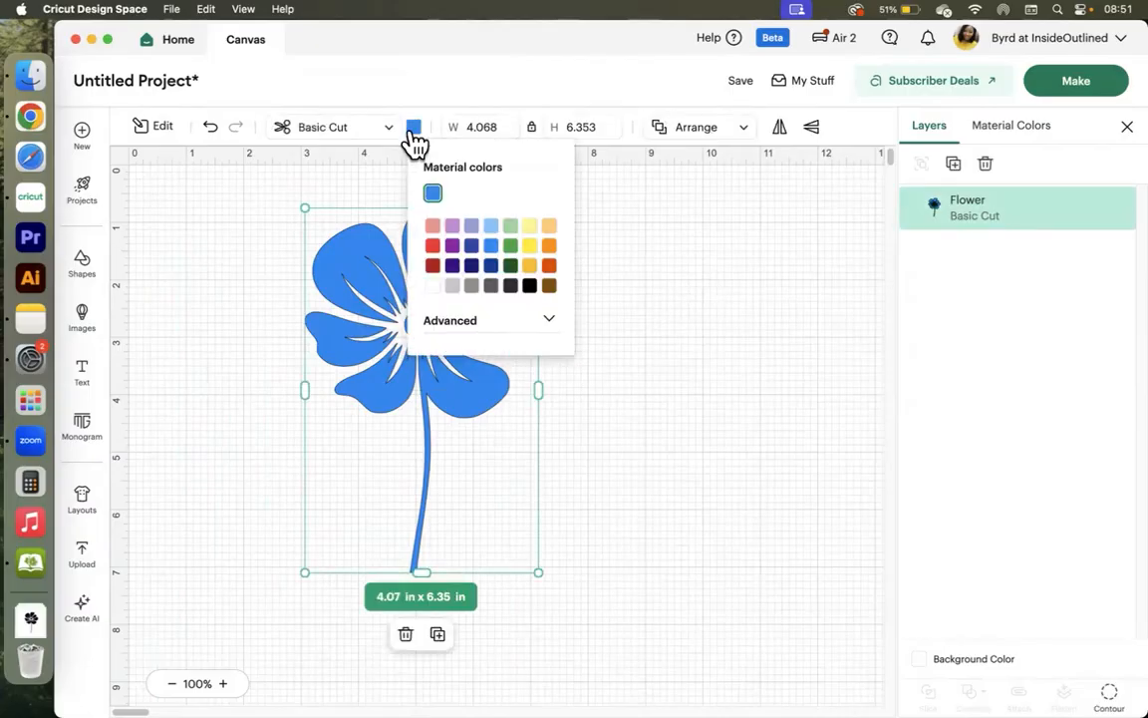
click(453, 248)
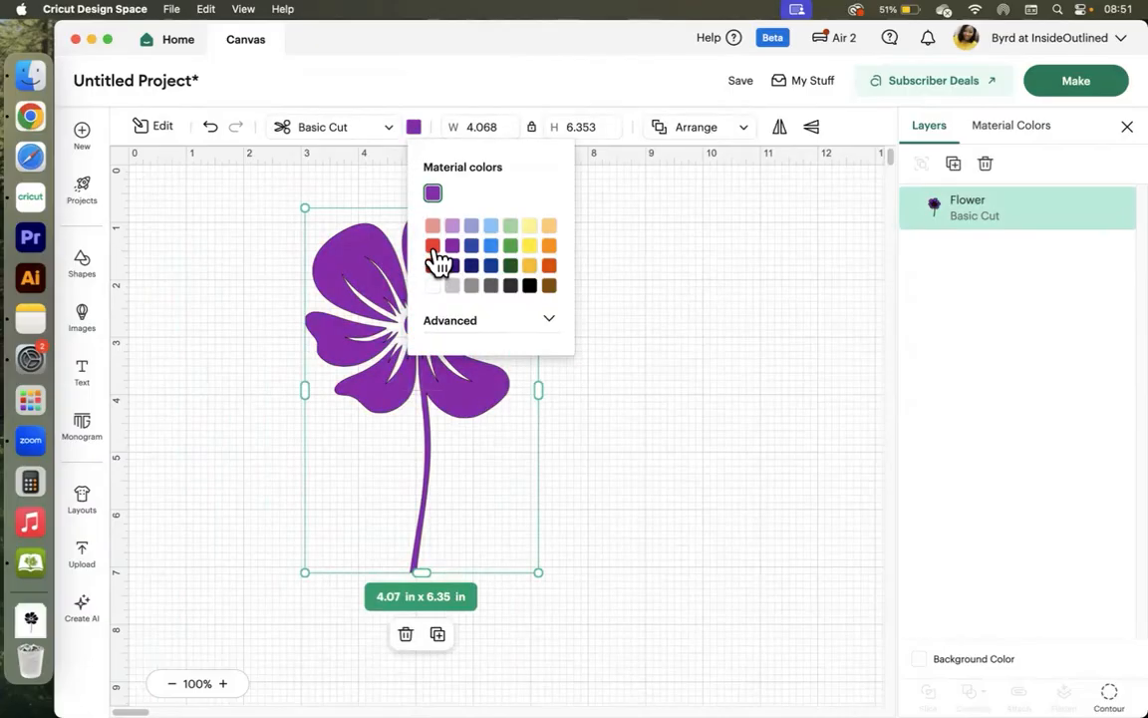
click(434, 248)
click(512, 252)
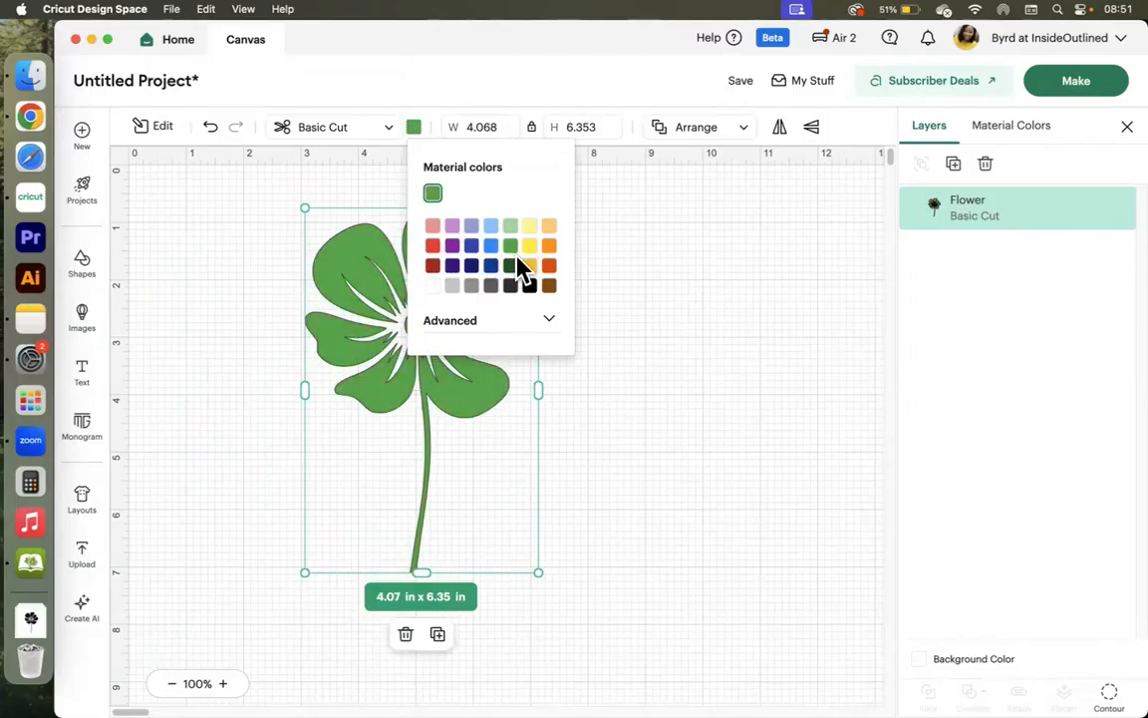
click(700, 290)
click(423, 259)
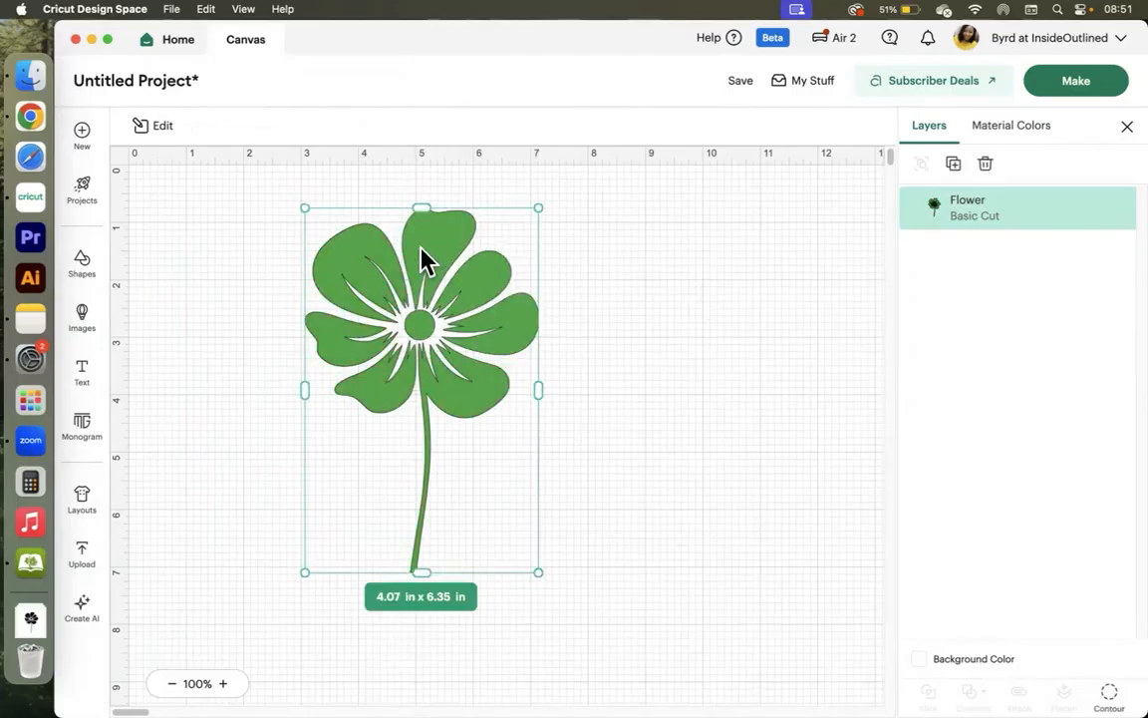
click(659, 283)
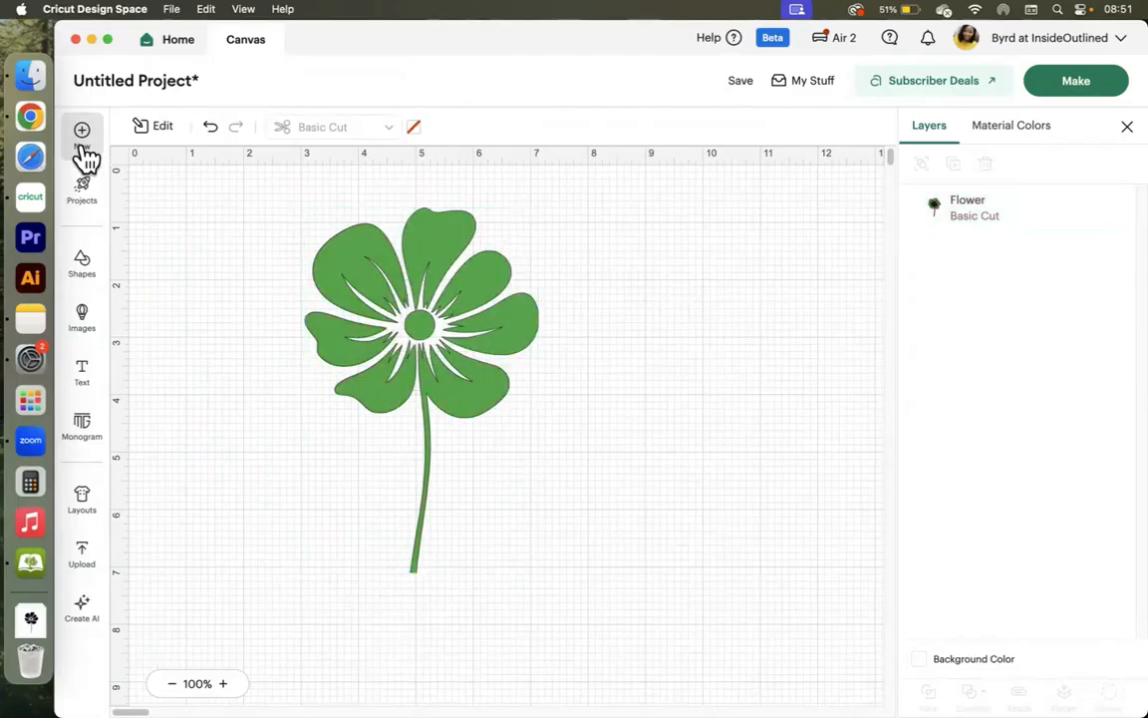
Switch back to the Canva design, add a second page, and place a heading on it reading InsideOutlined
click(39, 123)
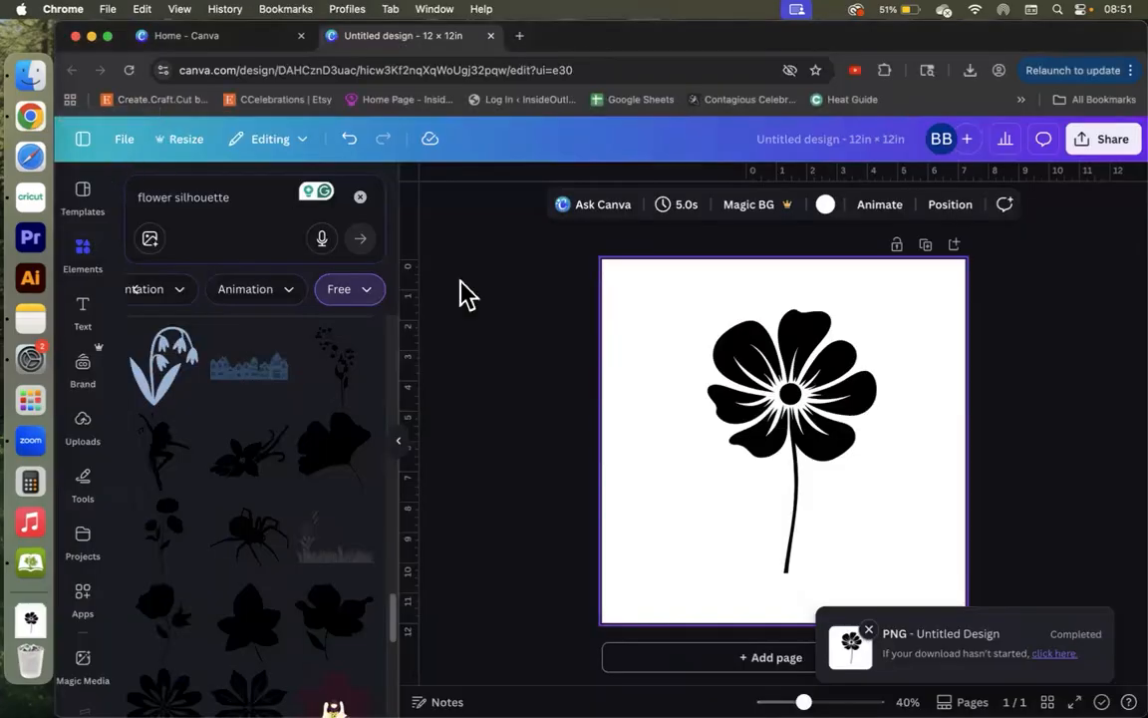
click(742, 662)
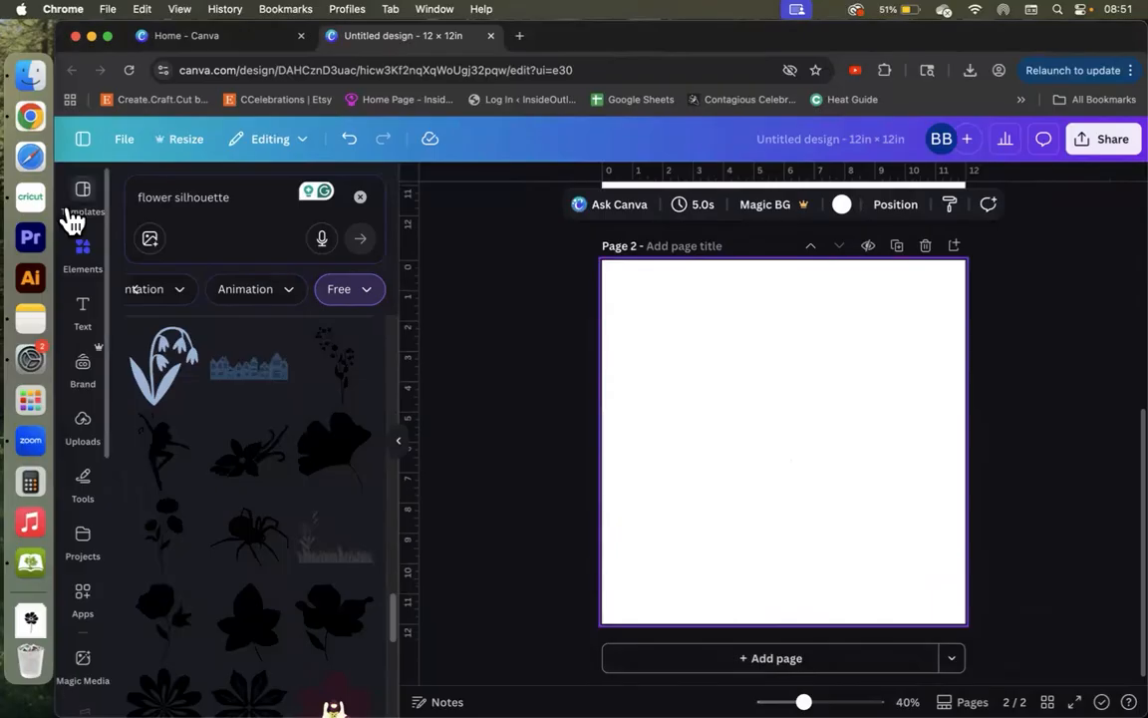
click(94, 317)
click(223, 395)
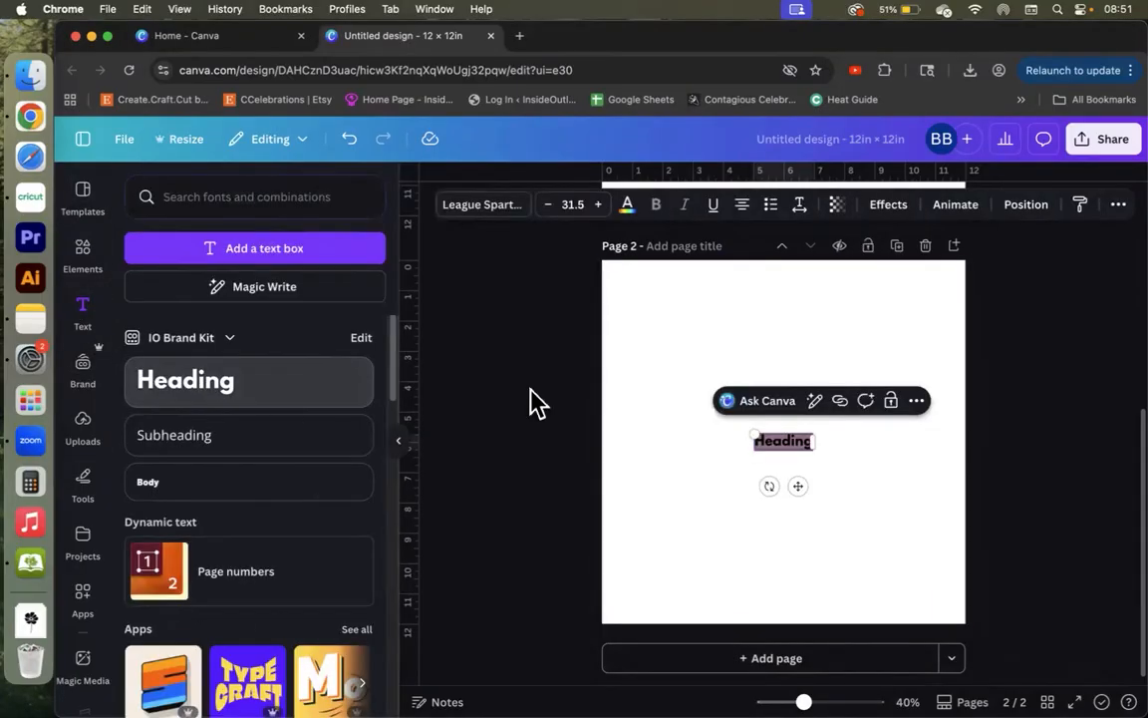
text(nnsideOutlined)
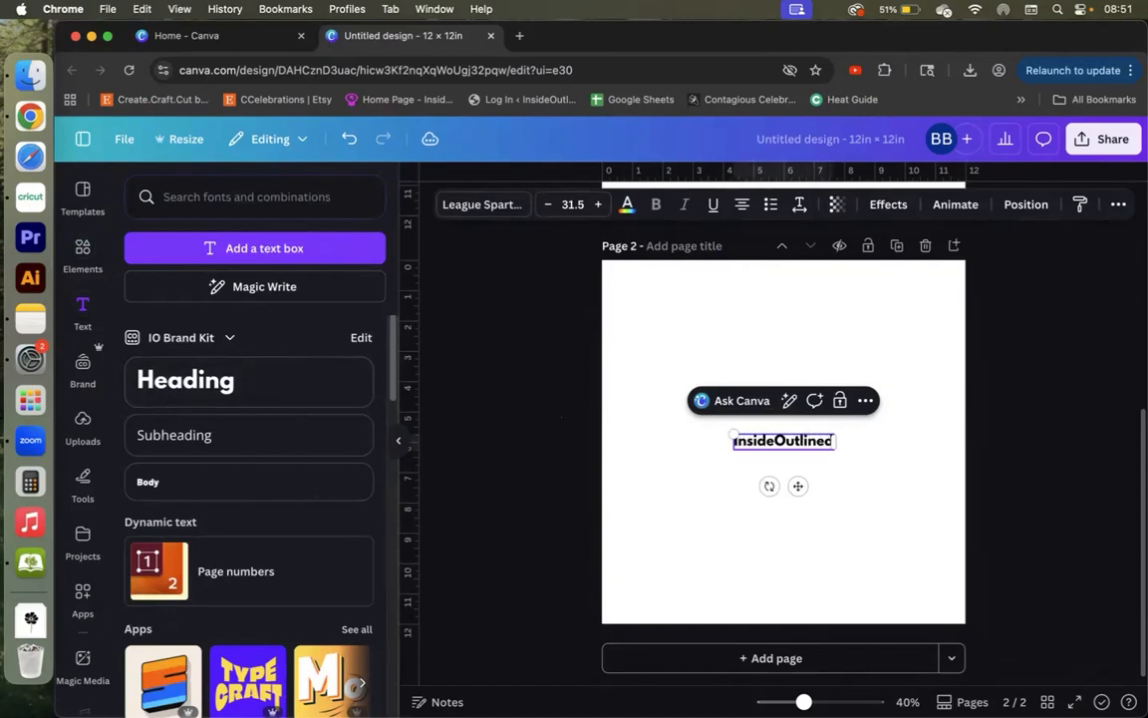
Enlarge the InsideOutlined heading to a font size of about 101 so it spans most of the page width
click(844, 450)
click(826, 443)
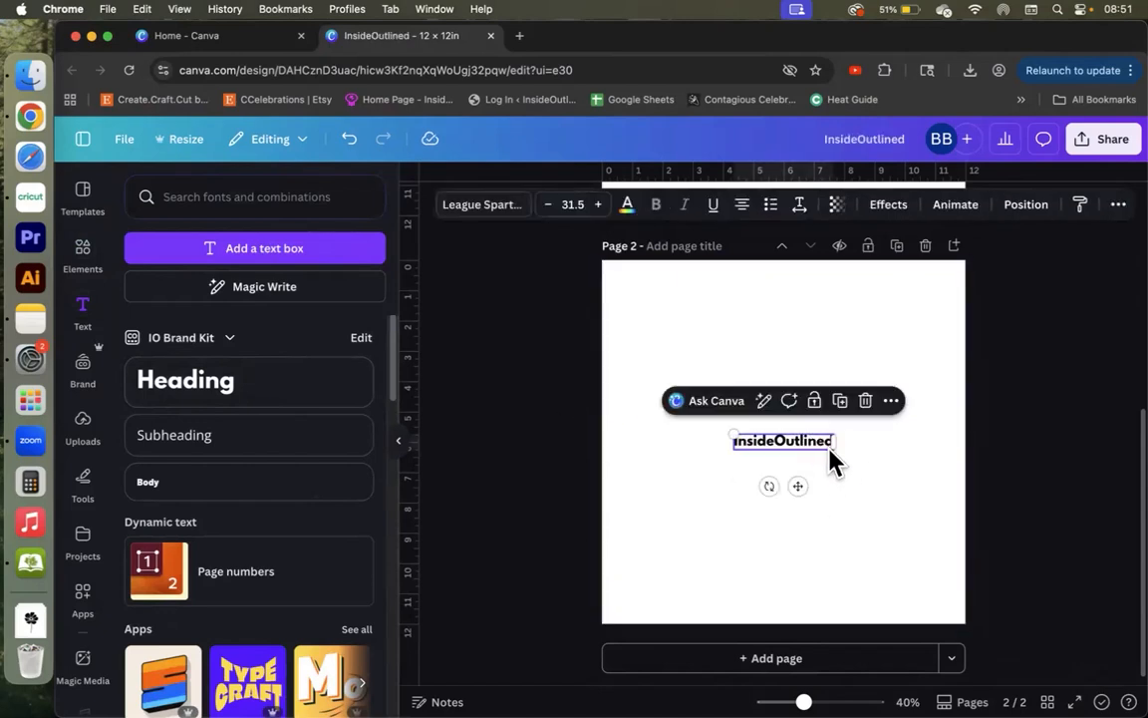
drag(831, 450, 997, 476)
mouse_move(915, 436)
mouse_down()
mouse_move(831, 409)
mouse_move(930, 451)
mouse_move(936, 438)
mouse_up()
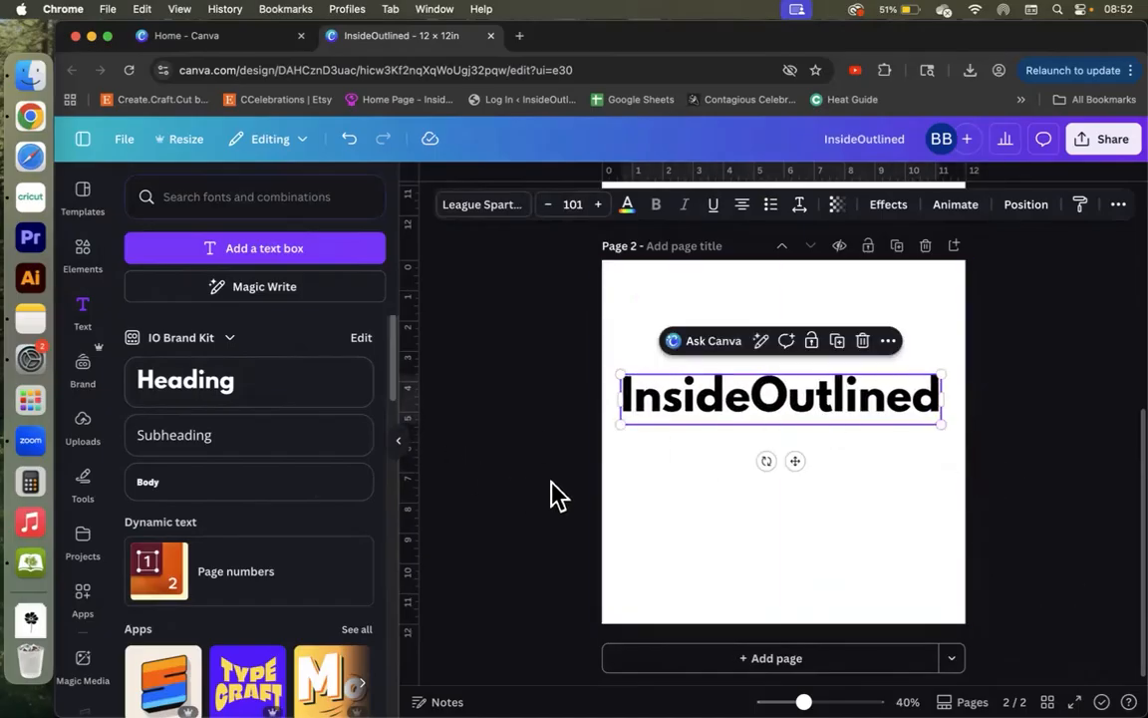
Try the Lazydog and Grand Hotel fonts on the InsideOutlined heading
click(483, 211)
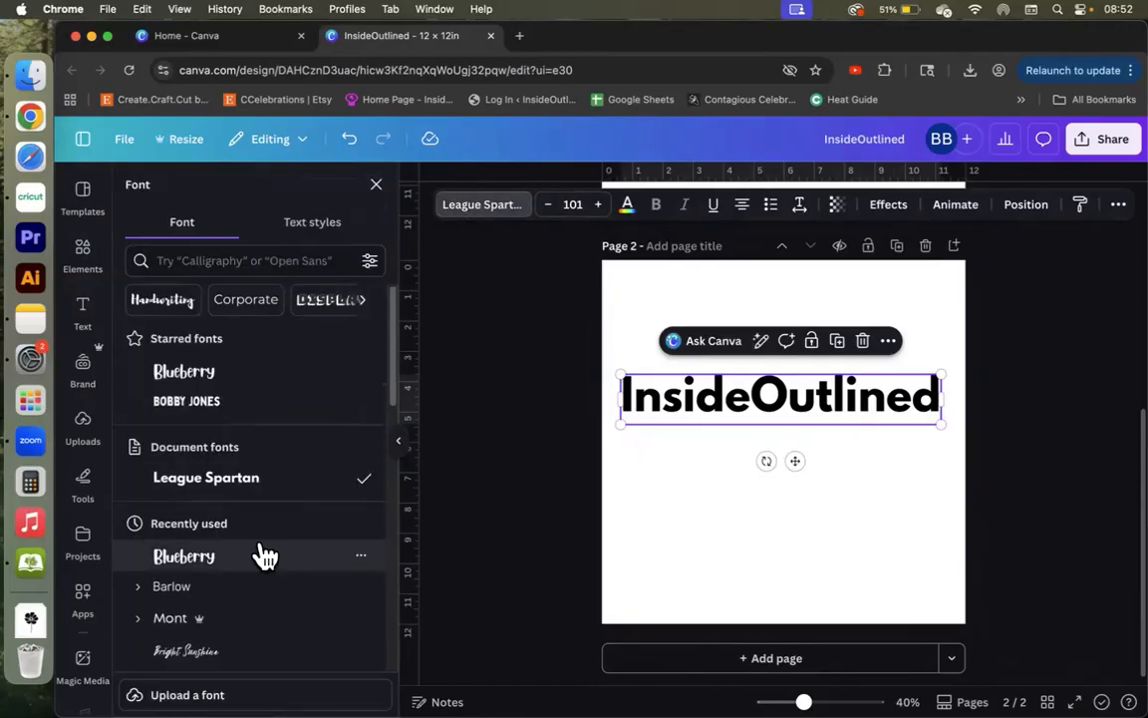
scroll(264, 553, down, 1)
scroll(265, 553, down, 8)
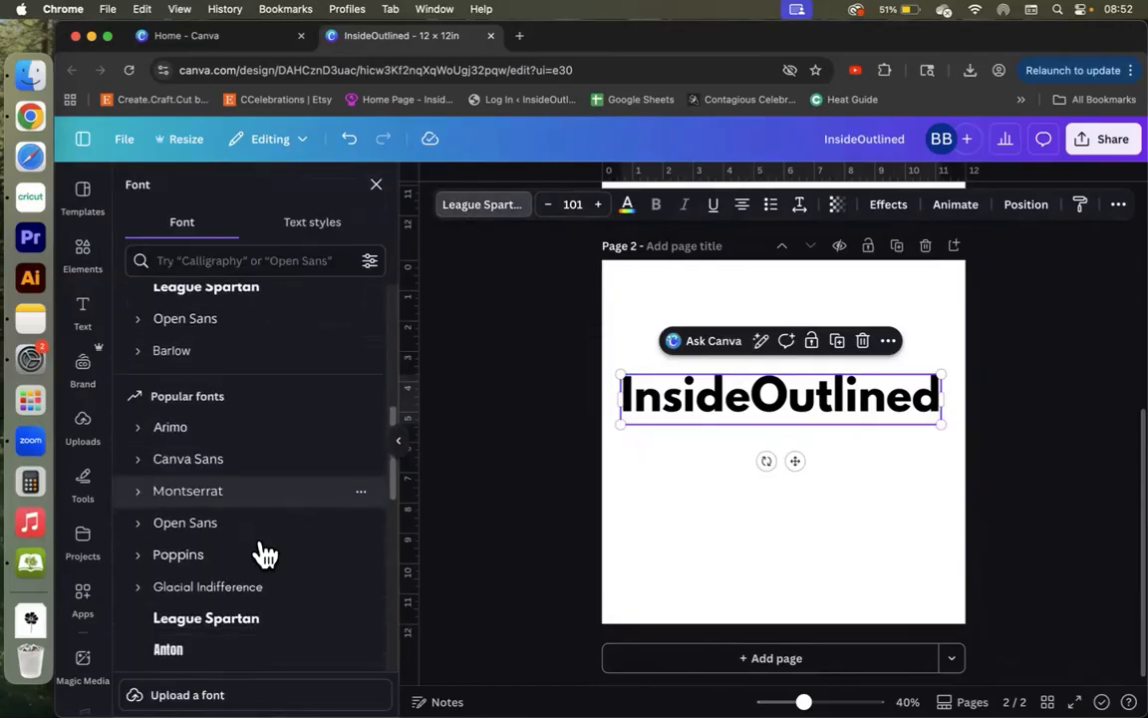
scroll(264, 553, down, 20)
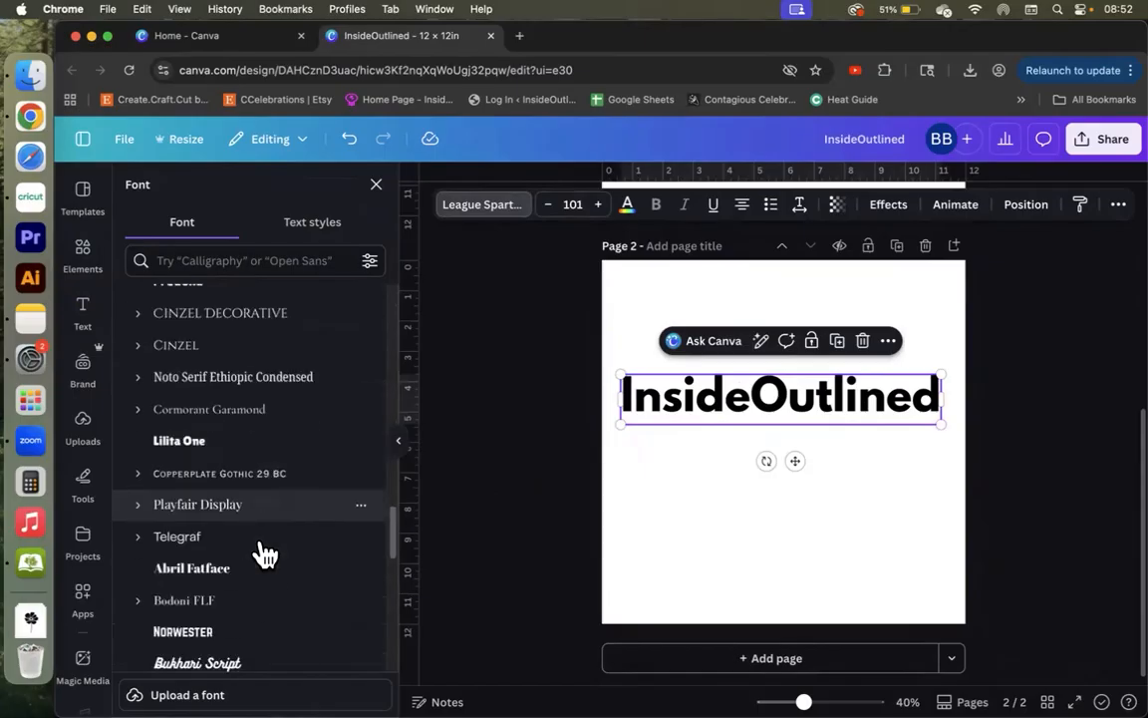
scroll(264, 553, down, 15)
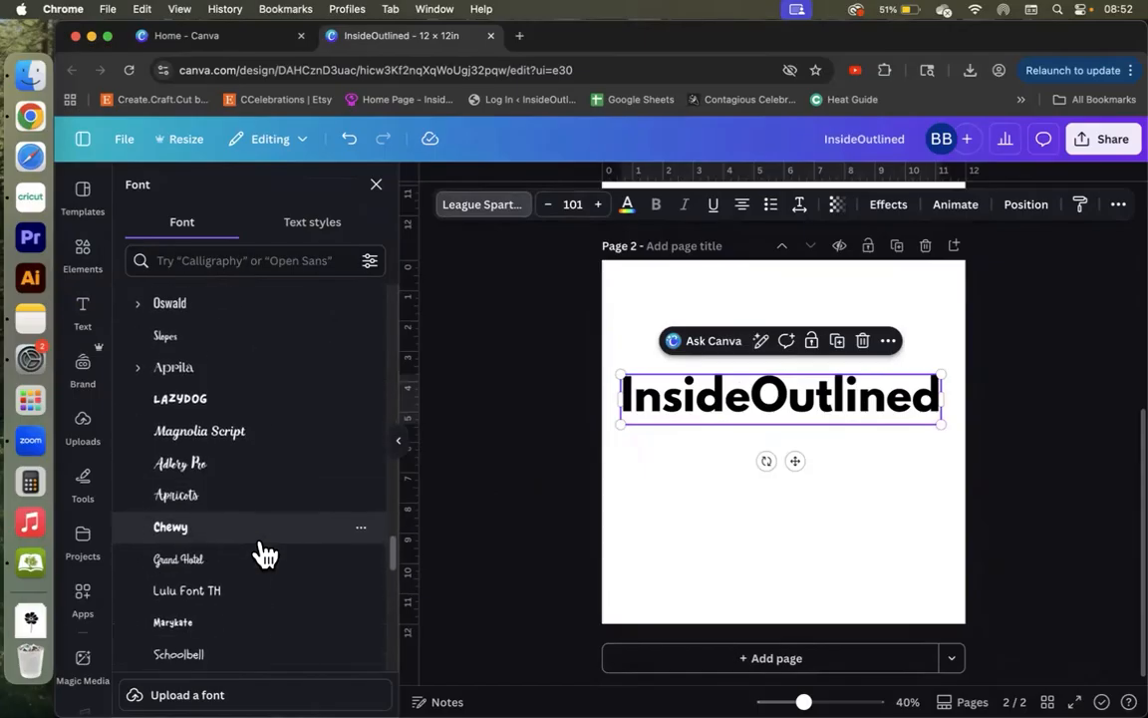
scroll(261, 551, down, 3)
scroll(261, 548, up, 3)
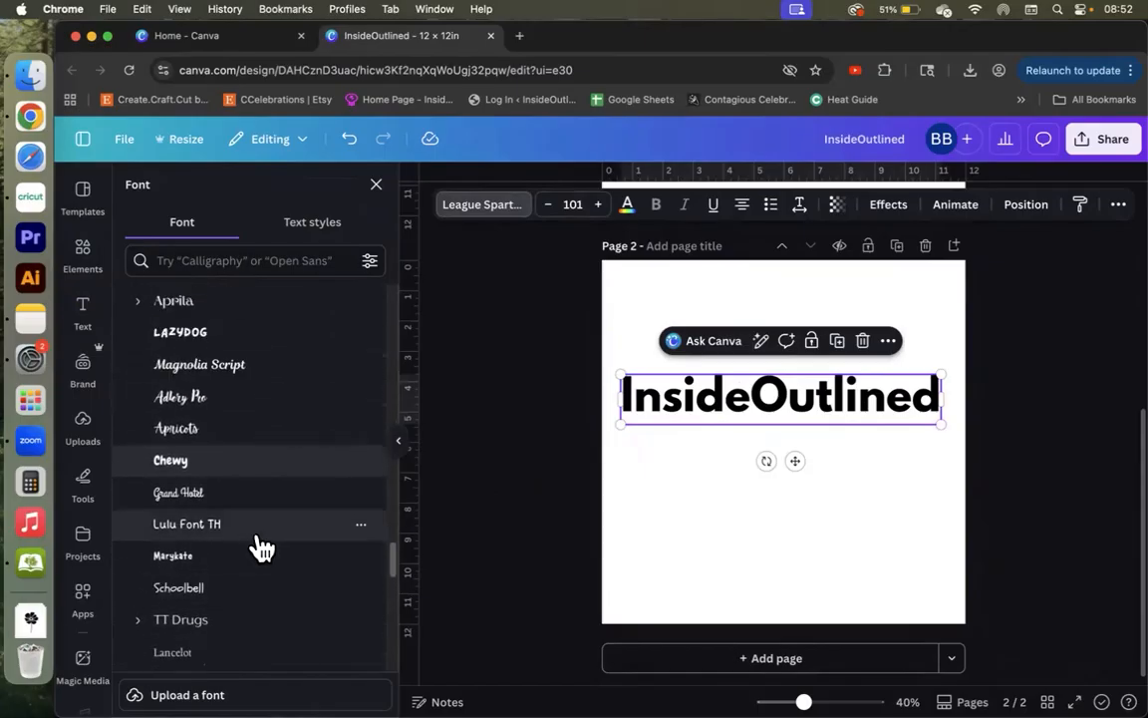
click(200, 337)
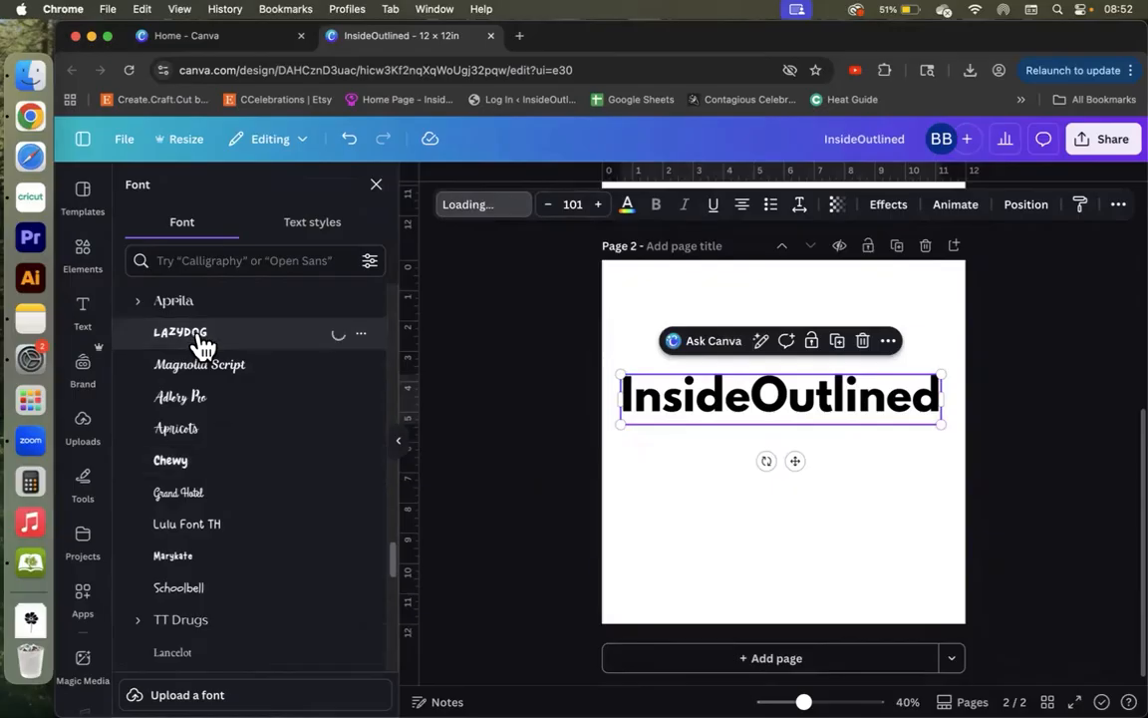
scroll(206, 454, down, 3)
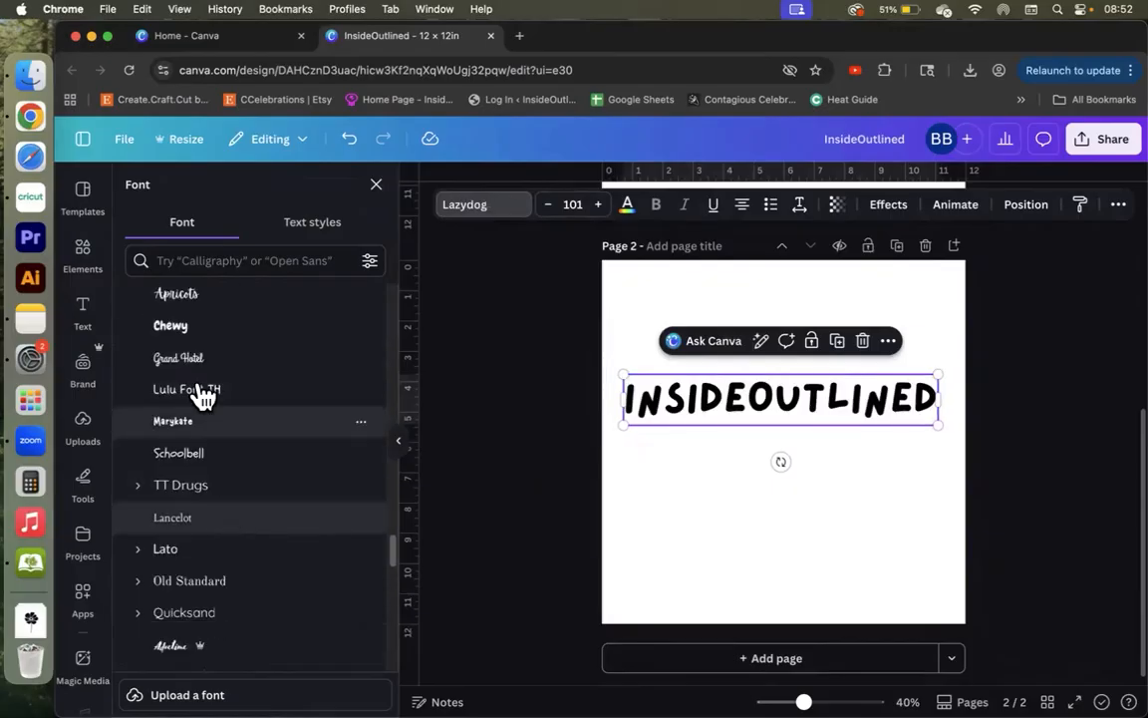
click(199, 367)
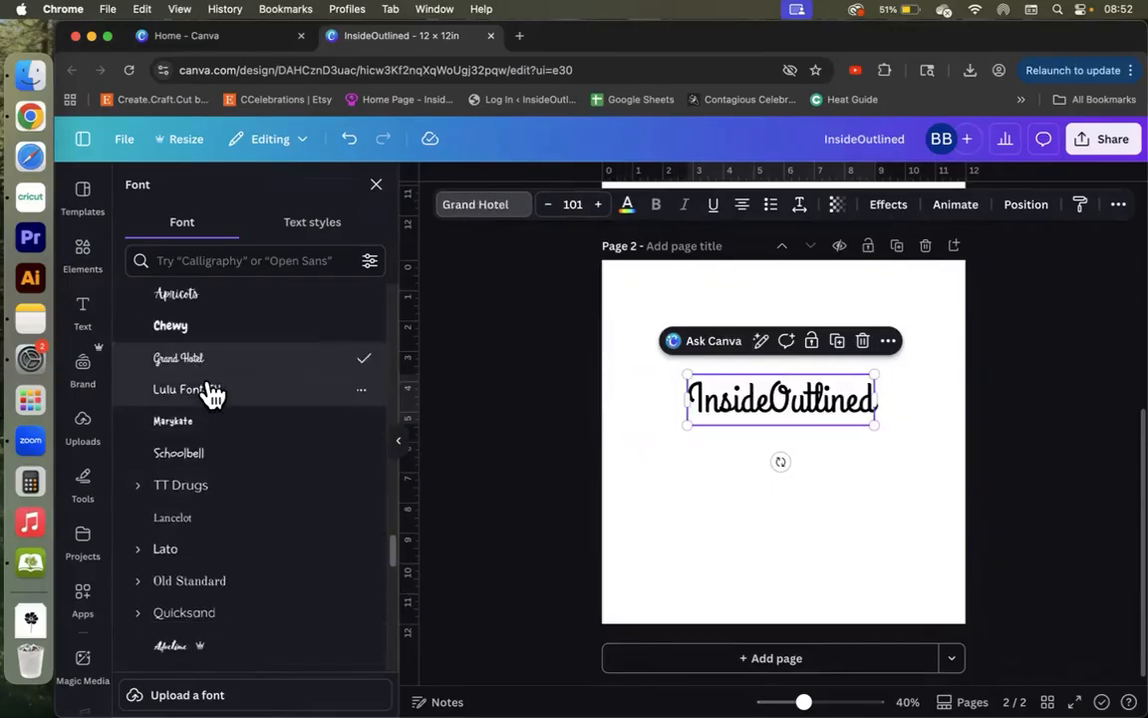
Browse the rest of the font list and filter it to free fonts only
scroll(239, 497, down, 6)
scroll(242, 499, down, 20)
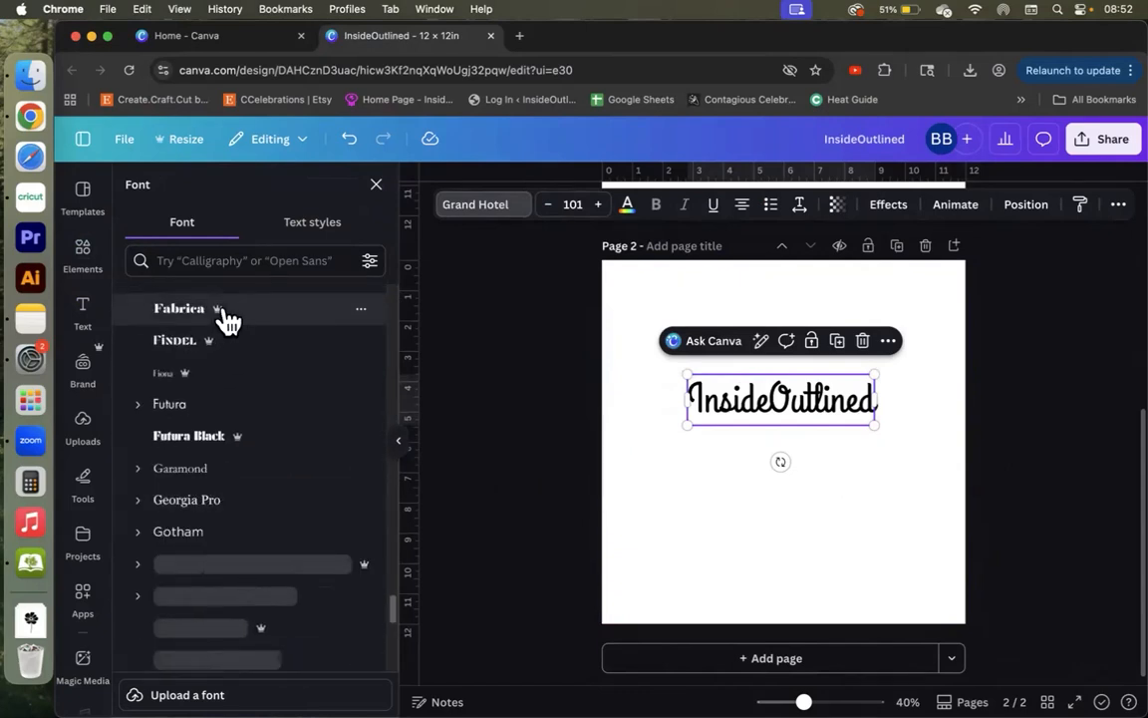
scroll(252, 561, down, 7)
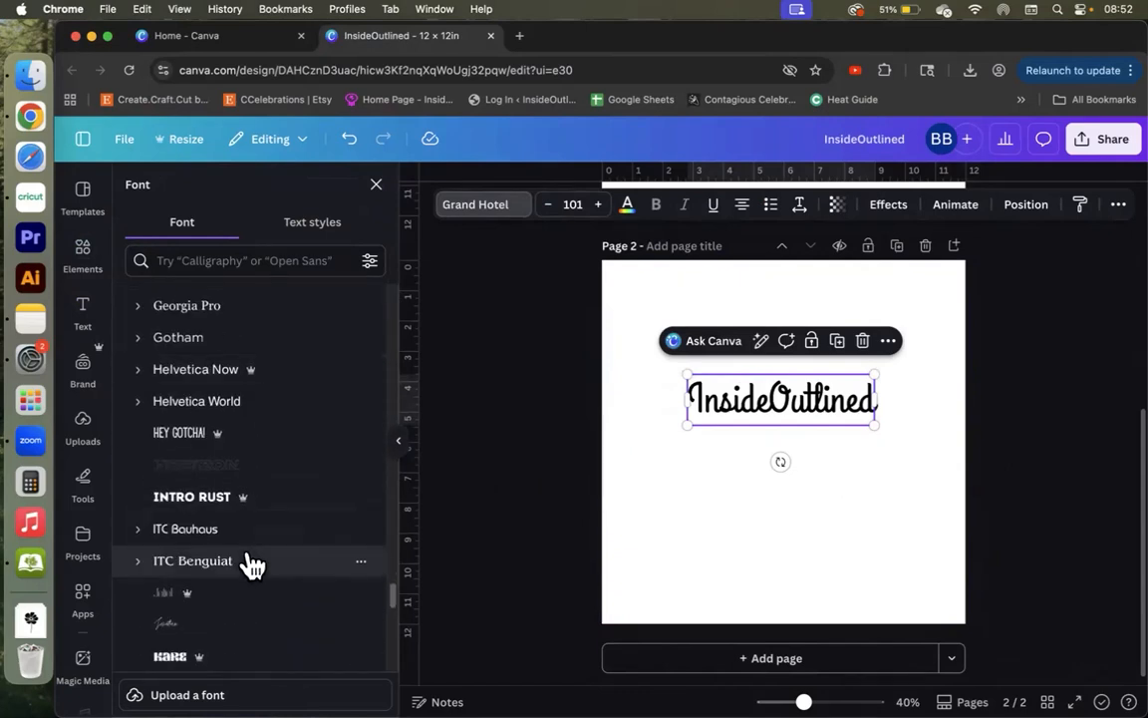
scroll(252, 565, down, 8)
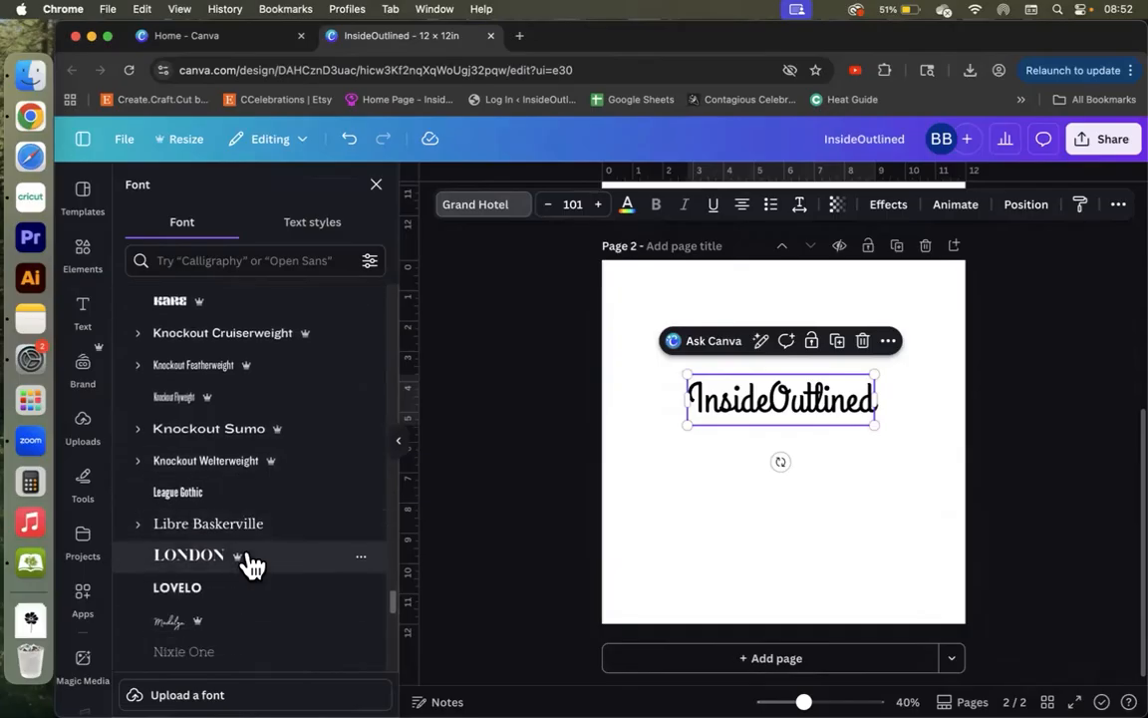
scroll(251, 565, down, 8)
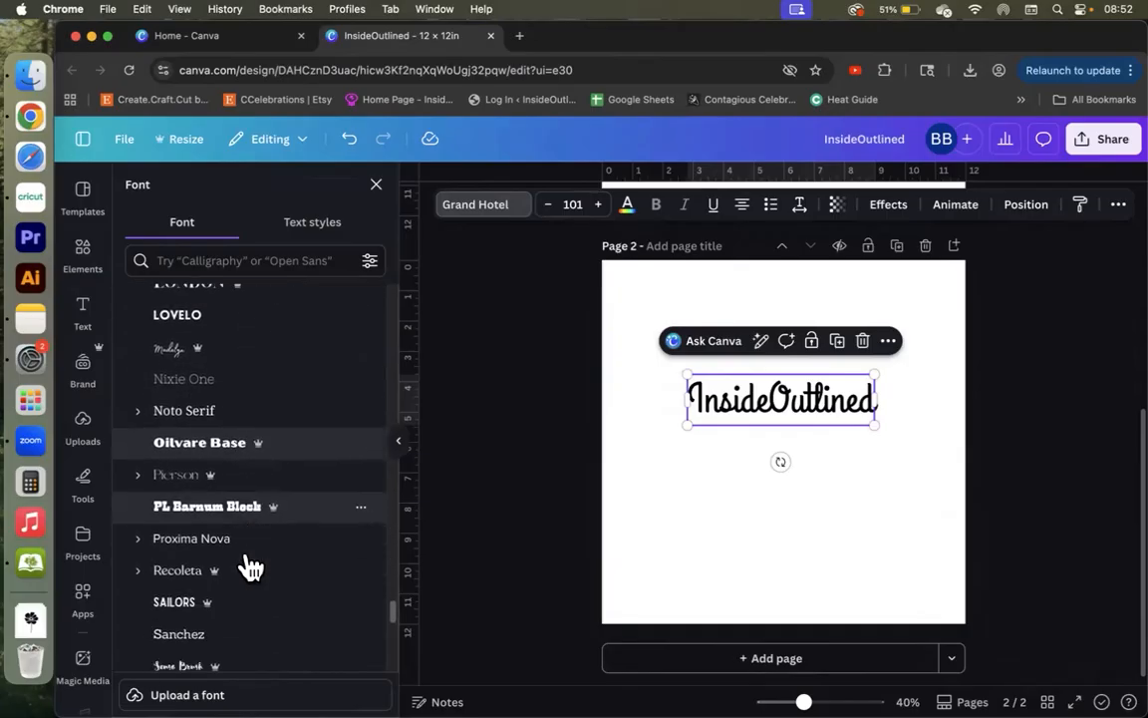
scroll(245, 564, down, 3)
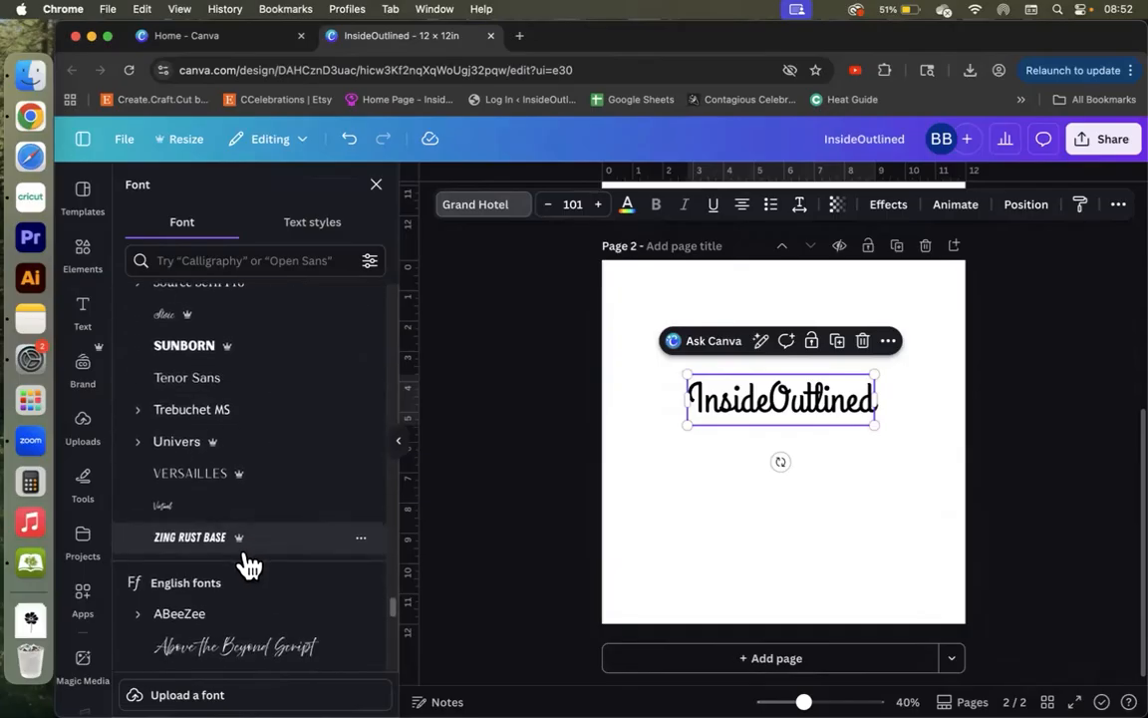
scroll(262, 407, up, 15)
scroll(251, 404, up, 15)
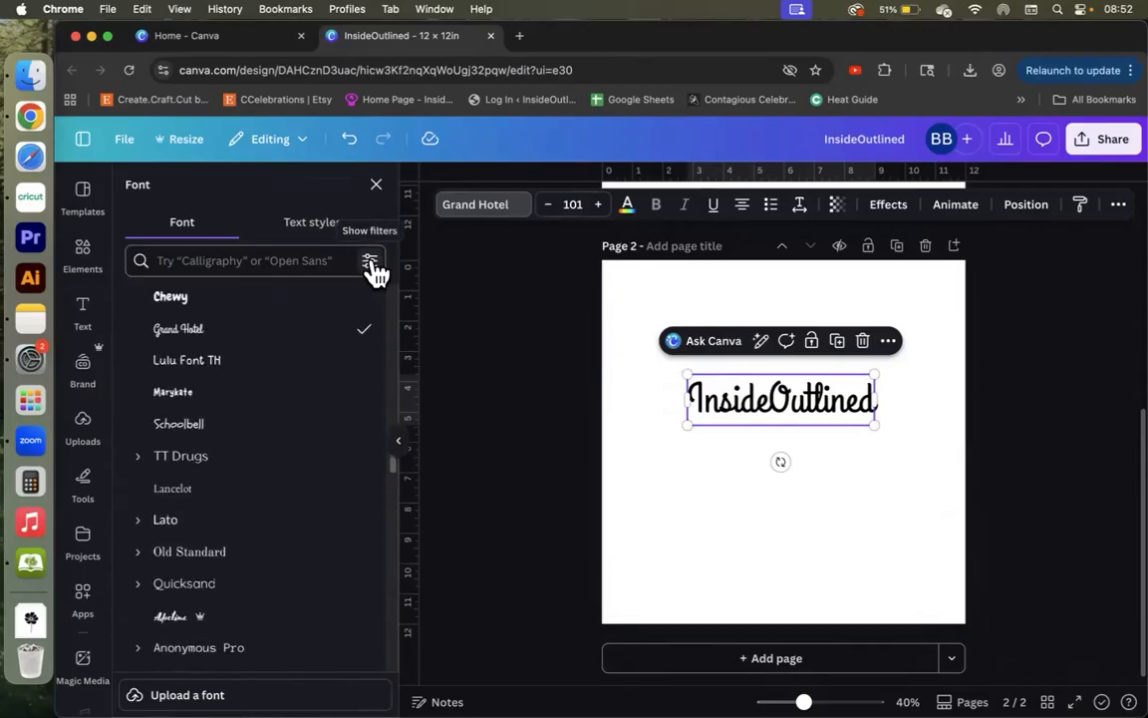
click(371, 265)
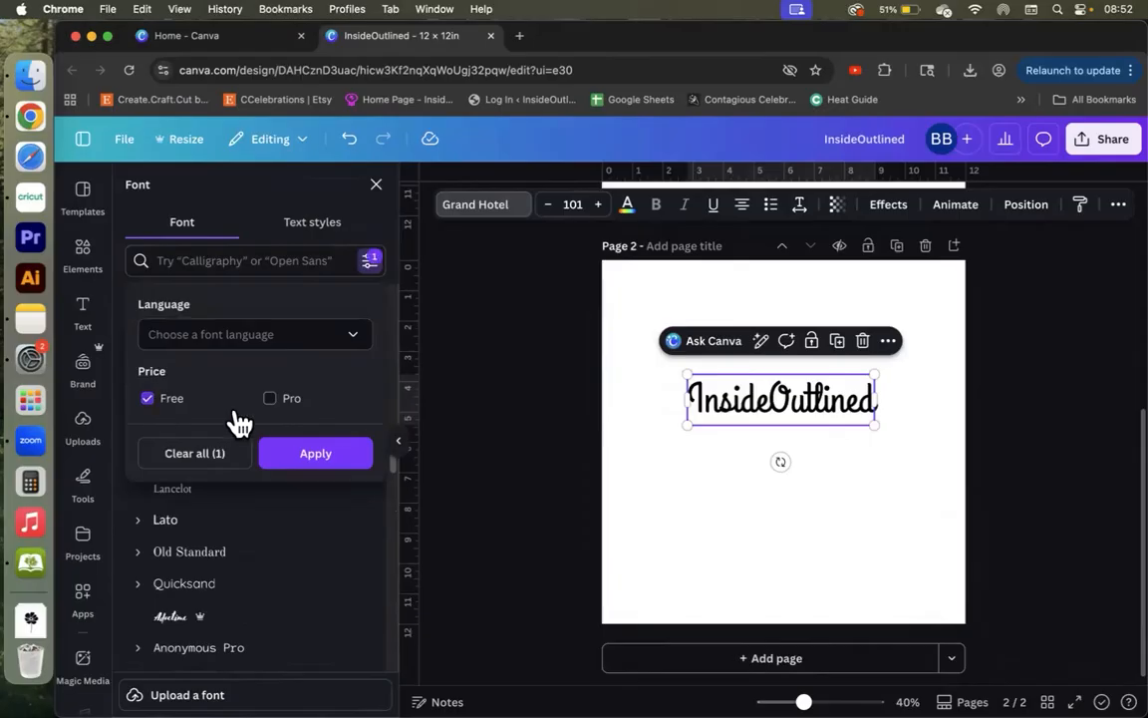
click(329, 456)
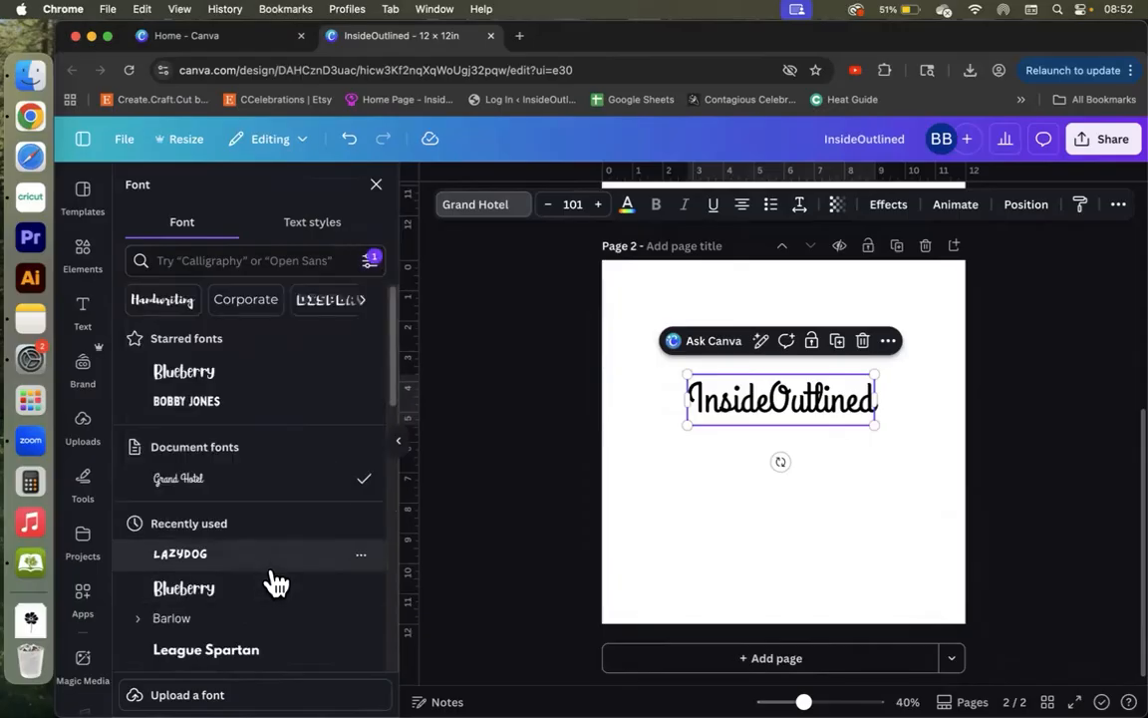
Try the free fonts Brittany, Shrikhand and Hangyaboly on the heading
scroll(276, 584, down, 10)
scroll(276, 583, down, 8)
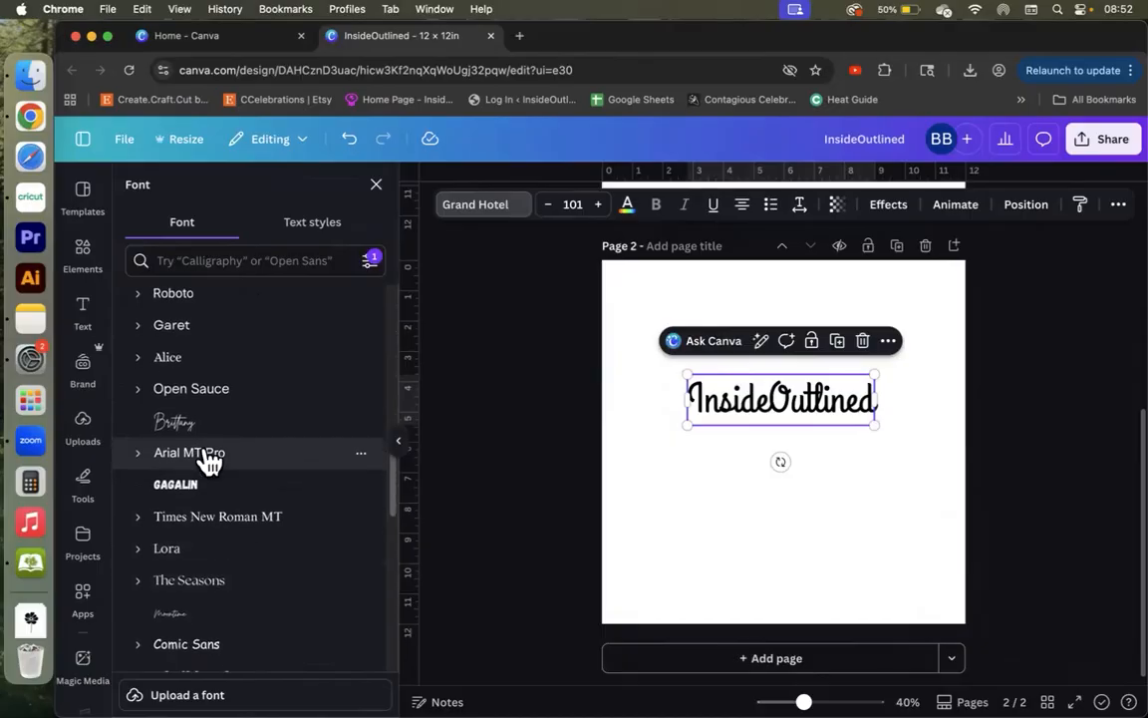
click(197, 427)
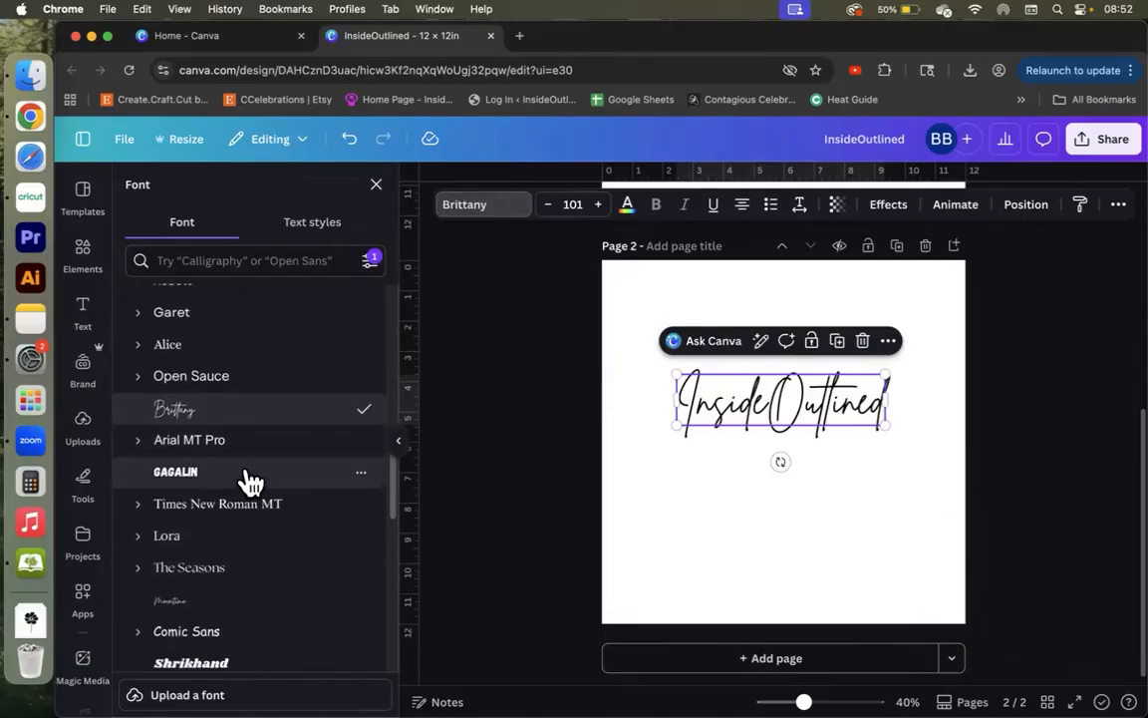
scroll(249, 481, down, 5)
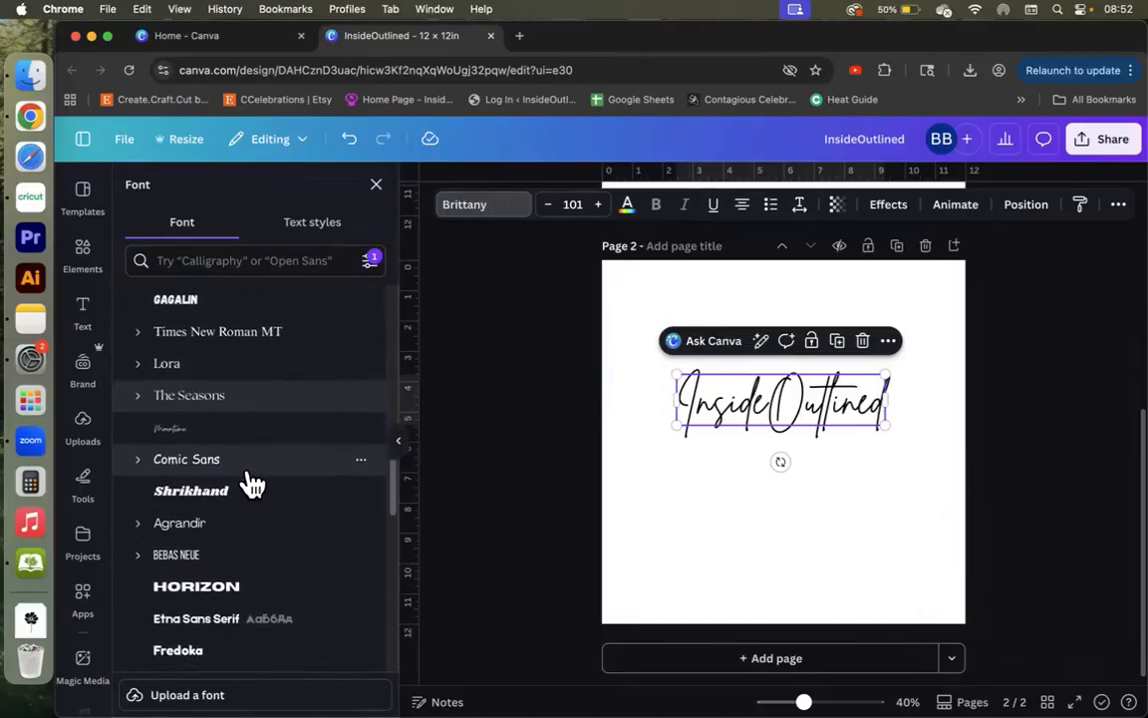
scroll(249, 483, down, 3)
click(213, 377)
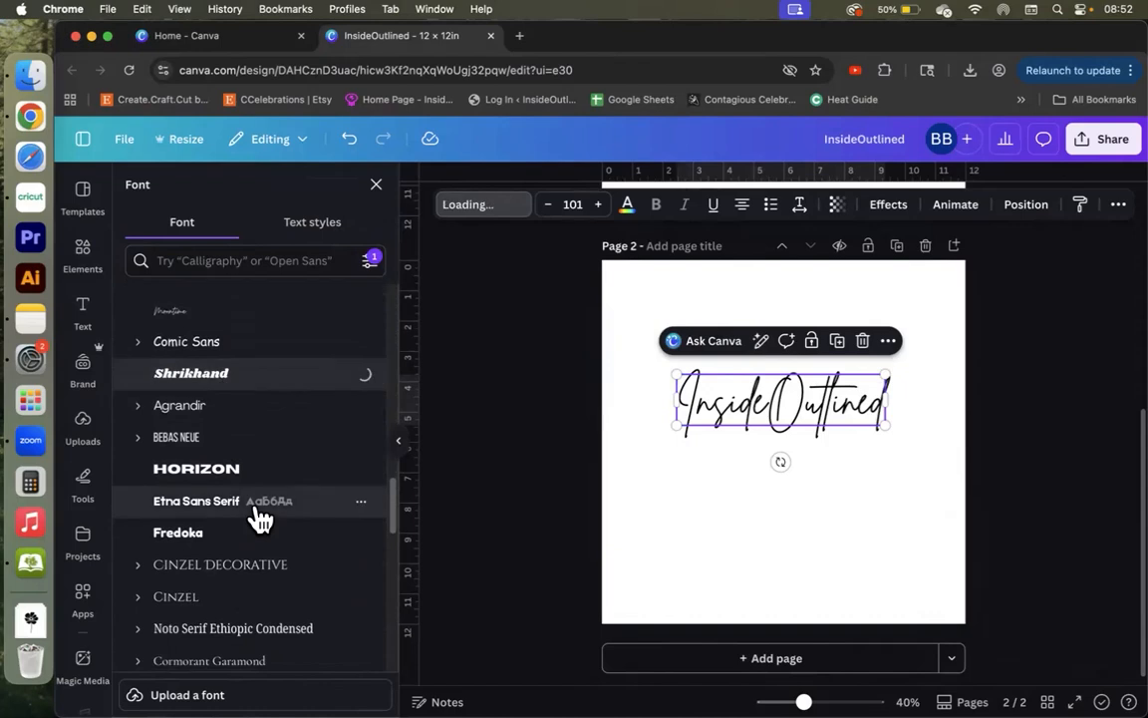
scroll(259, 518, down, 15)
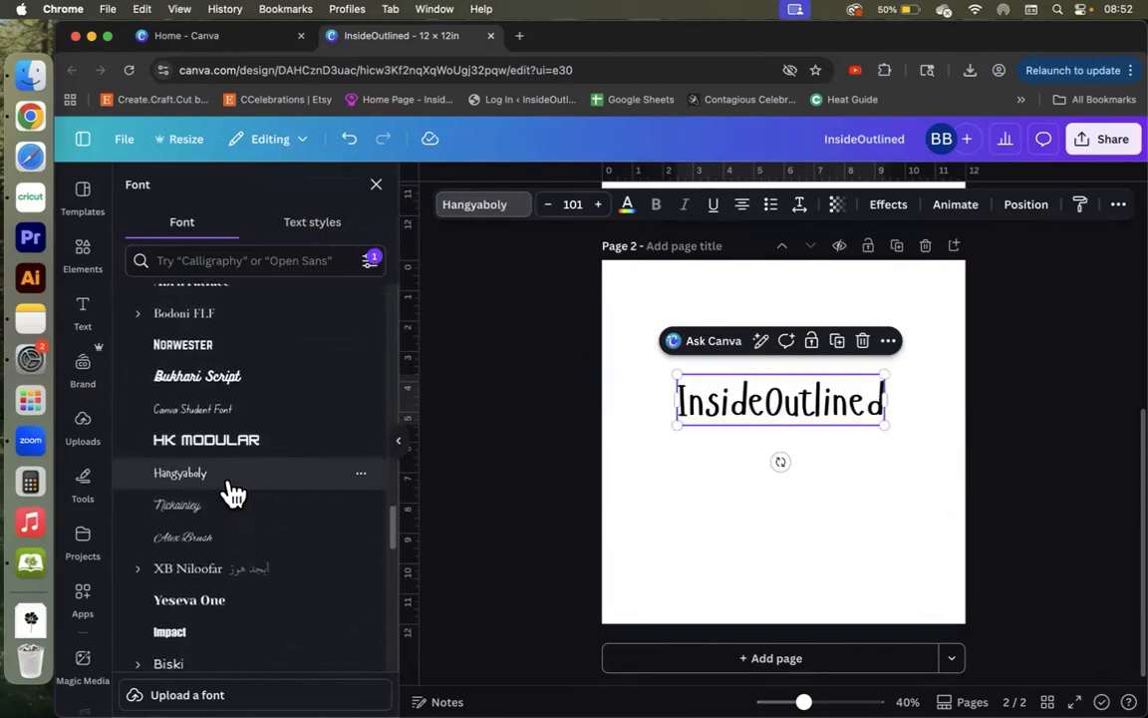
Try the Apricots and Marykate fonts on the heading
scroll(235, 501, down, 3)
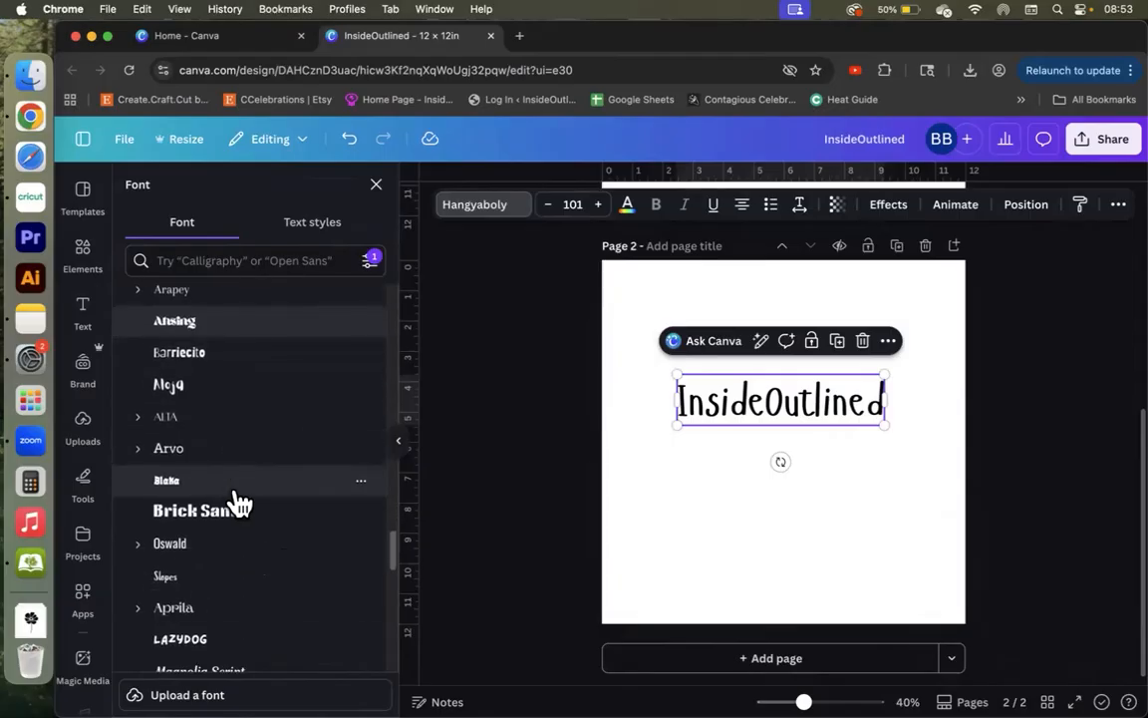
scroll(244, 510, down, 2)
scroll(246, 509, down, 3)
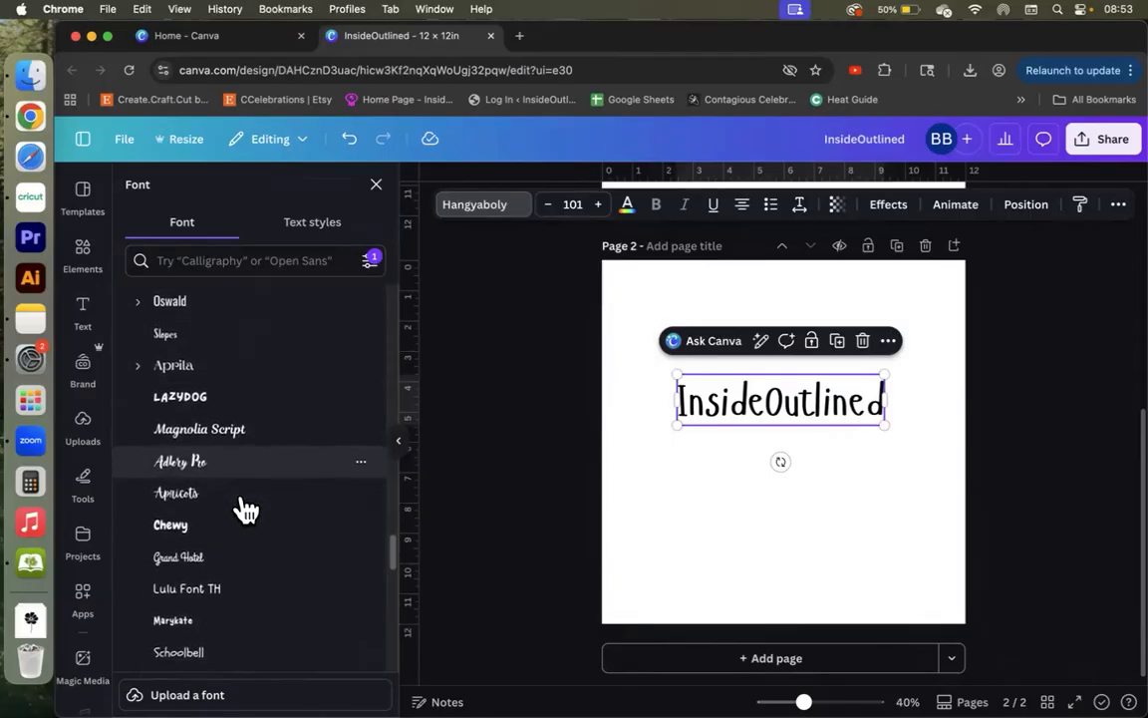
scroll(246, 510, down, 2)
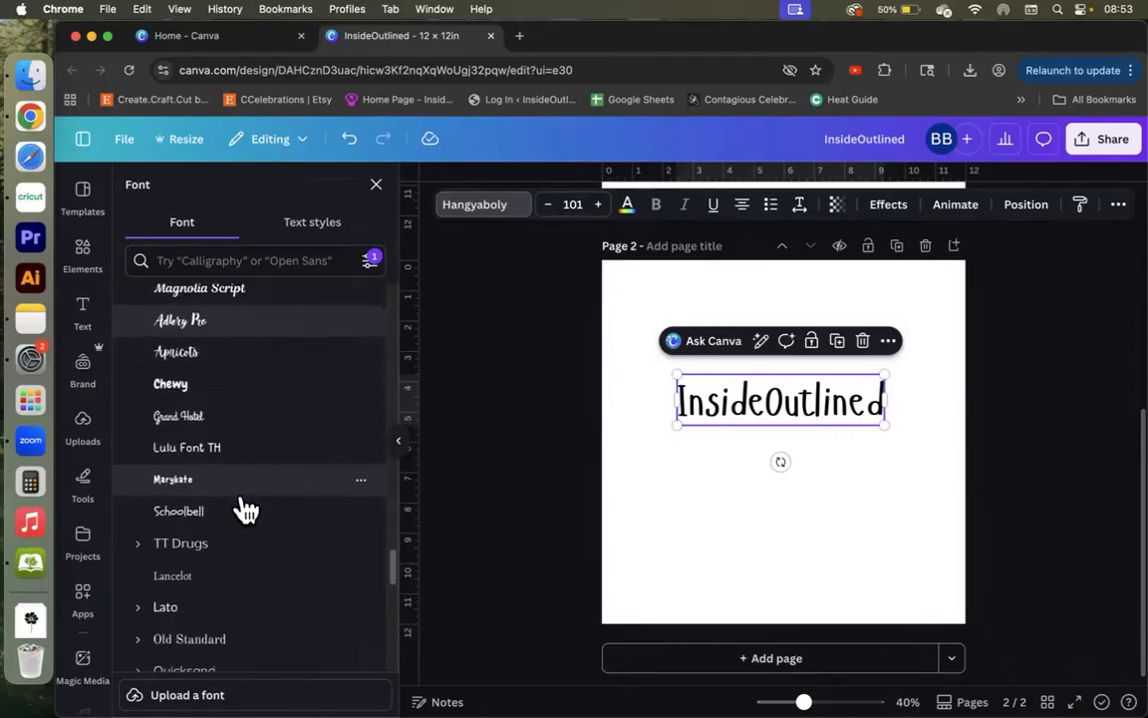
click(209, 361)
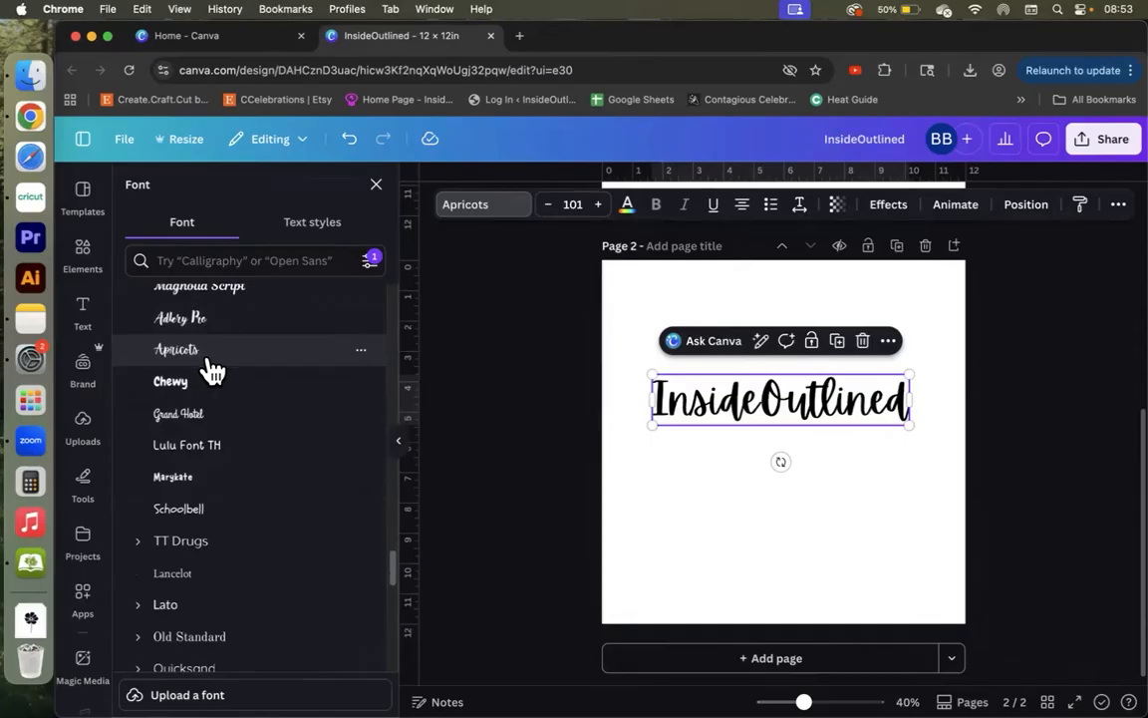
scroll(230, 461, down, 3)
click(200, 328)
scroll(237, 478, down, 8)
scroll(237, 478, down, 15)
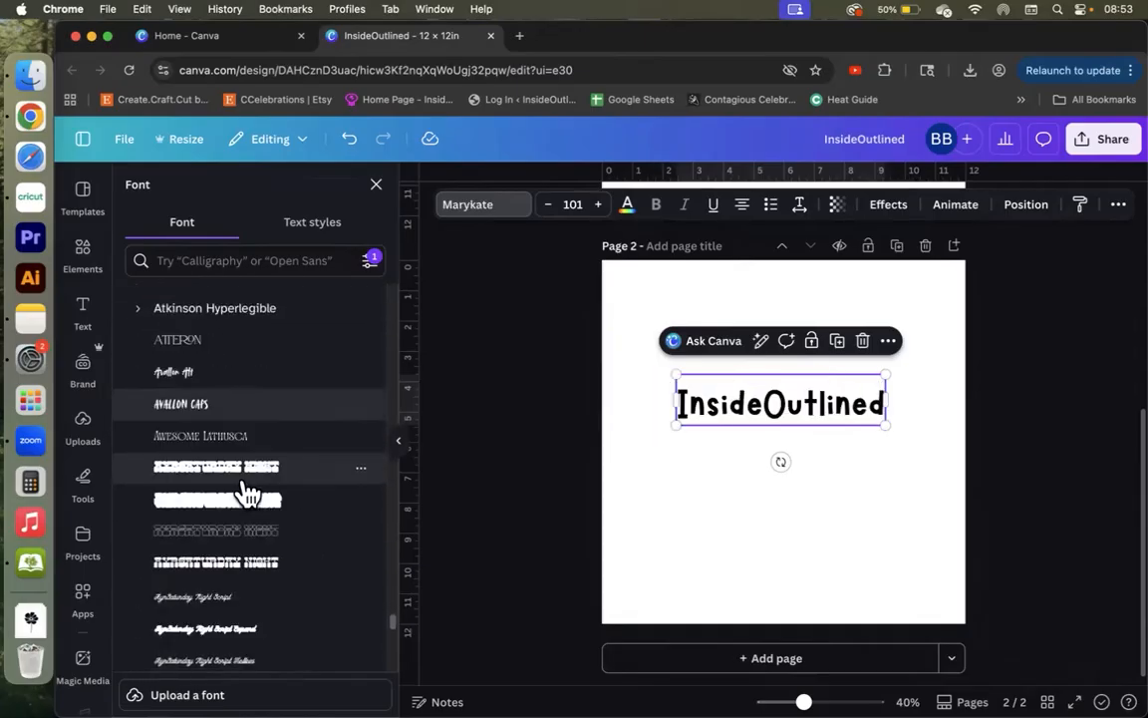
Set the InsideOutlined heading's font to Berkshire Swash
scroll(244, 499, down, 10)
click(231, 505)
scroll(249, 519, down, 5)
click(237, 391)
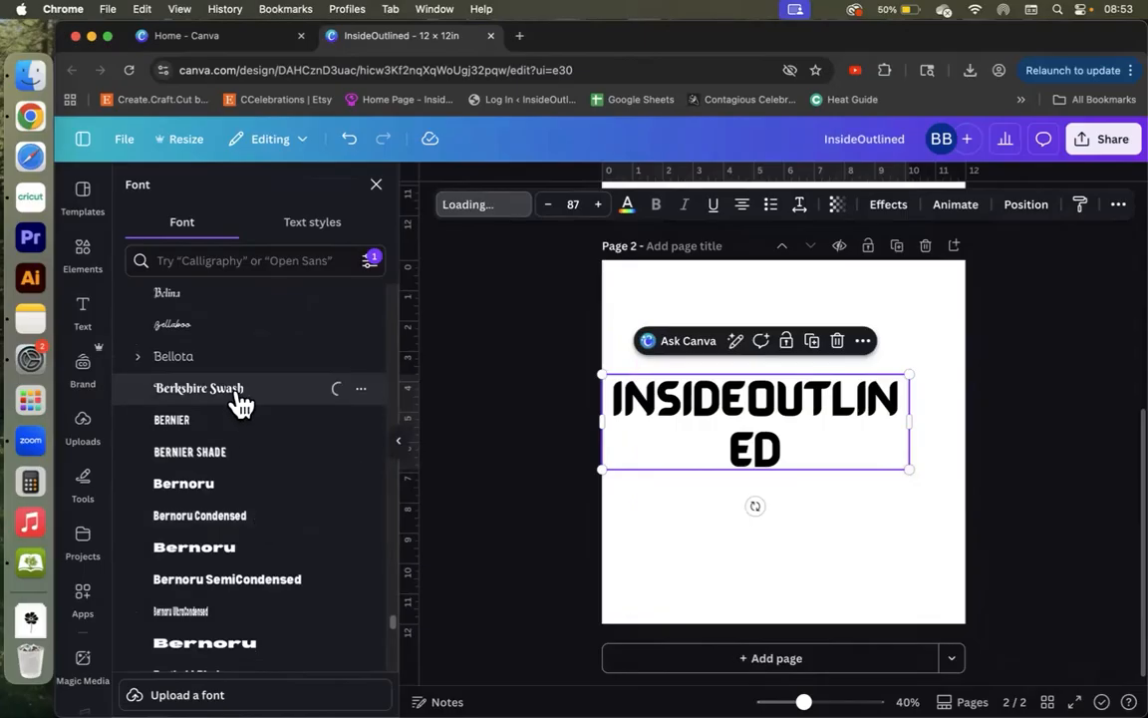
Enlarge the heading to a font size of about 111 and center it horizontally on page 2
drag(871, 417, 928, 468)
mouse_move(858, 423)
mouse_down()
mouse_move(842, 432)
mouse_move(840, 409)
mouse_up()
click(923, 533)
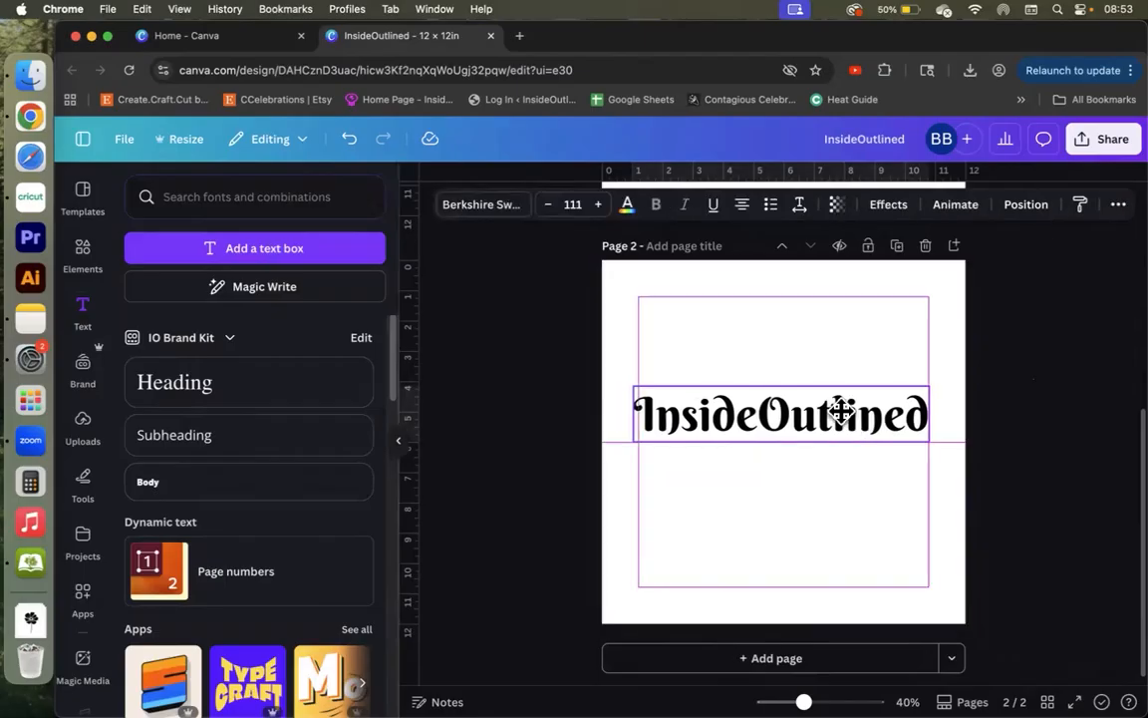
Move the black flower from page 1 onto page 2, over the heading
scroll(827, 474, up, 5)
scroll(820, 427, down, 4)
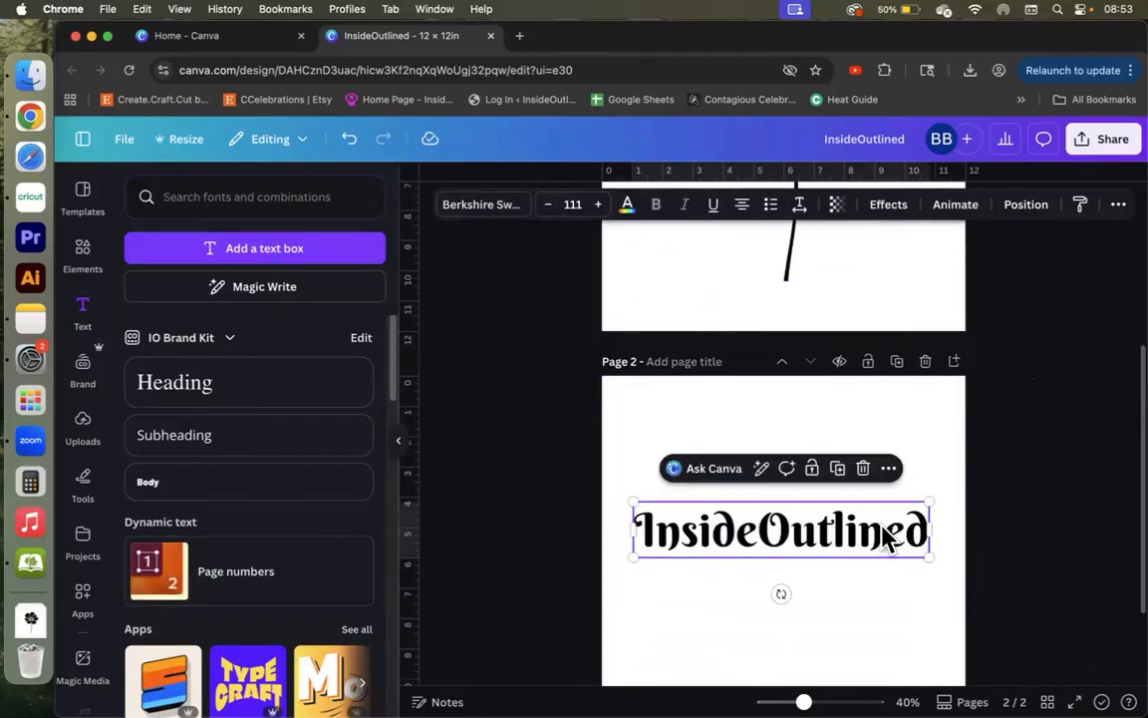
drag(800, 269, 787, 608)
scroll(787, 608, down, 1)
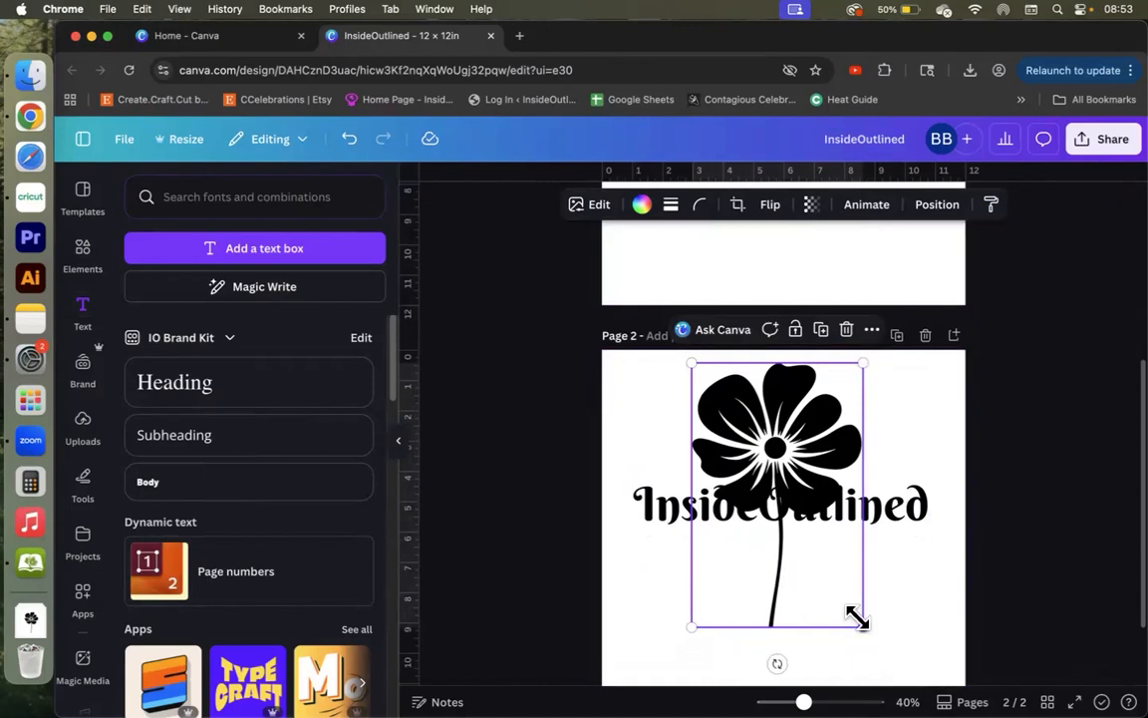
Shrink the flower to about half its size and reduce the heading to a little over half the page width
drag(861, 625, 776, 498)
click(858, 520)
drag(932, 533, 793, 493)
drag(734, 404, 690, 469)
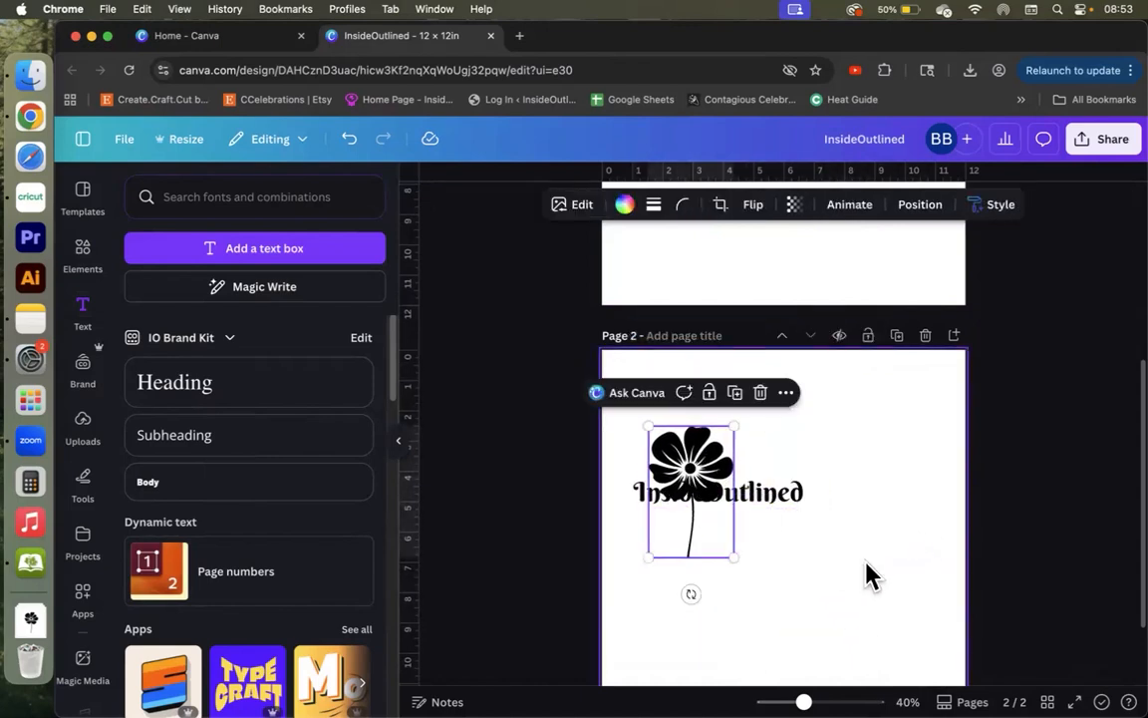
Place the heading to the right of the flower's stem and enlarge both together to span most of the page
drag(798, 514, 852, 522)
drag(615, 394, 960, 598)
scroll(857, 551, down, 1)
drag(910, 535, 898, 545)
click(929, 401)
scroll(877, 518, down, 1)
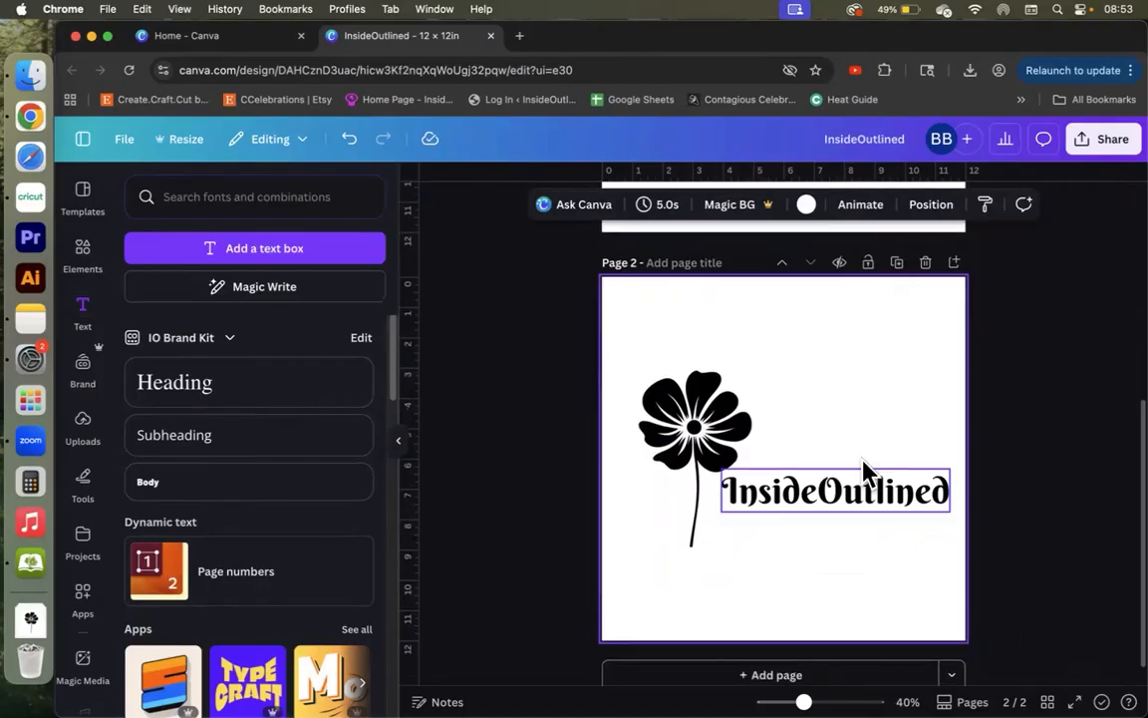
Search the graphic elements library for "heart"
click(217, 196)
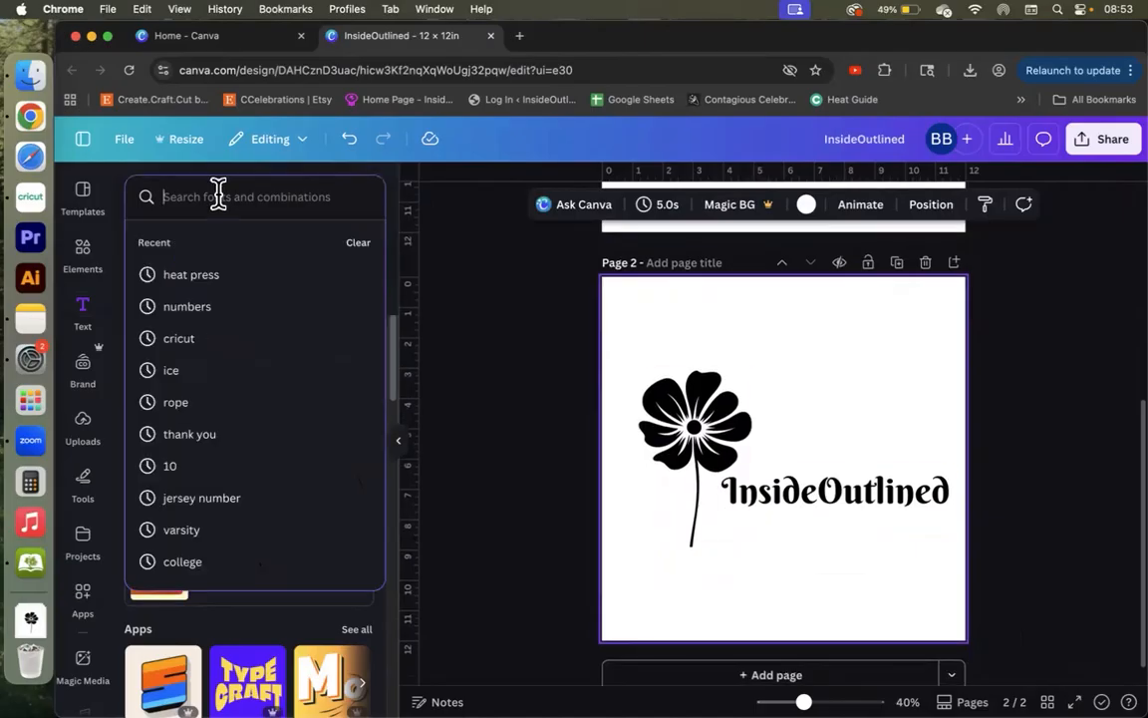
click(500, 269)
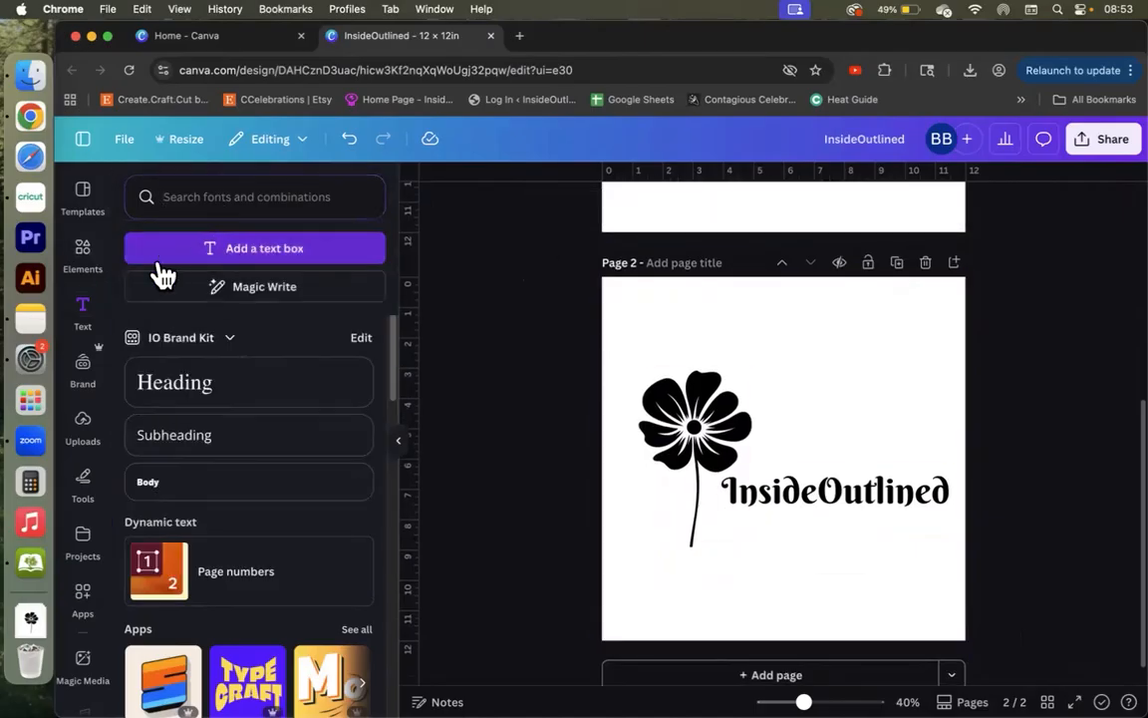
click(87, 259)
click(184, 200)
key(super+a)
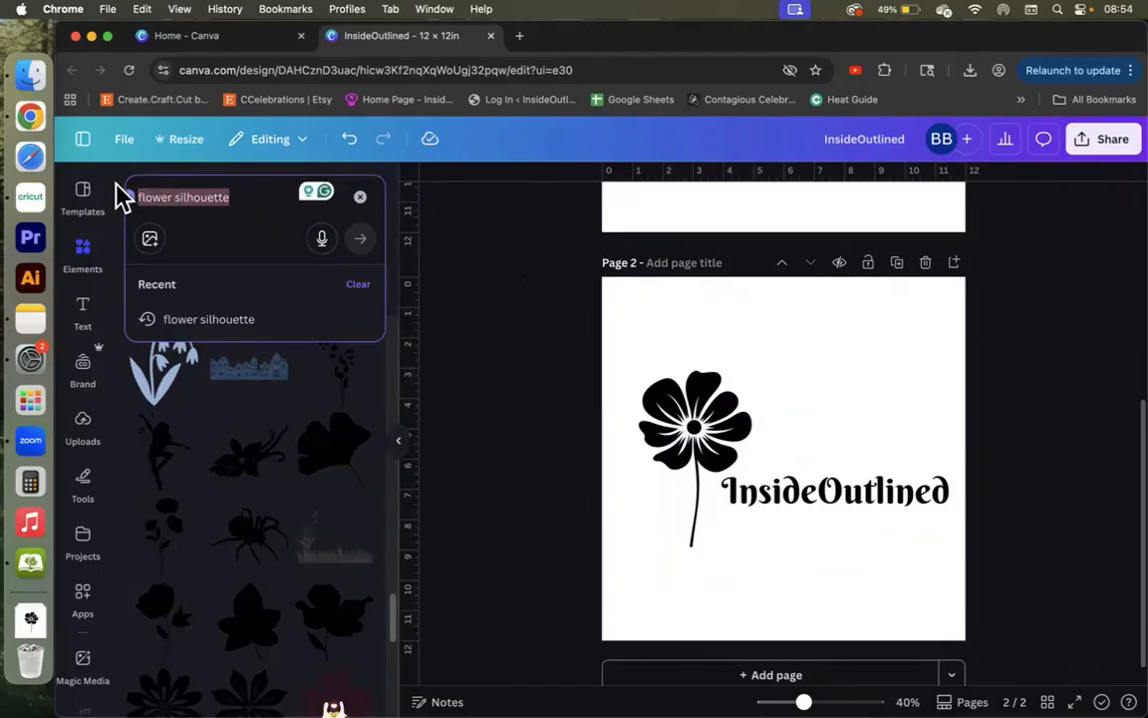
text(heart)
key(Return)
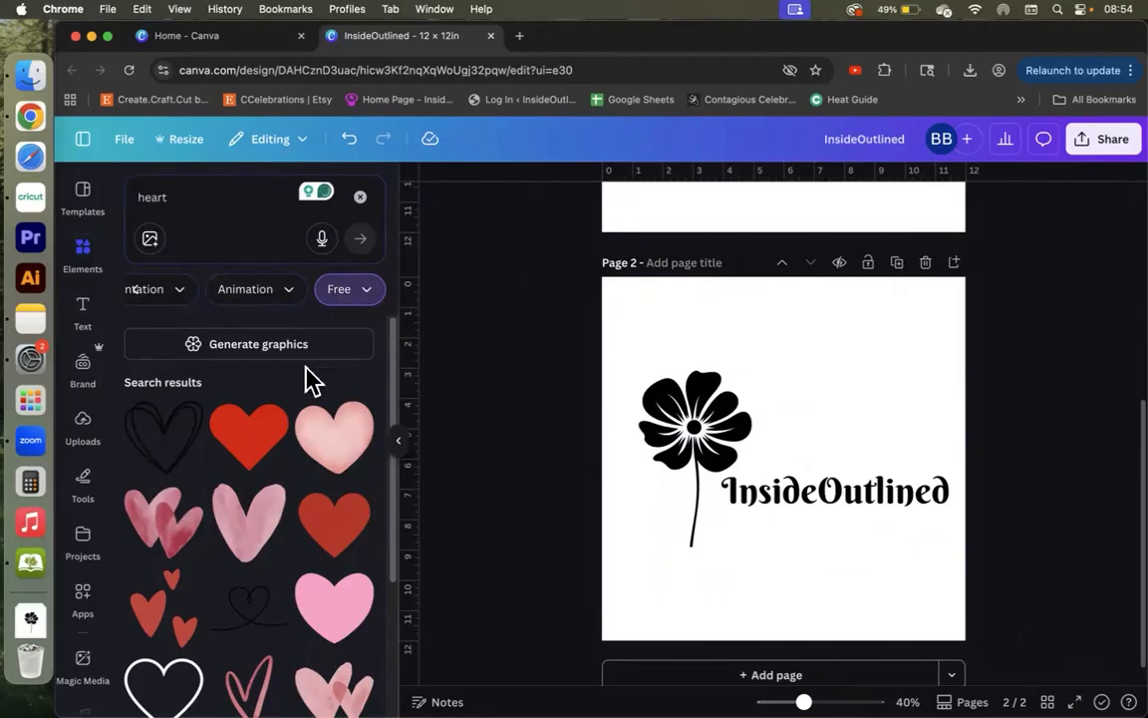
Add the hand-drawn double-heart outline to page 2 and place it above the InsideOutlined heading, beside the flower
scroll(264, 538, down, 1)
scroll(185, 479, down, 1)
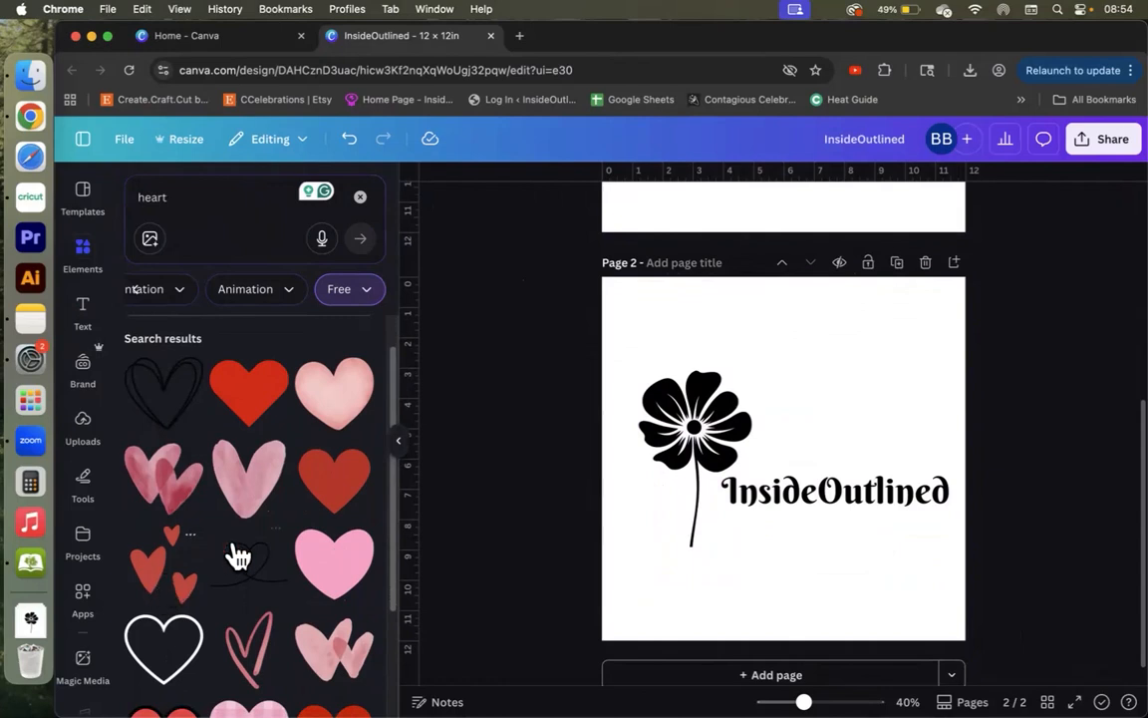
scroll(259, 558, down, 3)
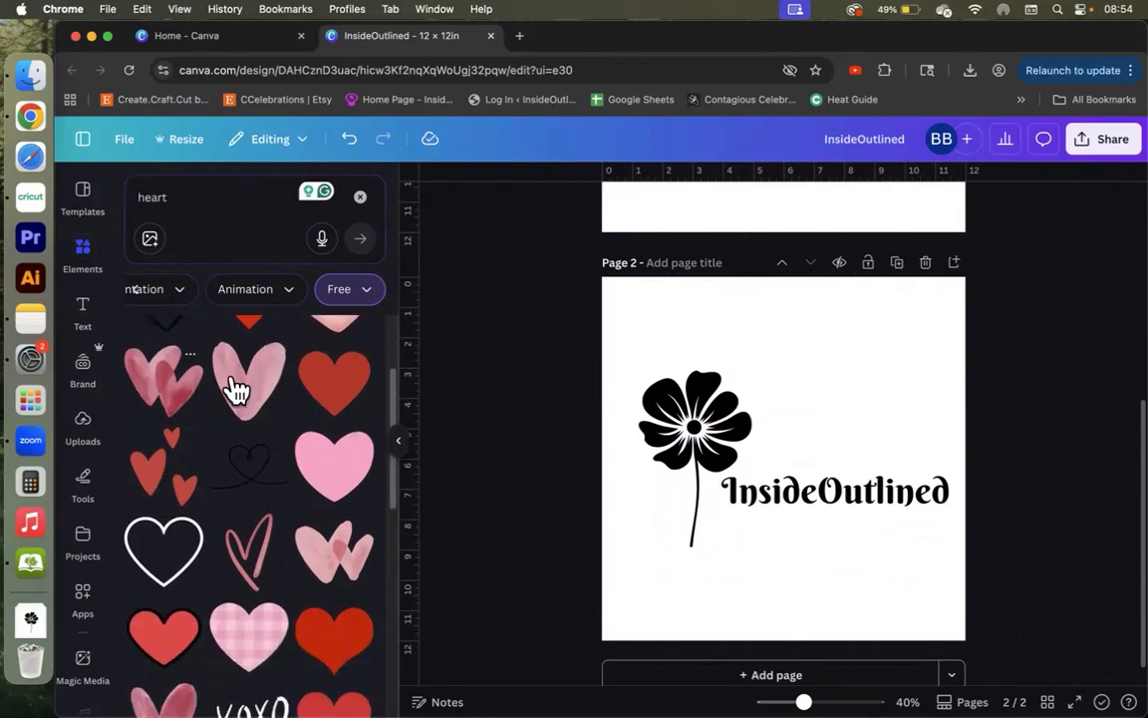
scroll(244, 529, down, 5)
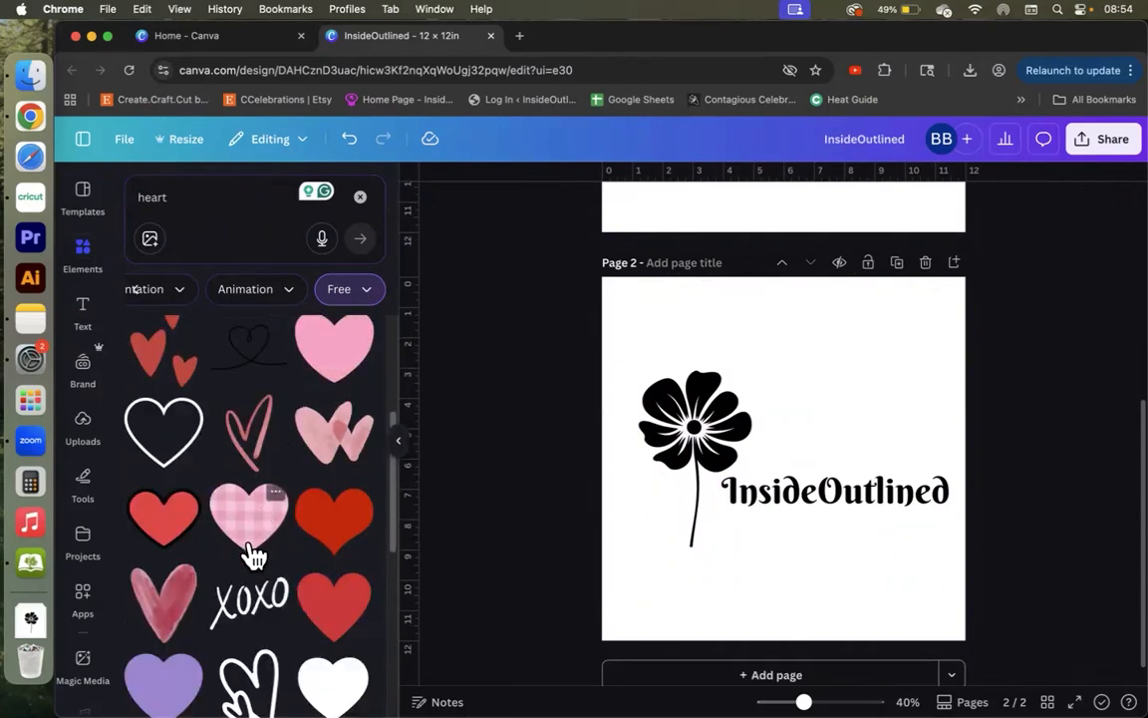
scroll(239, 553, down, 2)
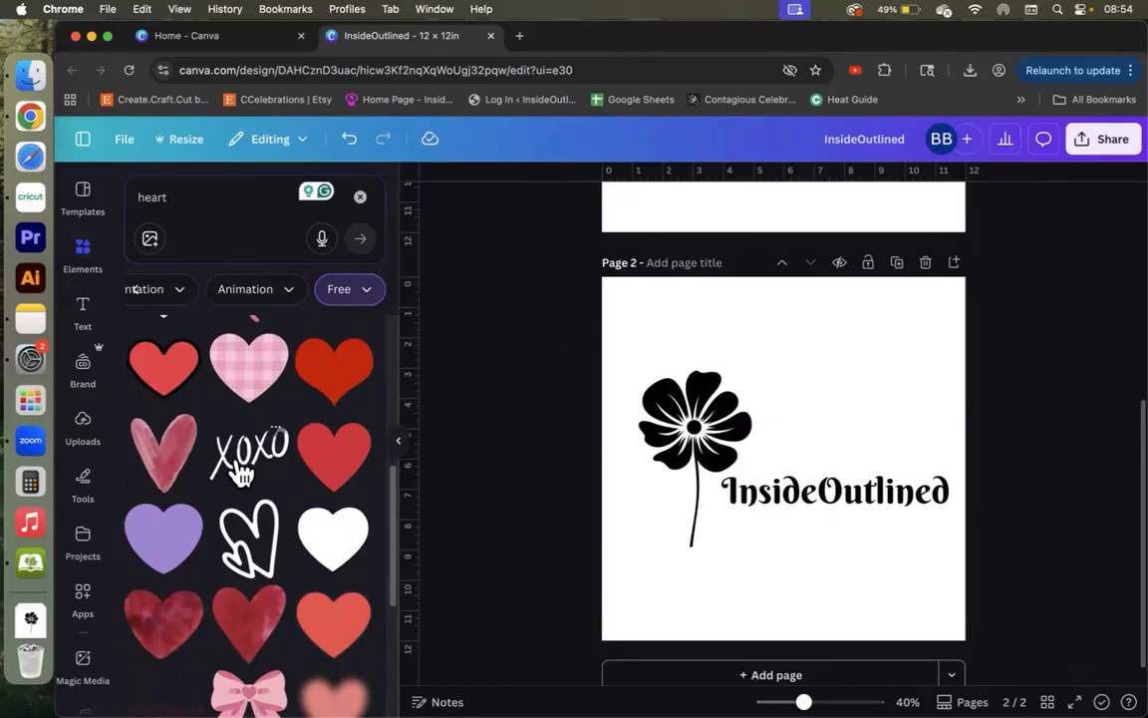
scroll(229, 475, down, 1)
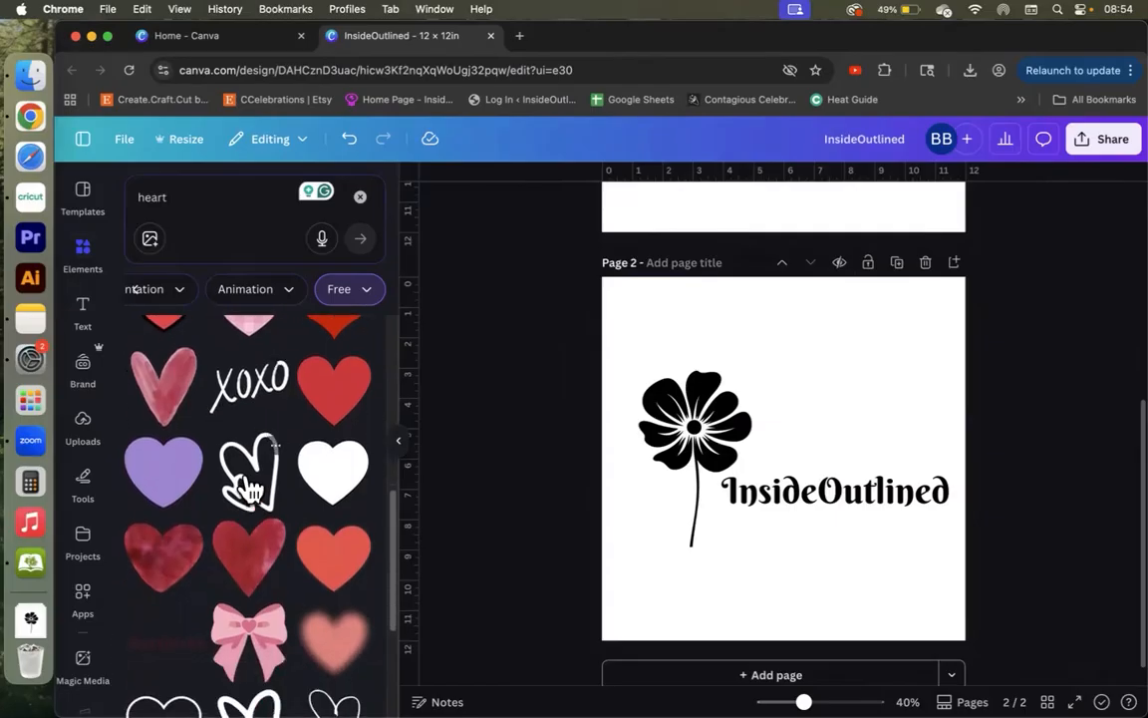
click(232, 448)
drag(836, 533, 814, 424)
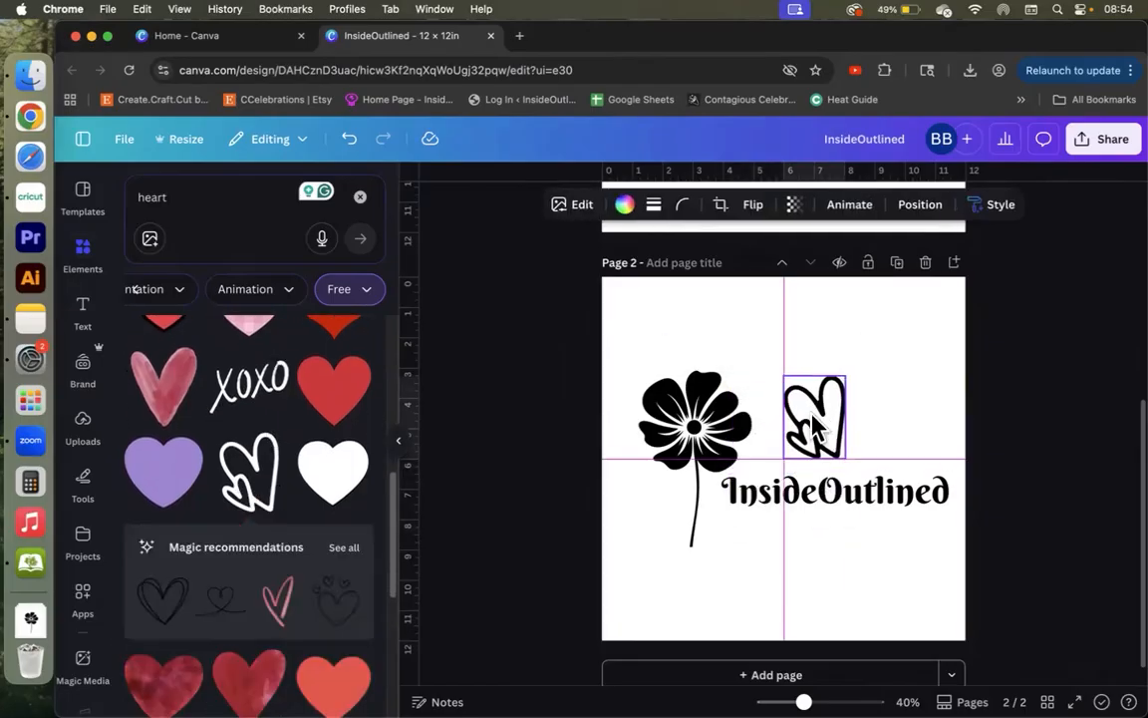
Flip the double-heart outline horizontally and deselect it
click(753, 205)
click(759, 250)
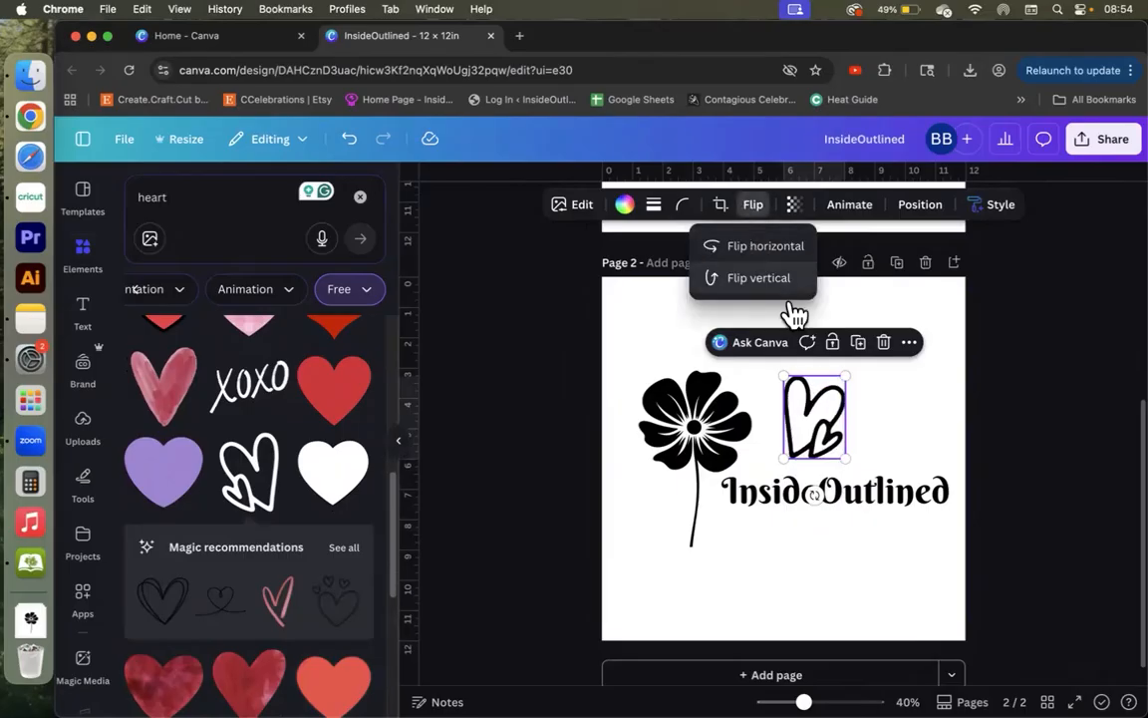
click(881, 431)
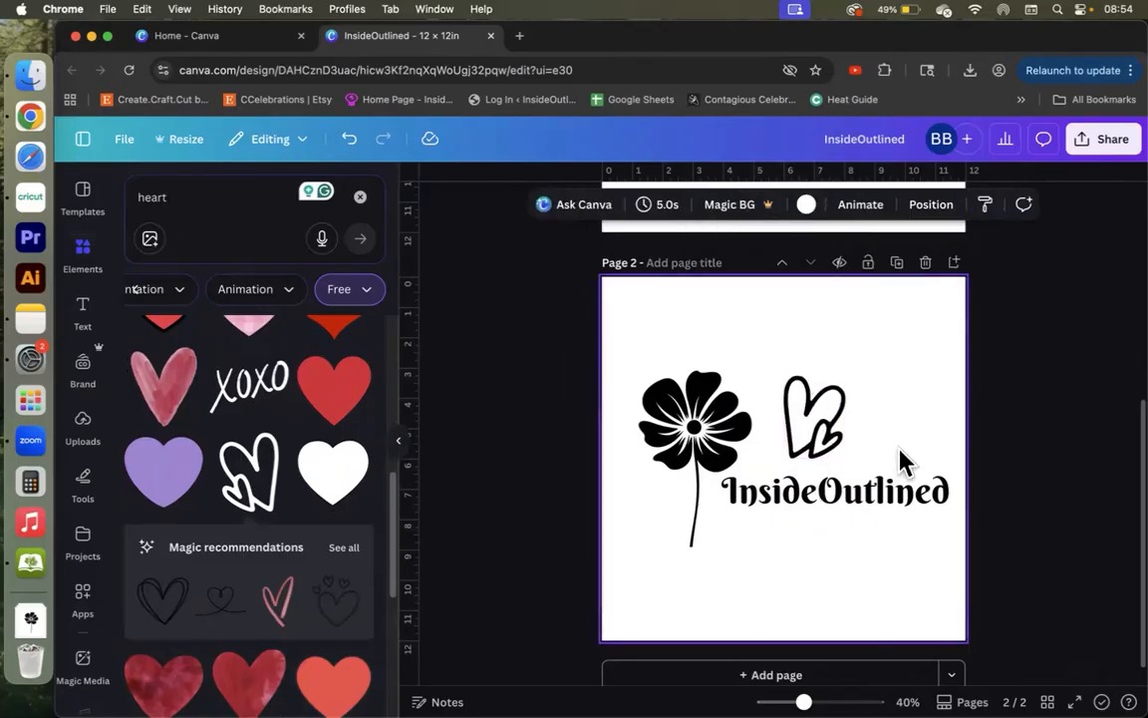
Download only page 2 of the design and save it in Downloads as "InsideOutlined (1)"
click(1099, 147)
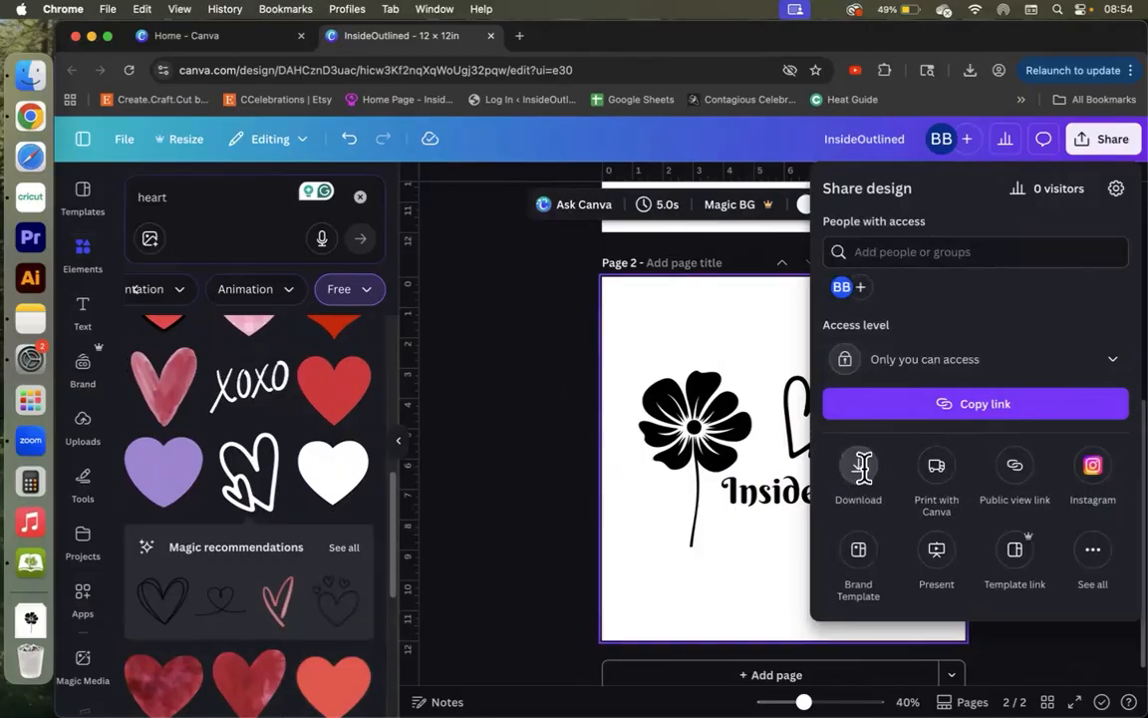
click(860, 468)
click(894, 465)
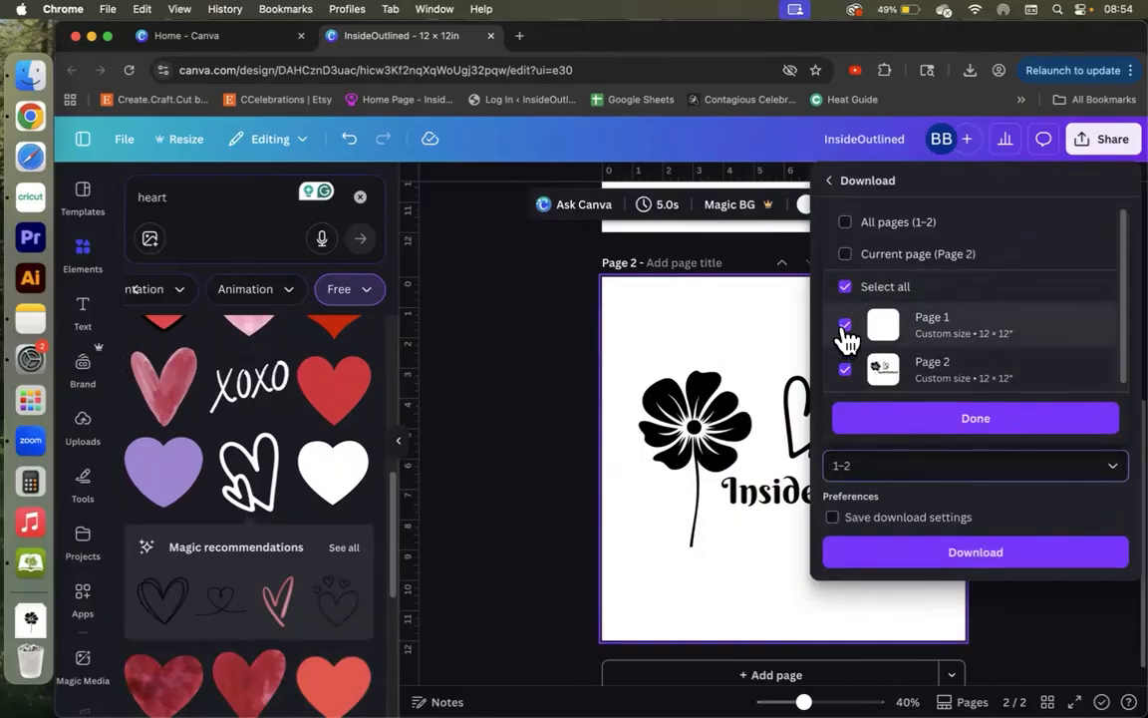
click(846, 327)
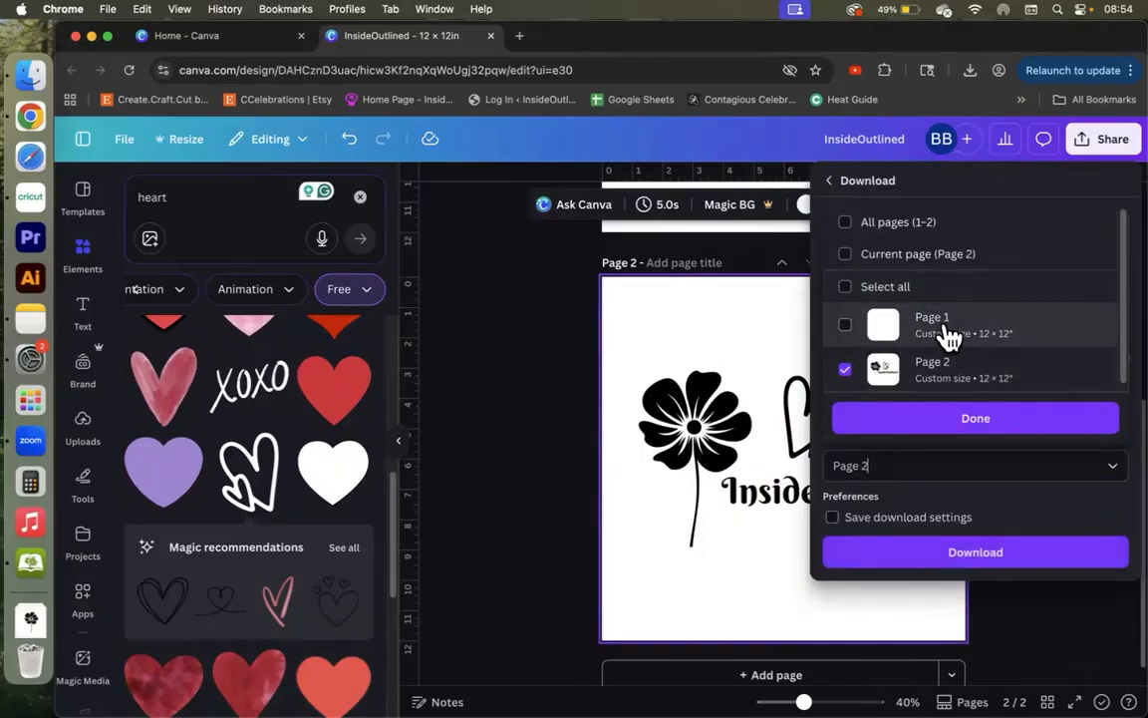
click(954, 556)
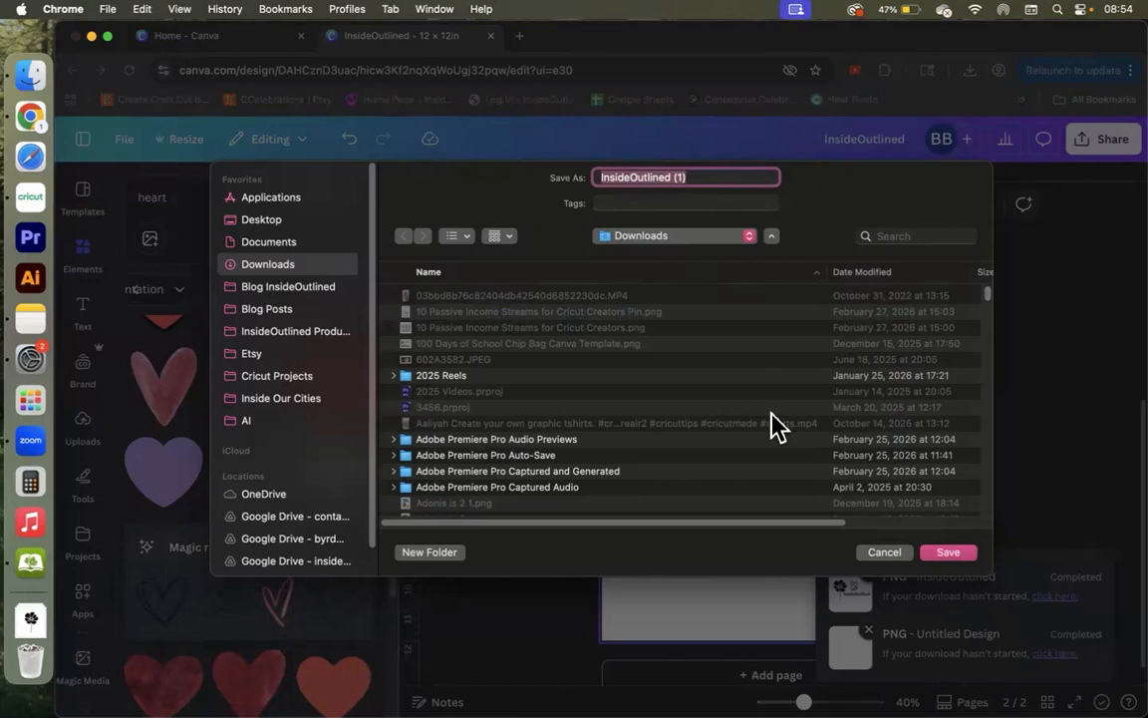
click(949, 555)
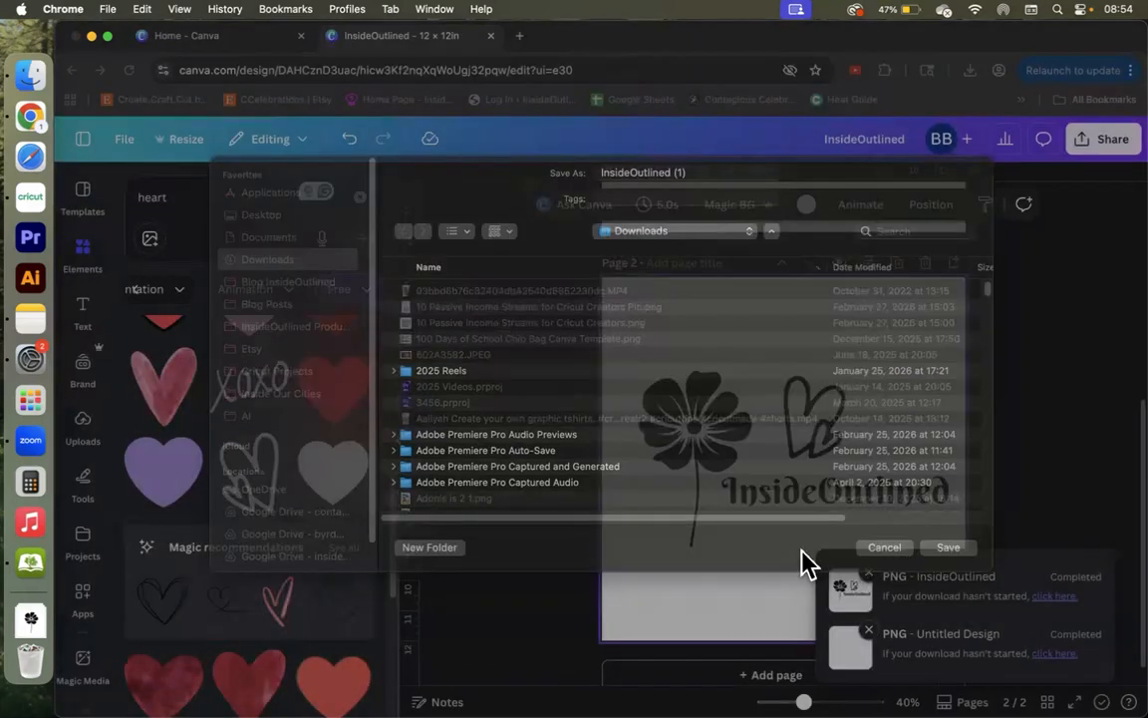
Switch to Cricut Design Space and hide the Flower layer on the canvas
click(15, 214)
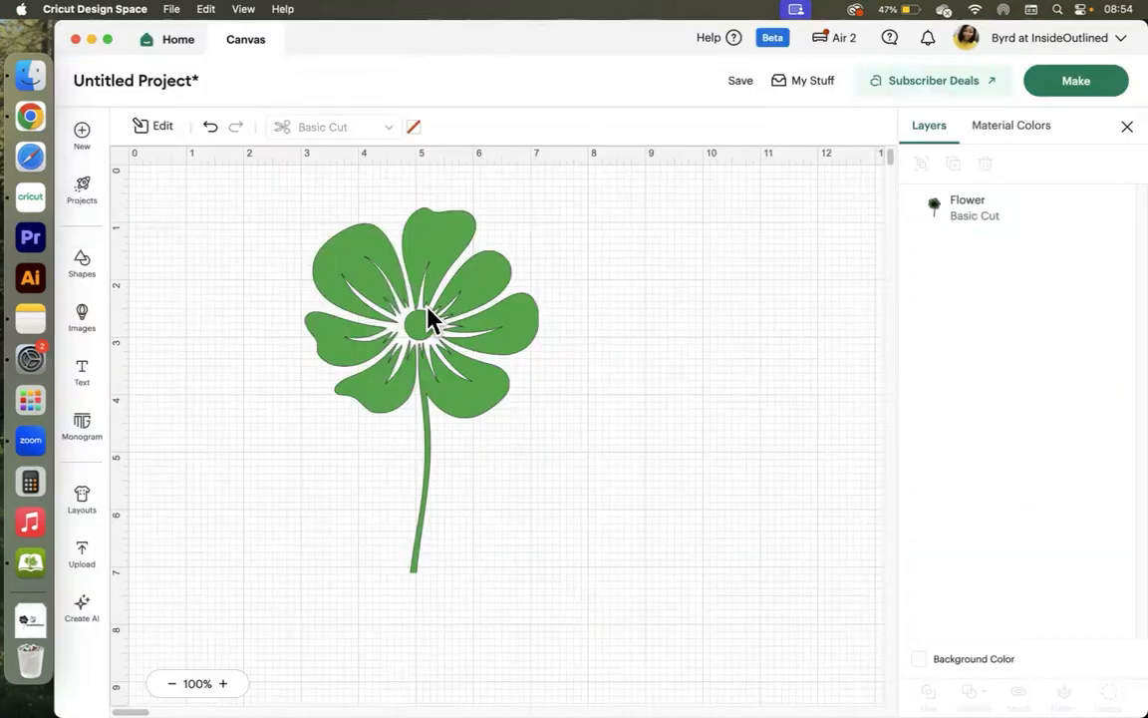
click(499, 320)
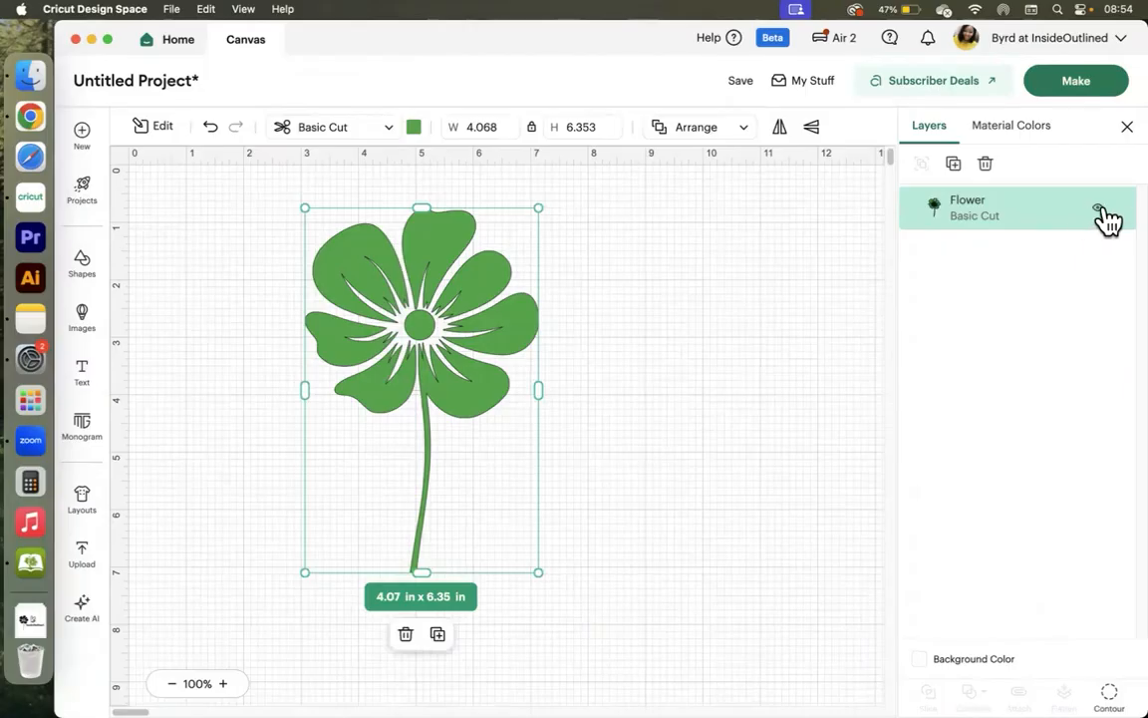
click(1100, 209)
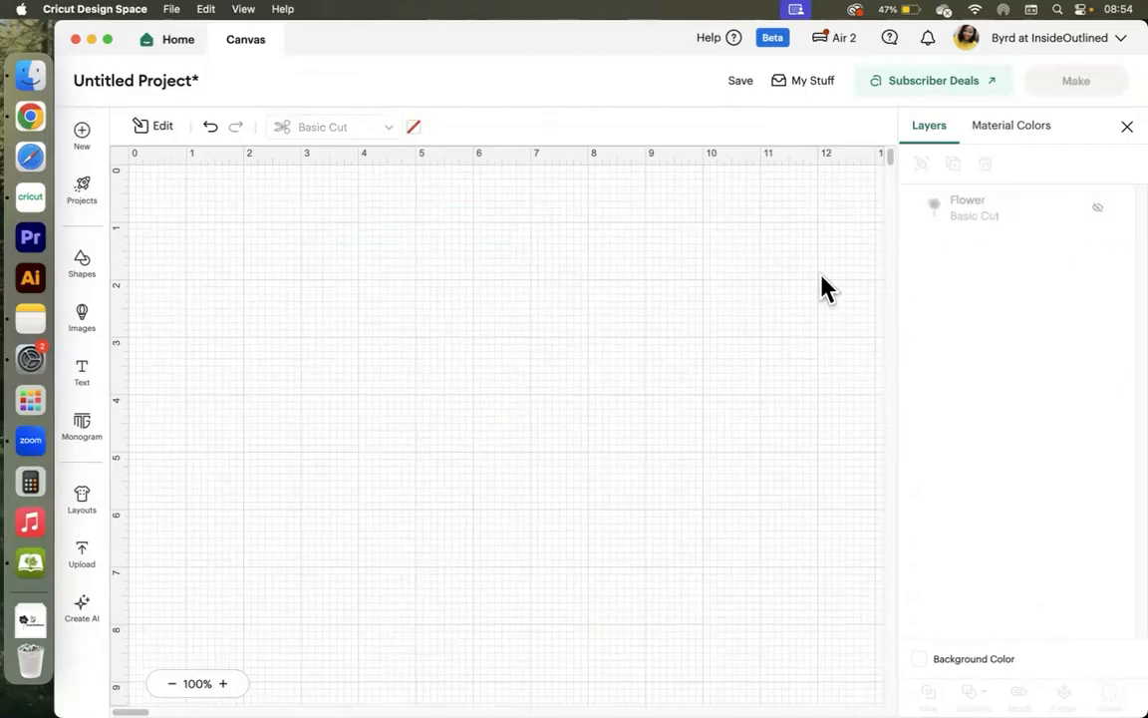
Upload InsideOutlined (1).png from the Downloads folder and continue to background removal
click(86, 555)
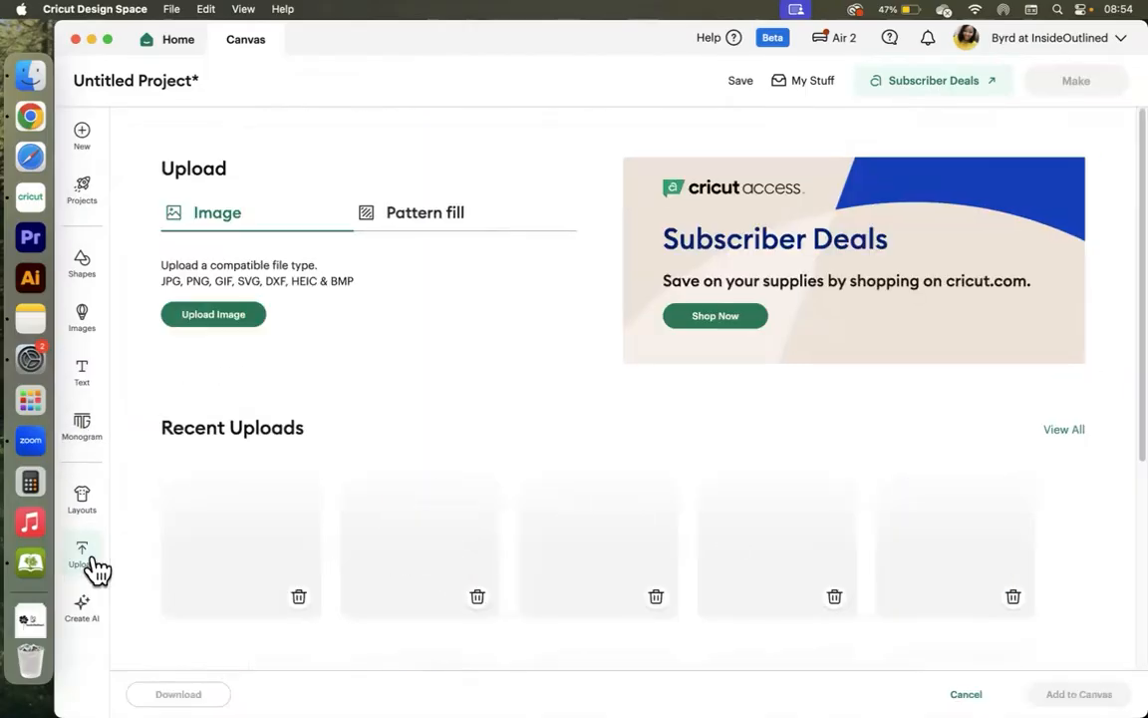
click(214, 315)
click(31, 77)
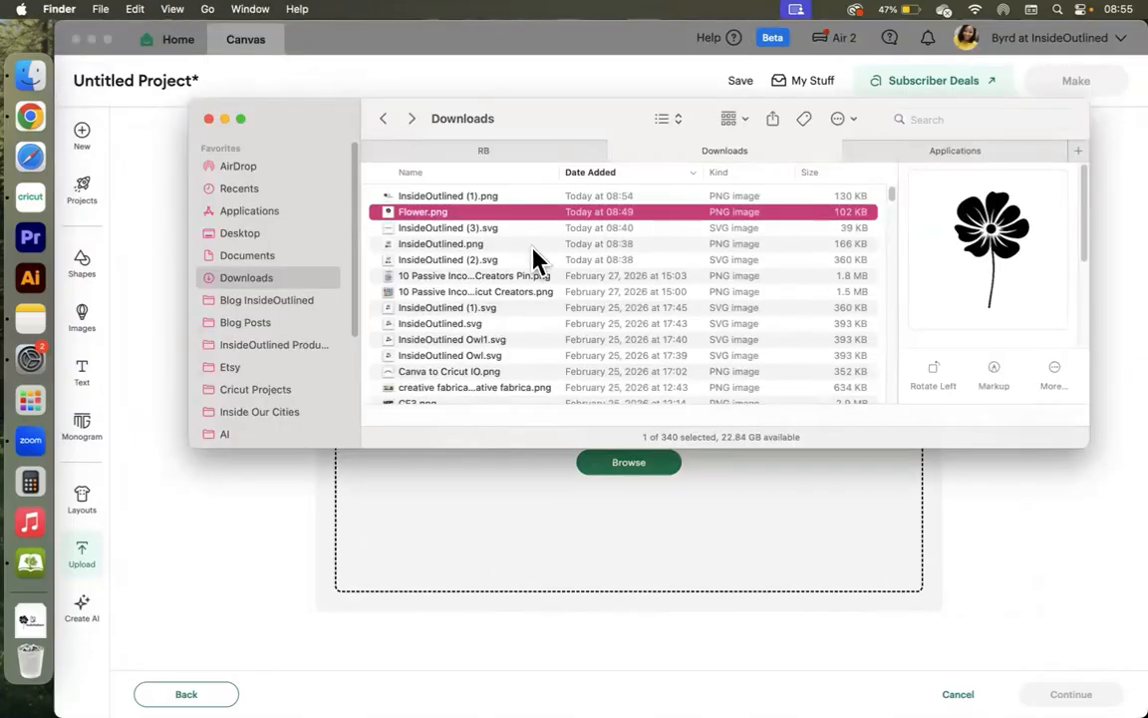
drag(449, 196, 658, 540)
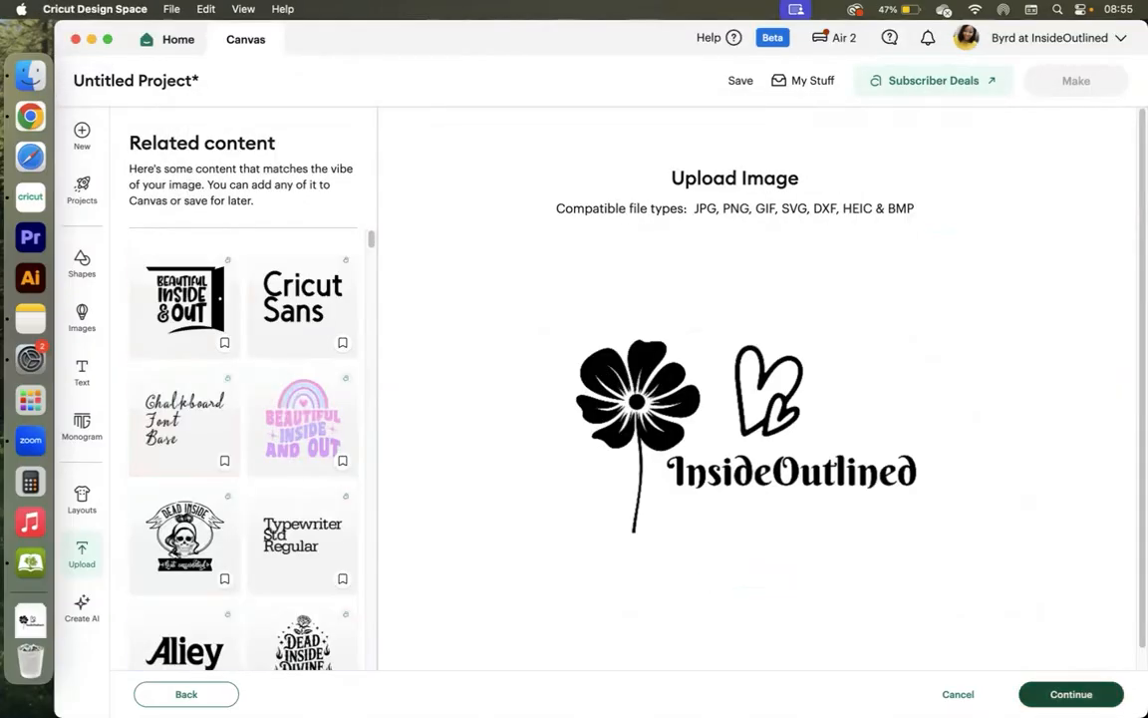
click(1071, 694)
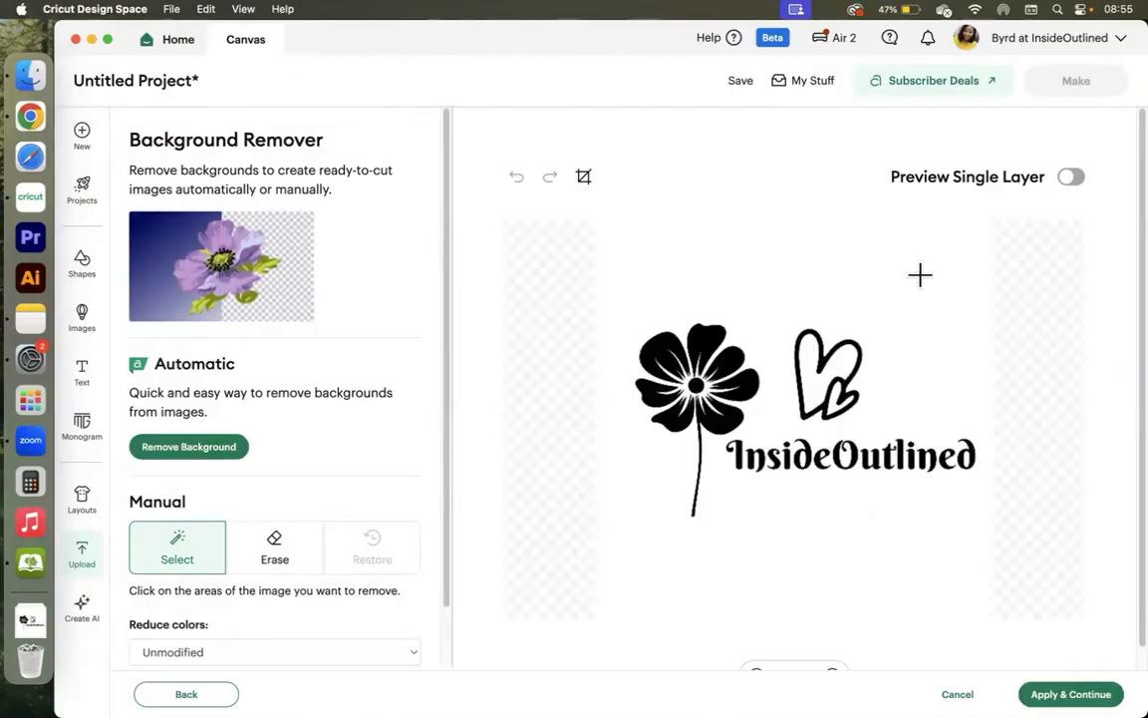
Remove the white background around the design and check the result in the single-layer preview
click(786, 356)
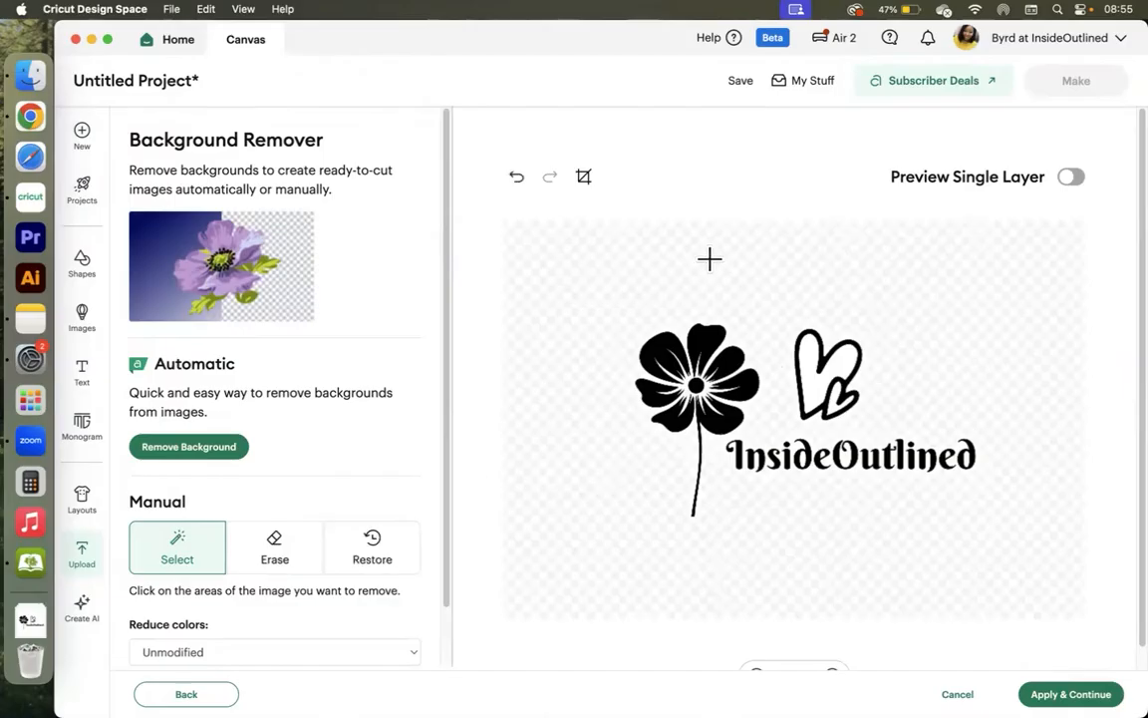
click(1069, 179)
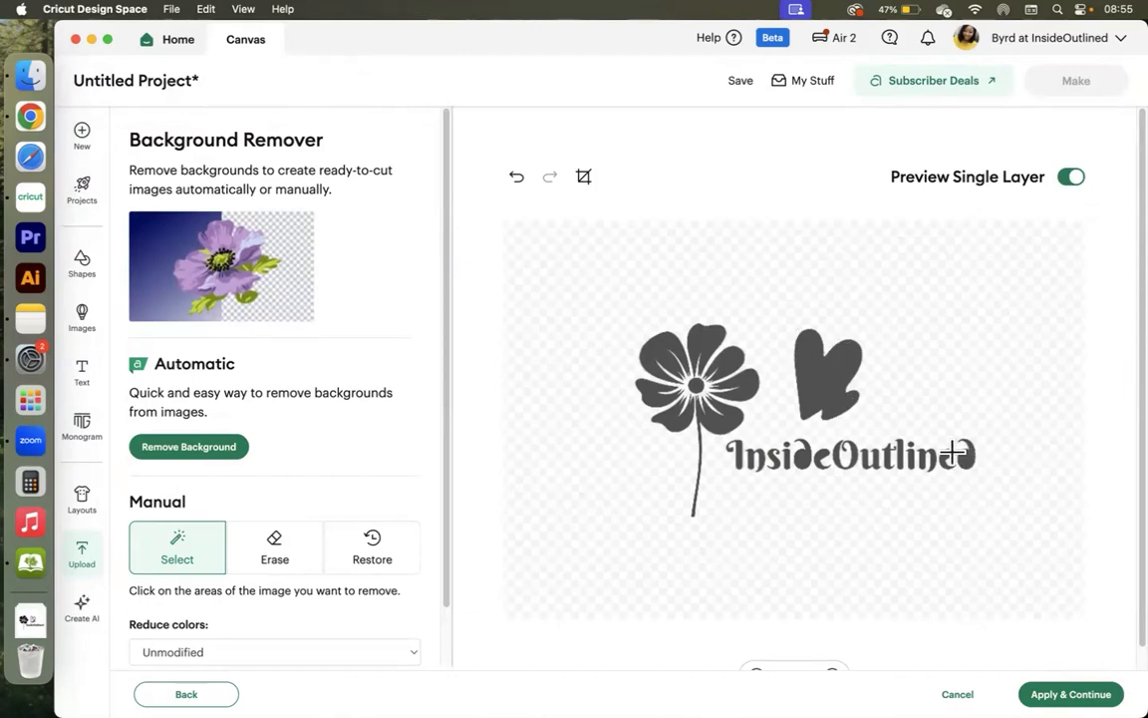
click(1069, 180)
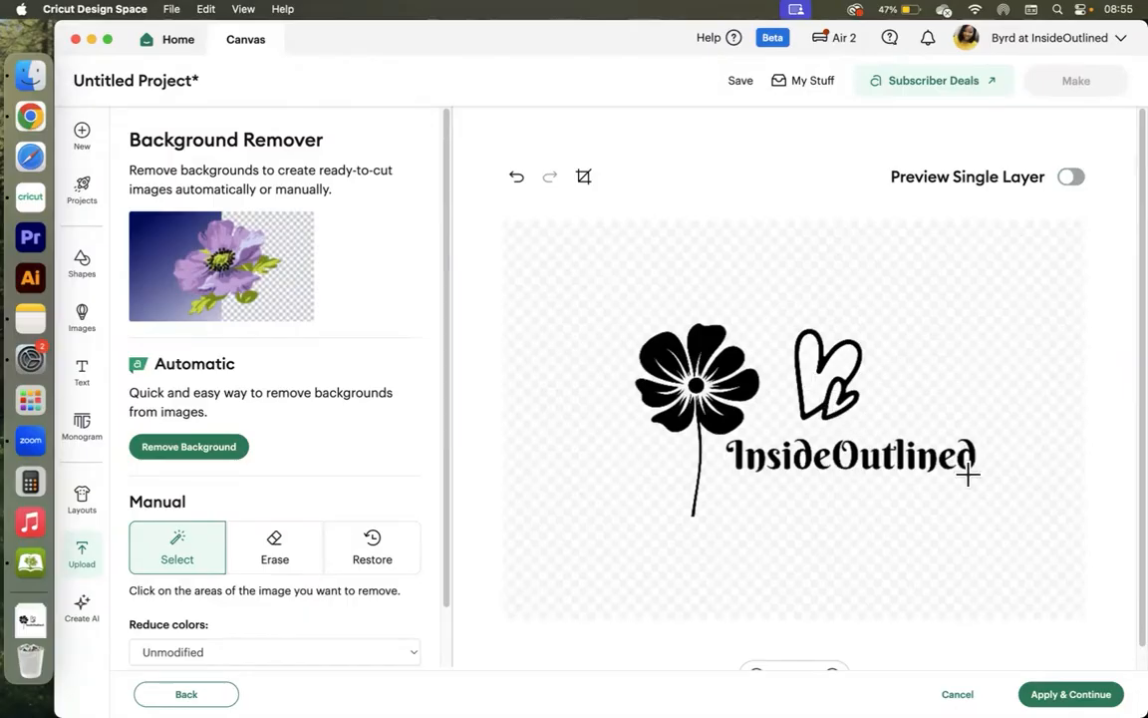
Clear the remaining white areas inside the hearts and InsideOutlined letters at 200% zoom, checking them in the single-layer preview
scroll(840, 661, down, 1)
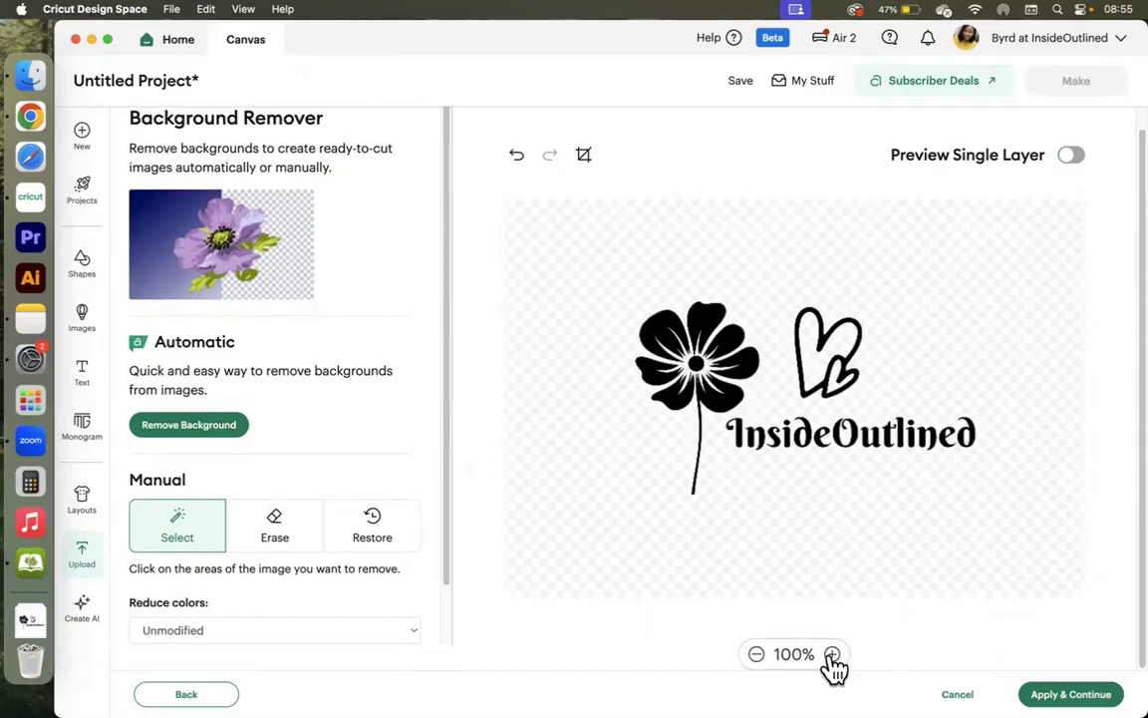
click(831, 653)
click(832, 654)
click(831, 654)
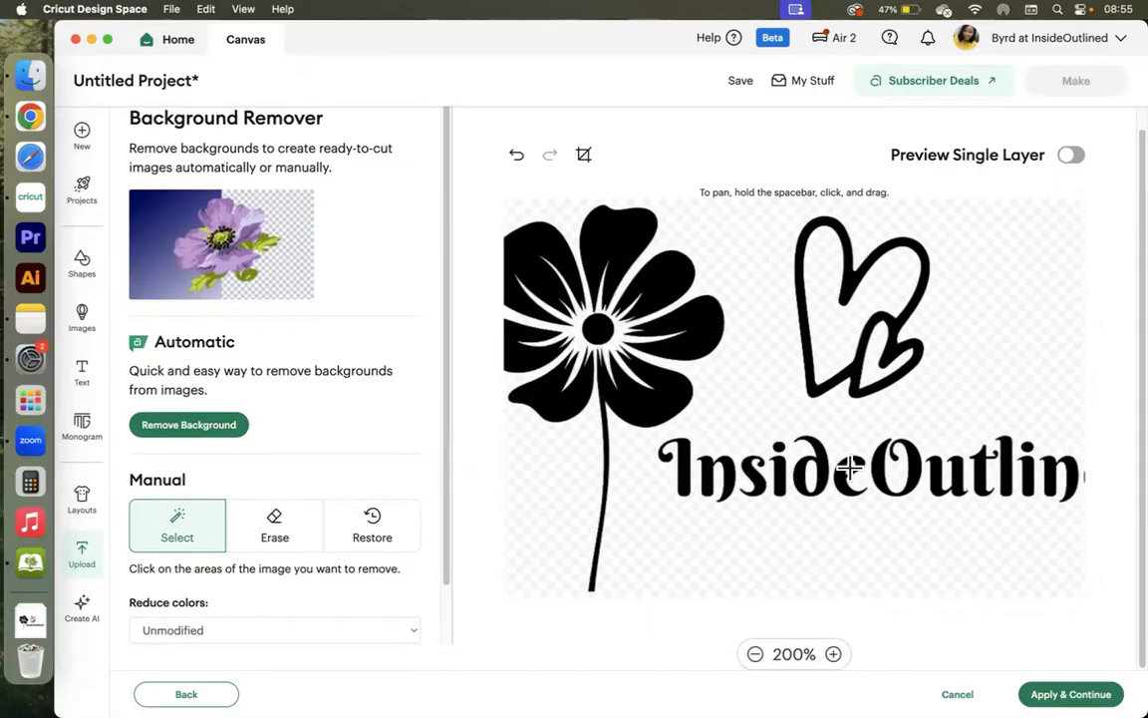
click(1072, 159)
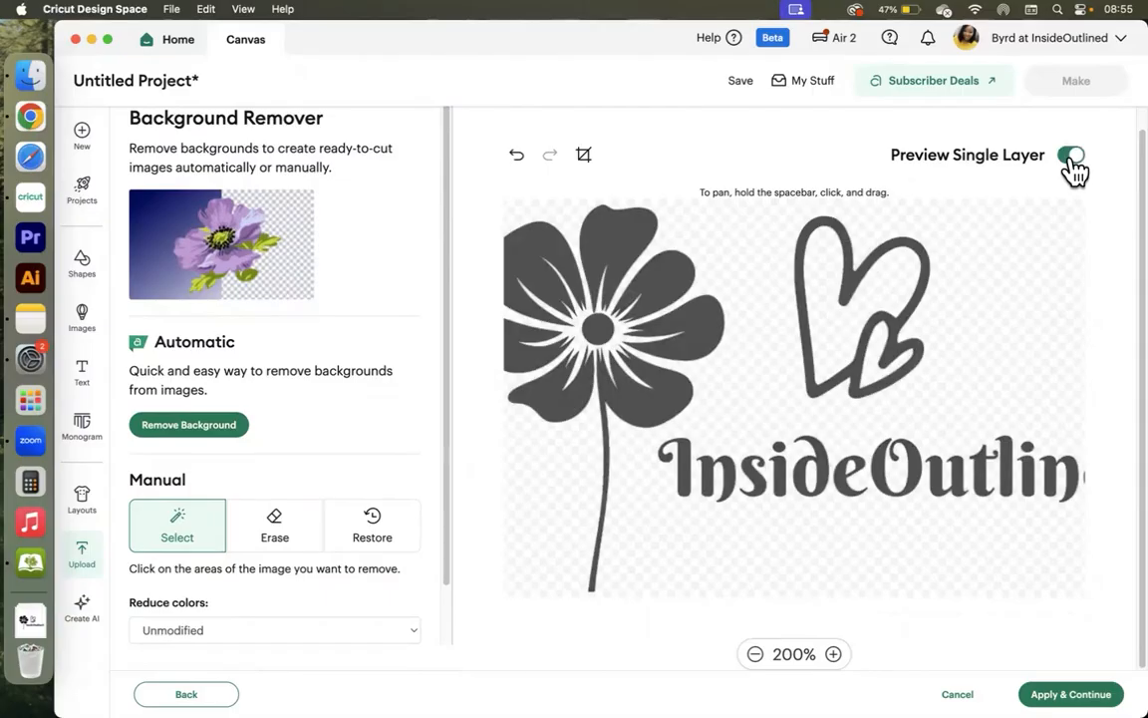
scroll(916, 502, right, 3)
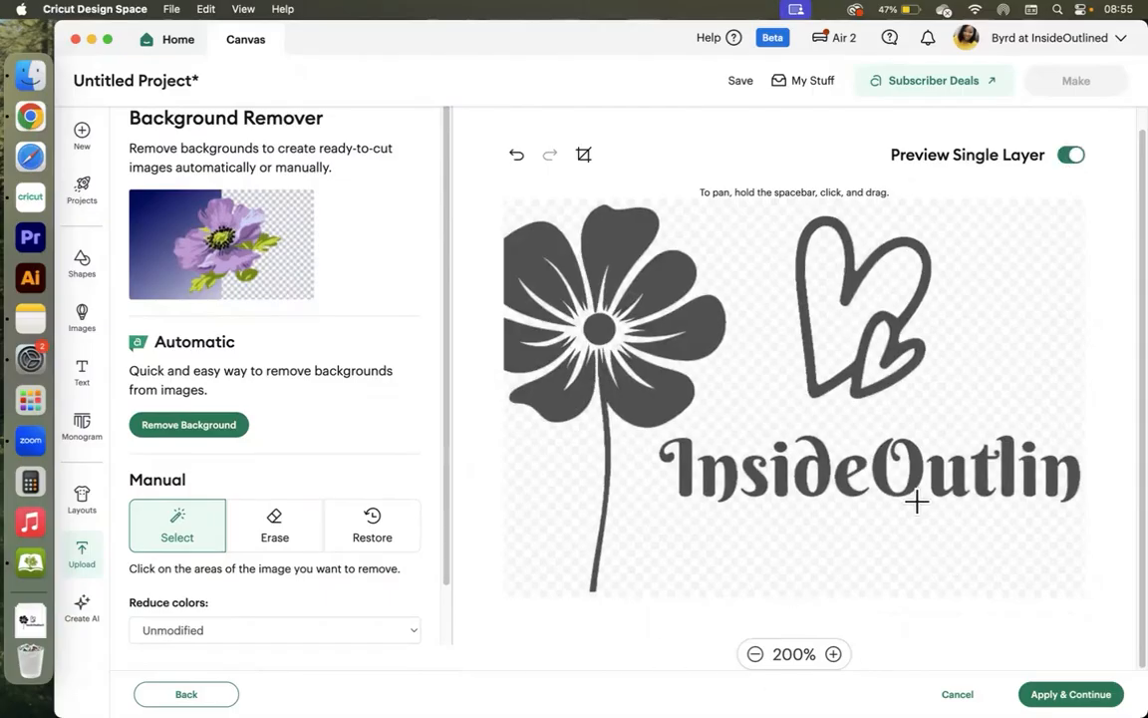
scroll(916, 502, right, 10)
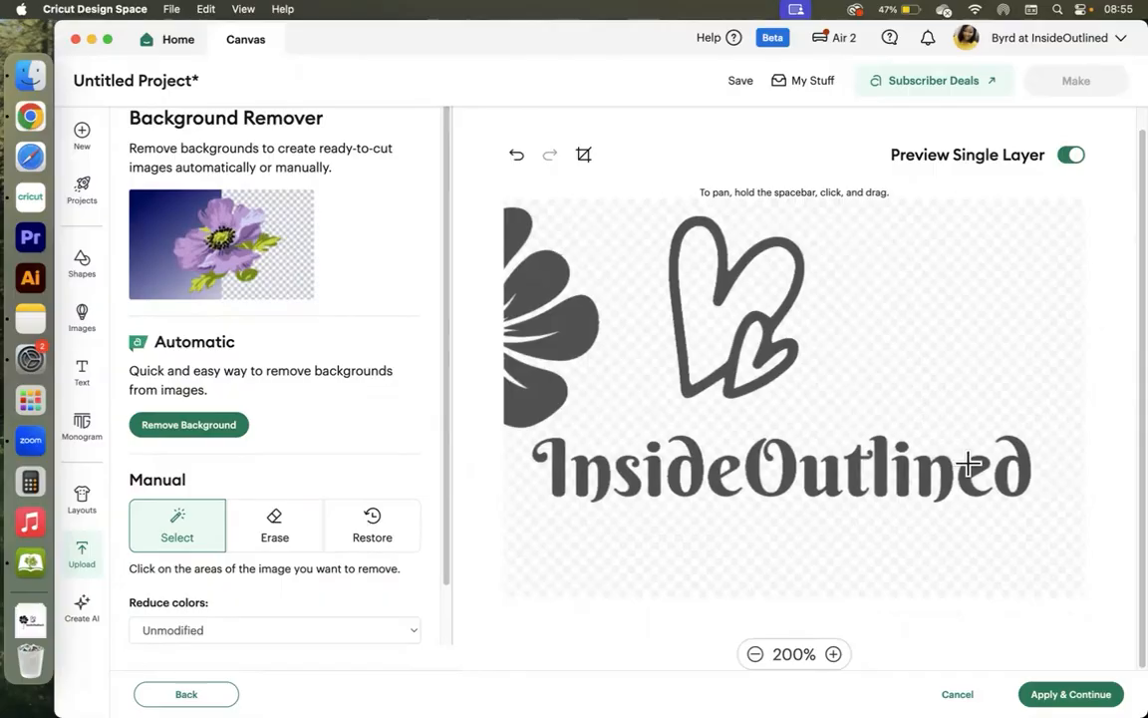
click(1073, 156)
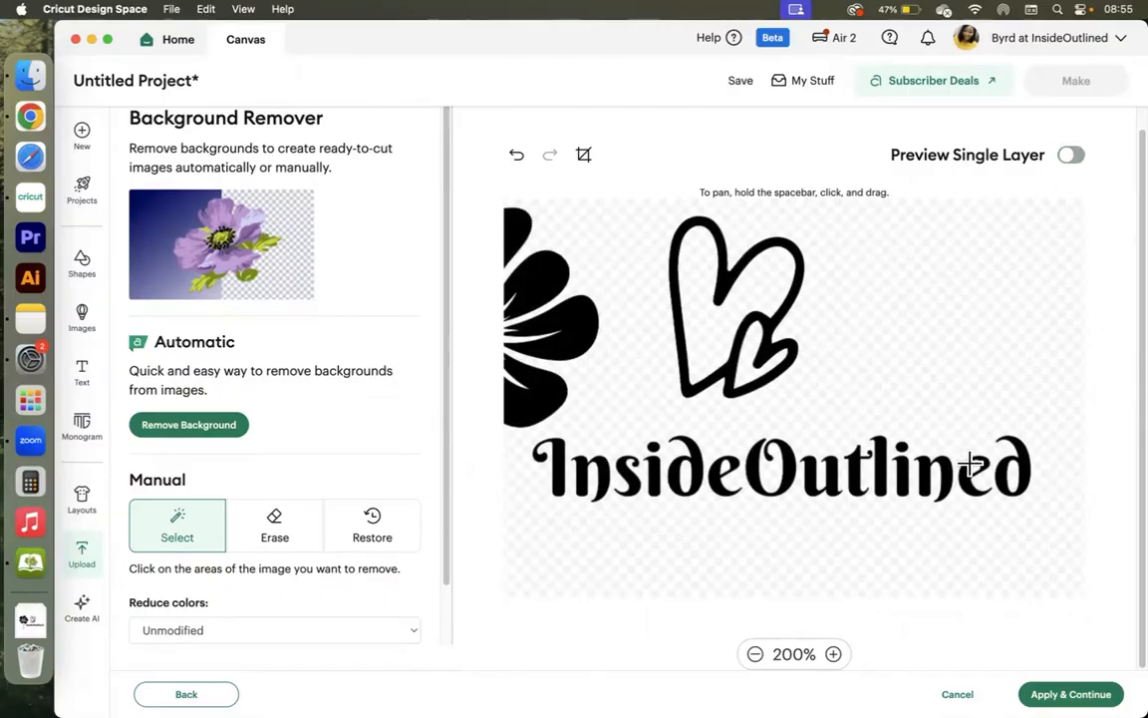
Recheck the single-layer preview, apply the background removal, and choose Single Layer as the upload type
click(1072, 157)
click(1072, 157)
click(1043, 689)
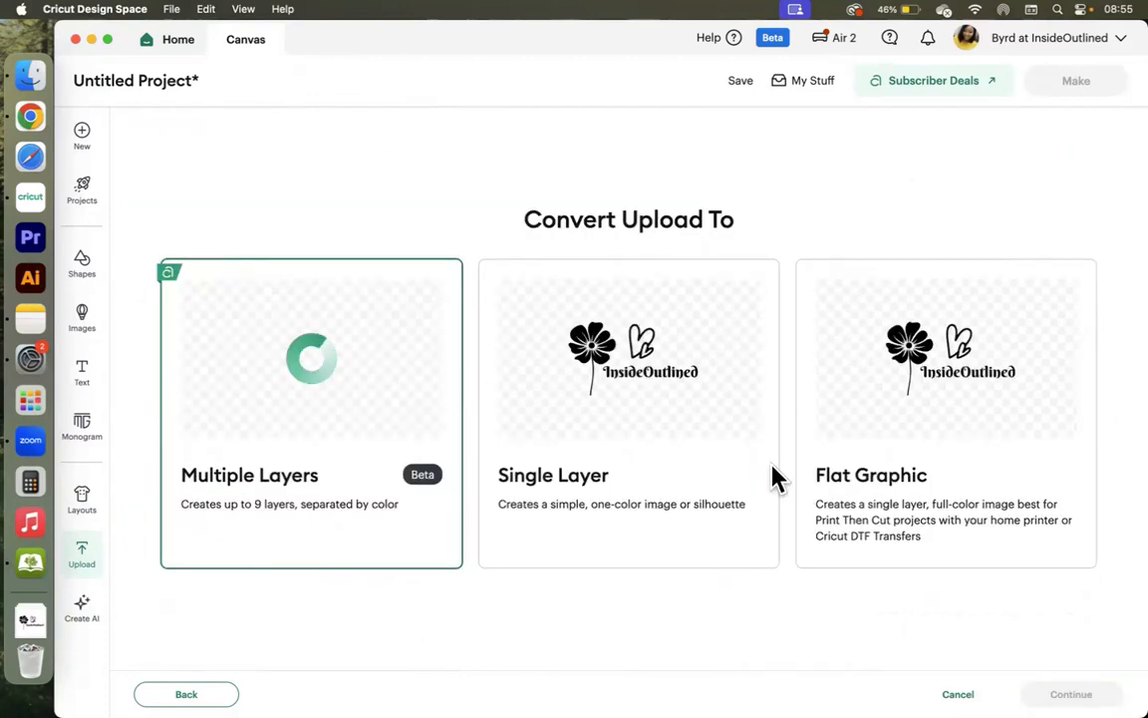
click(588, 374)
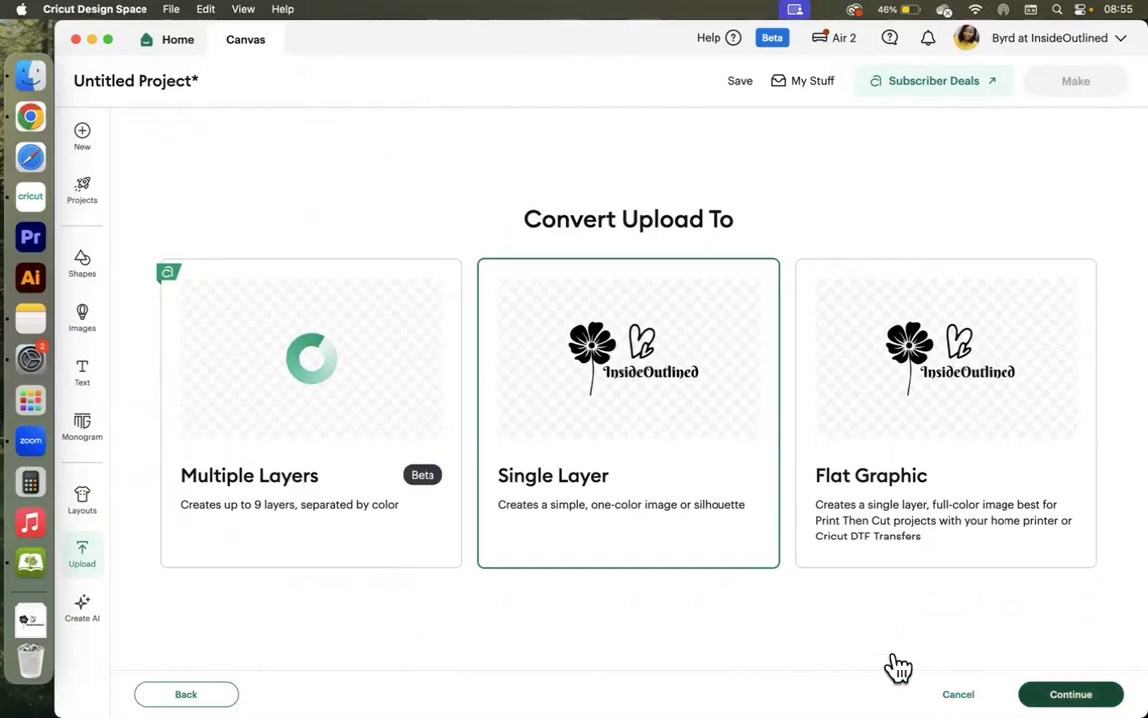
Finish uploading InsideOutlined (1) as a single-layer image to the canvas and set its width to 7 in
click(1071, 694)
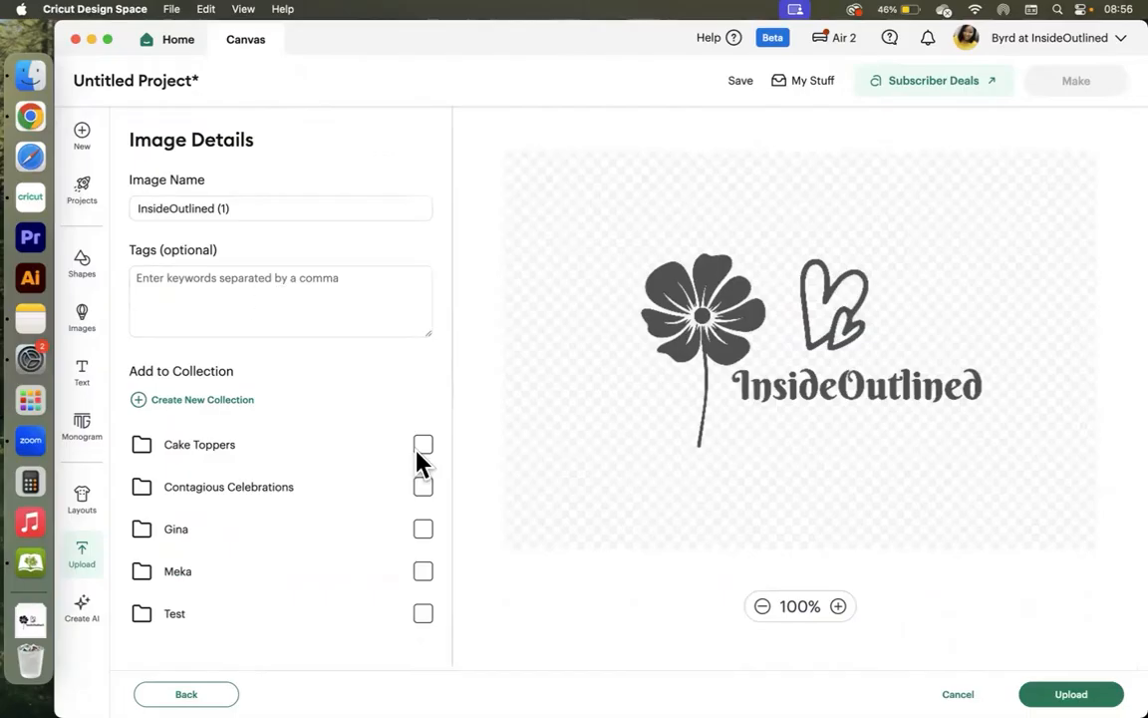
click(1072, 693)
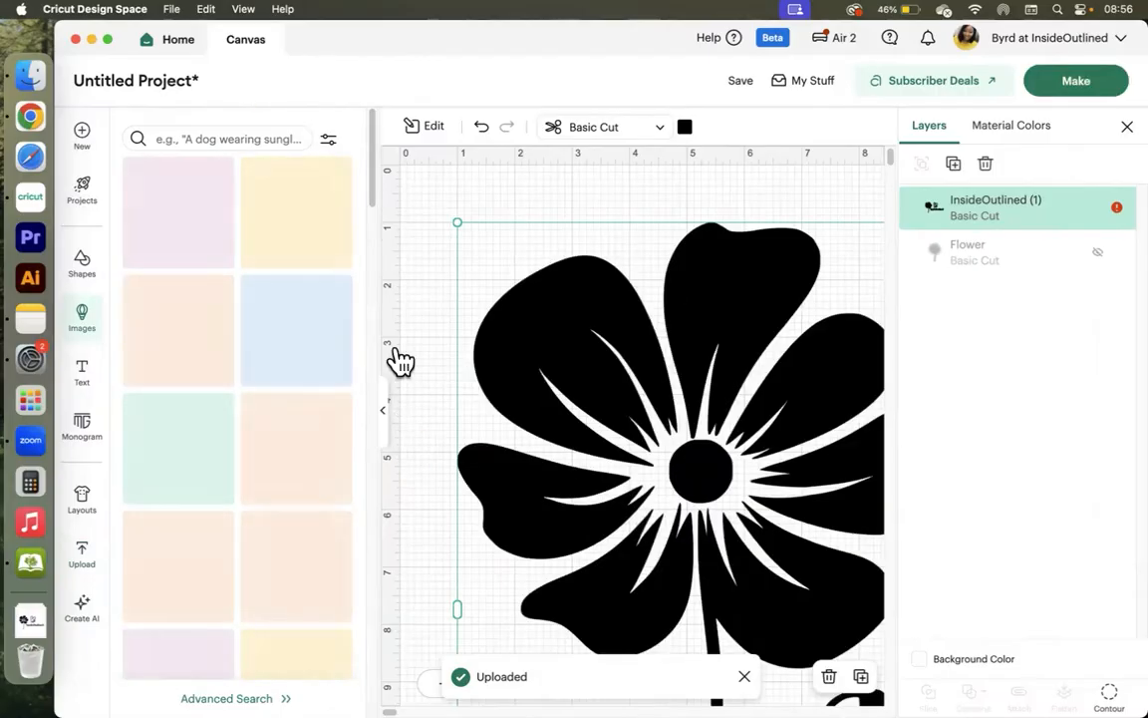
click(384, 411)
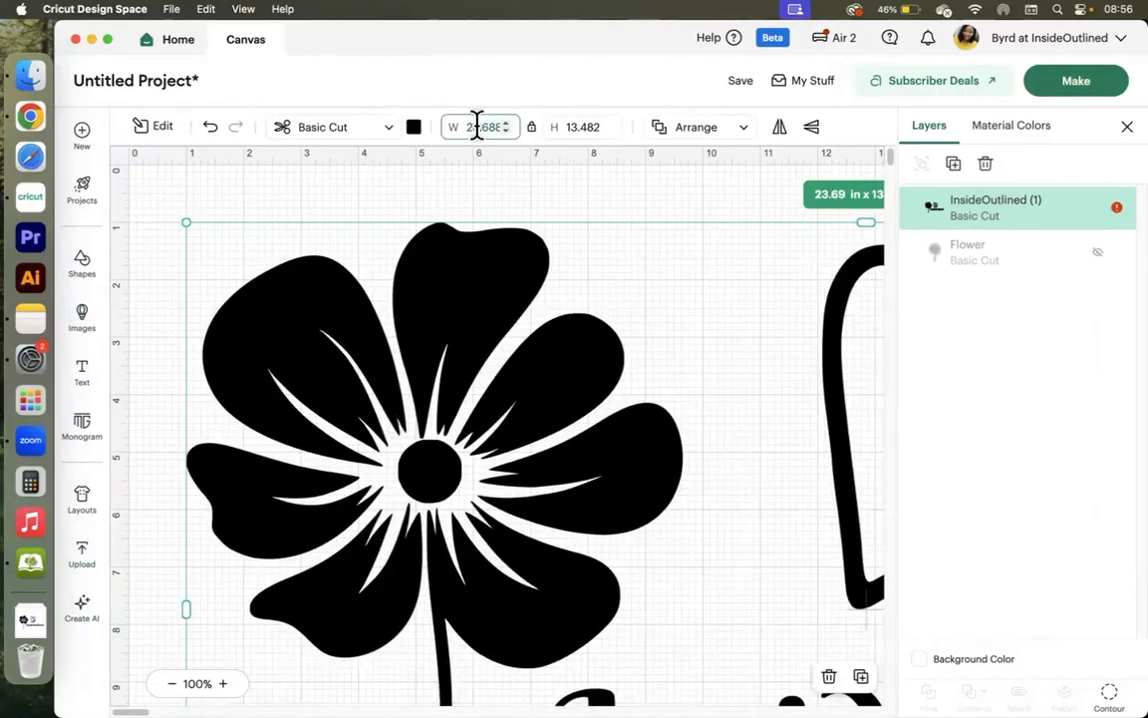
key(Return)
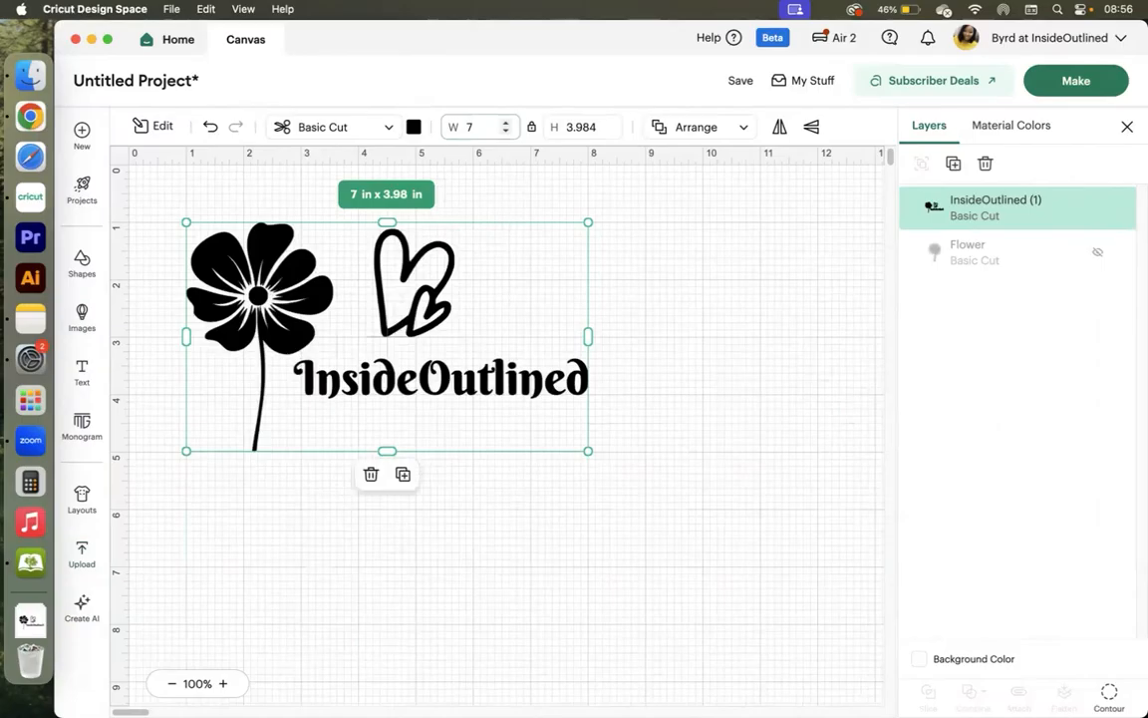
Reposition the InsideOutlined design near the top of the canvas and place a duplicate of it below
drag(329, 311, 342, 267)
click(753, 284)
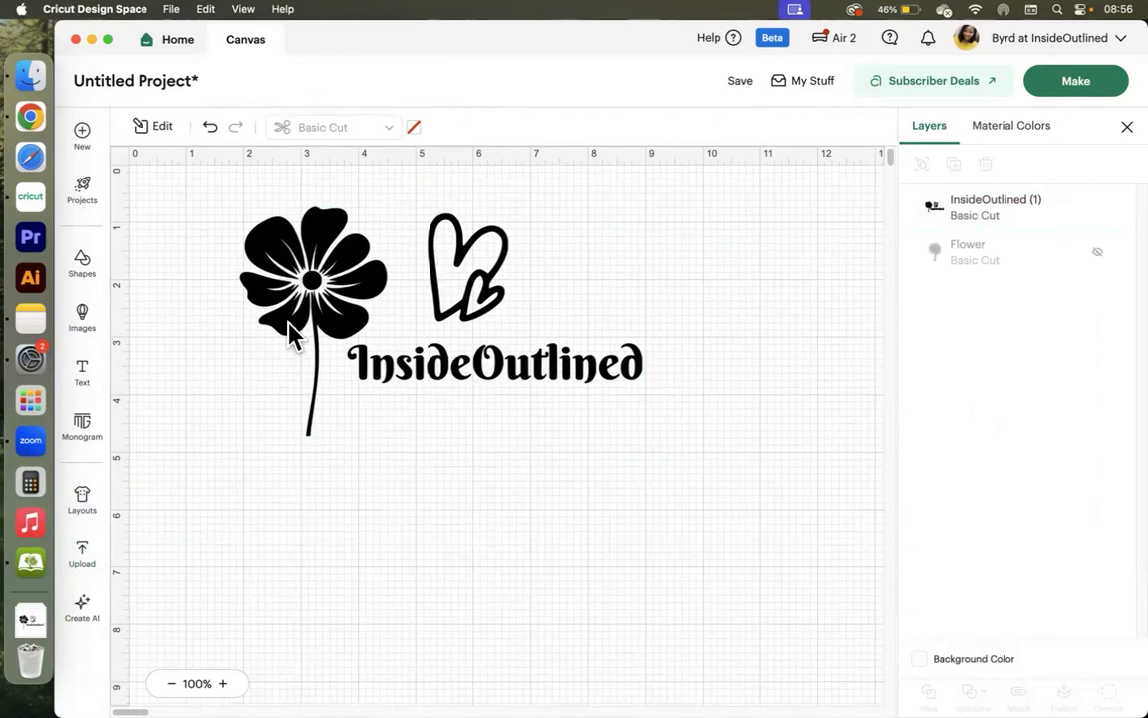
drag(477, 315, 374, 558)
click(460, 491)
scroll(364, 294, down, 2)
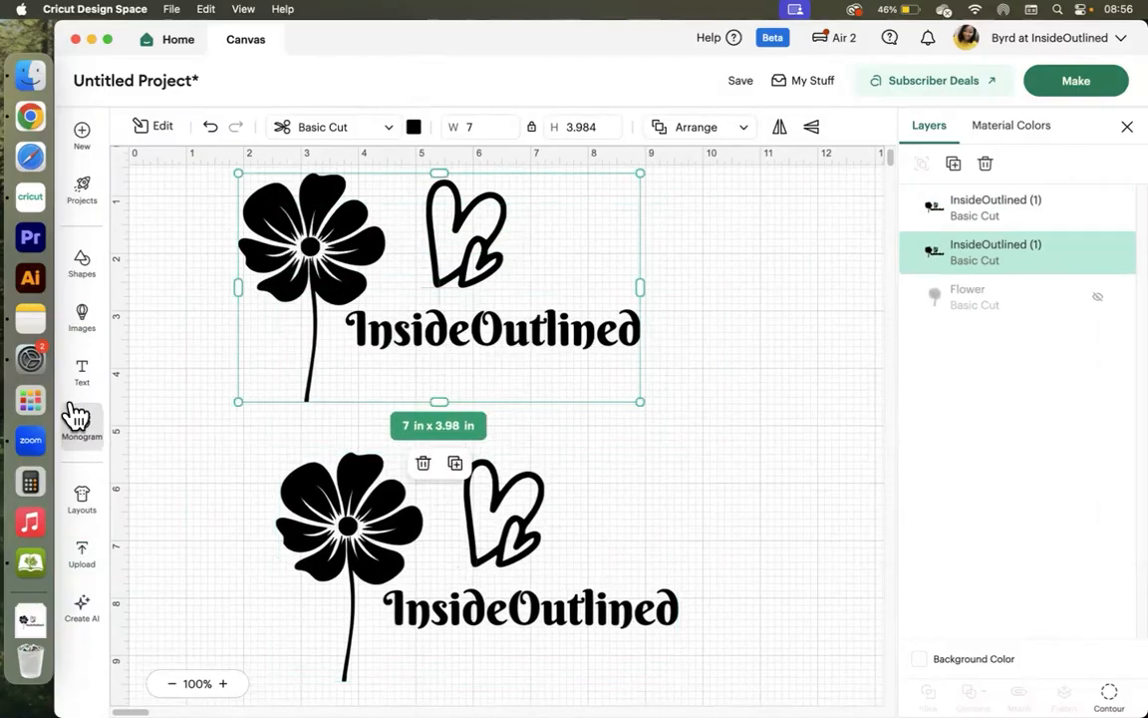
Cover the upper design's hearts with a square of about 2 x 2.1 in and move the lower copy farther down
click(85, 274)
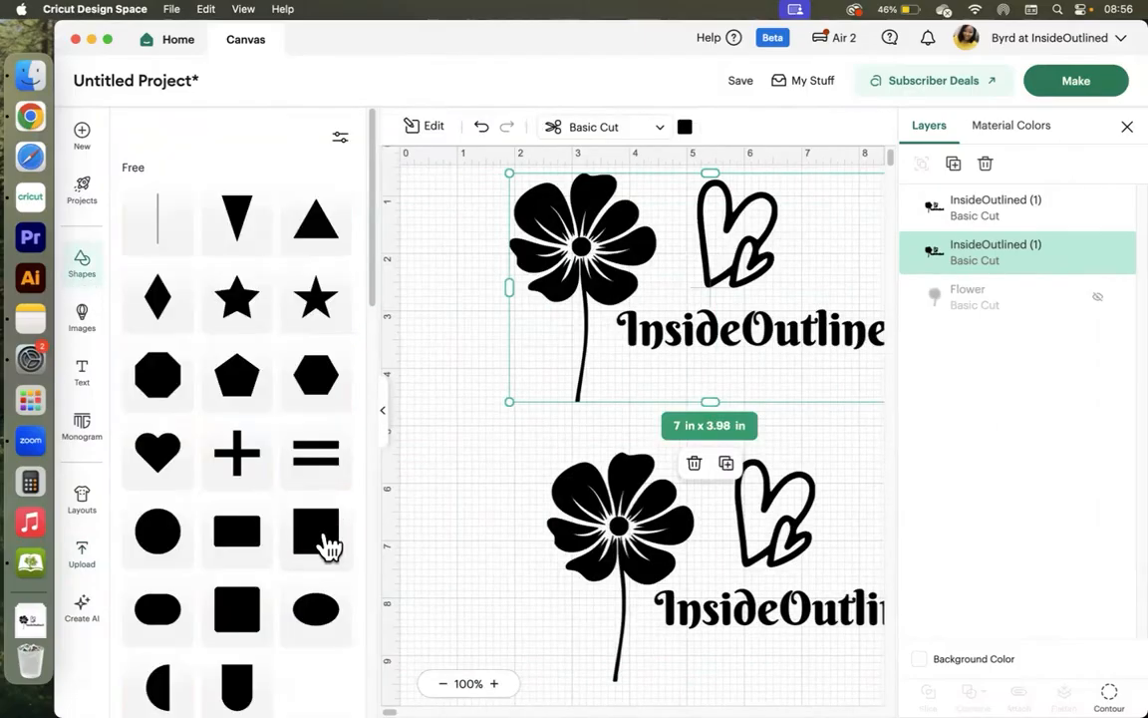
click(327, 538)
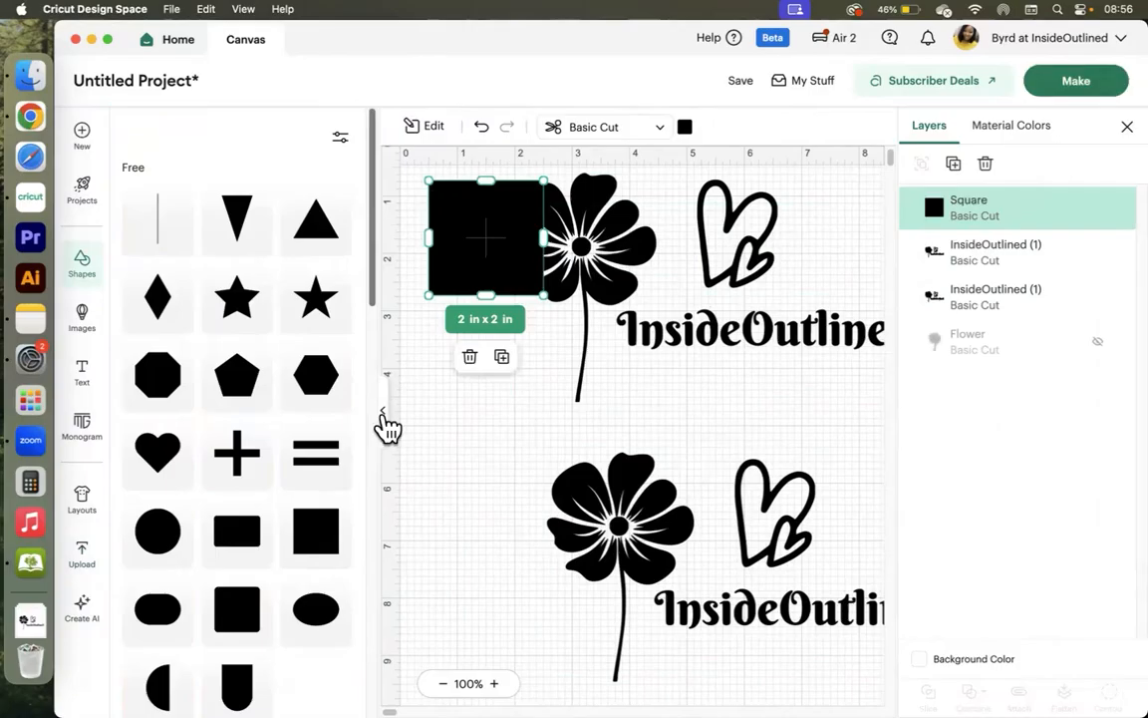
click(383, 412)
drag(224, 254, 472, 293)
drag(384, 498, 367, 560)
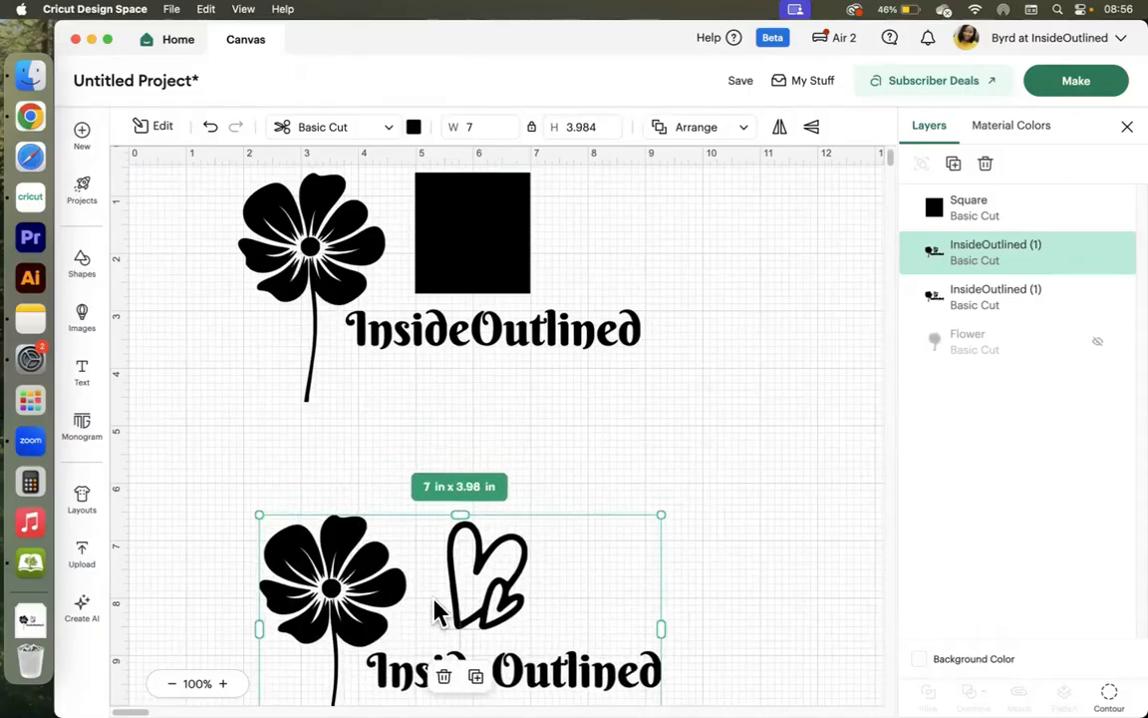
Slice the upper InsideOutlined design with the square covering its hearts, then clear the selection
click(476, 224)
drag(747, 415, 269, 159)
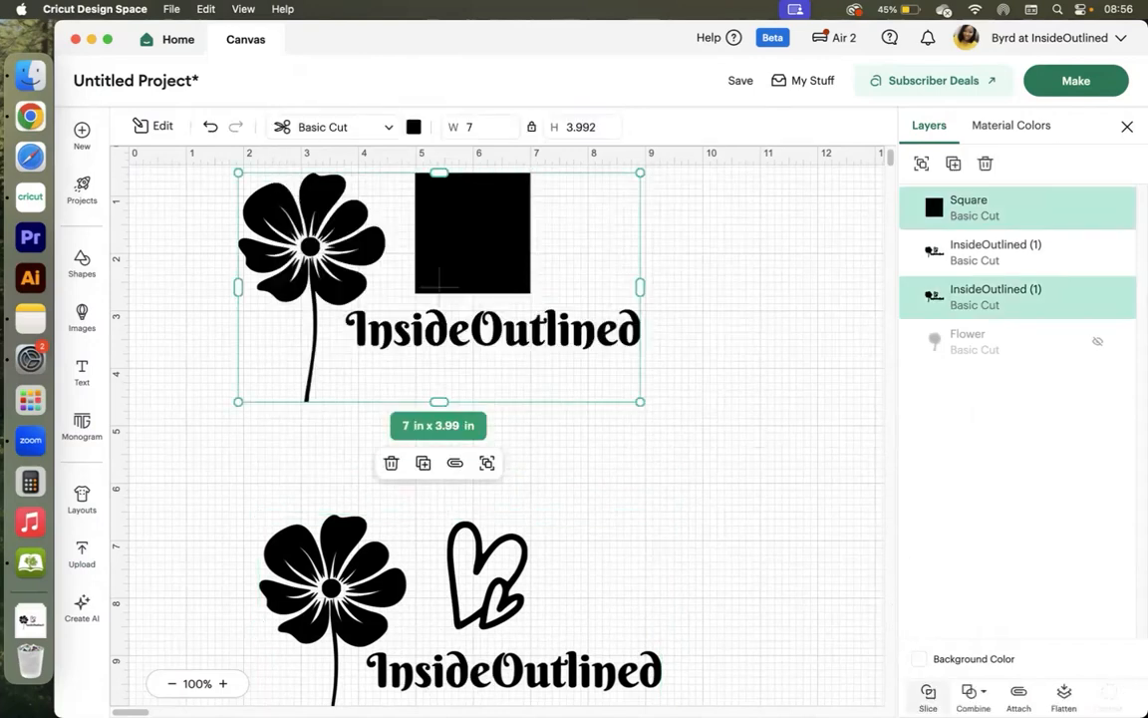
click(928, 694)
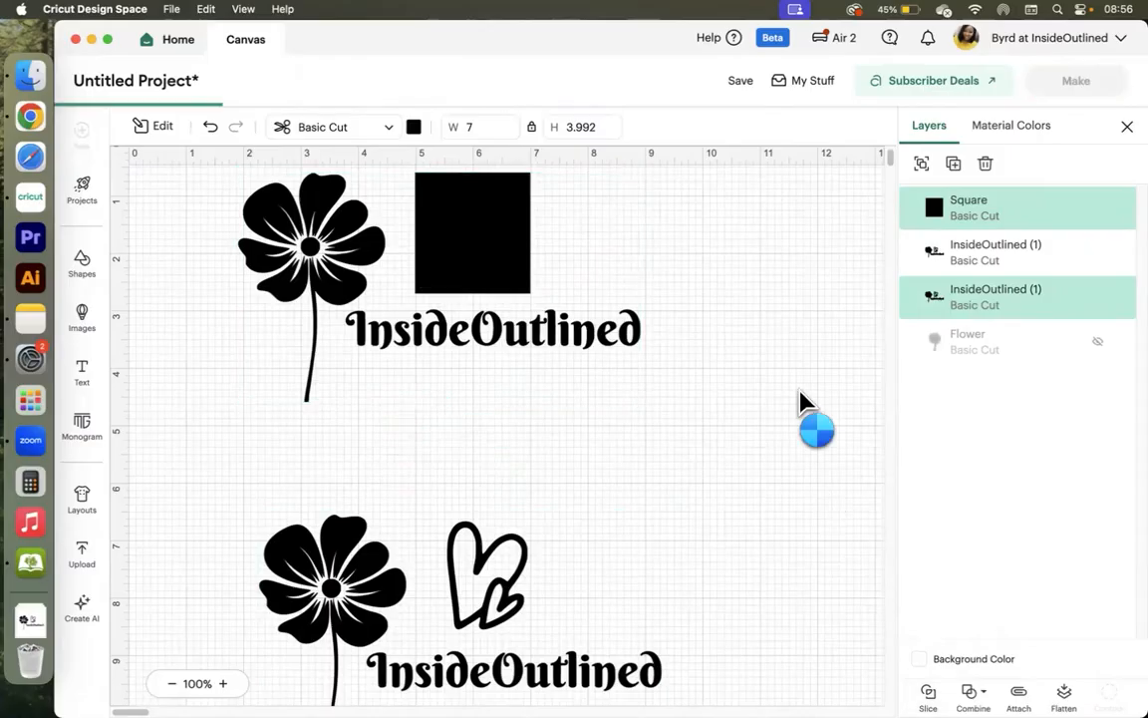
click(477, 220)
click(729, 227)
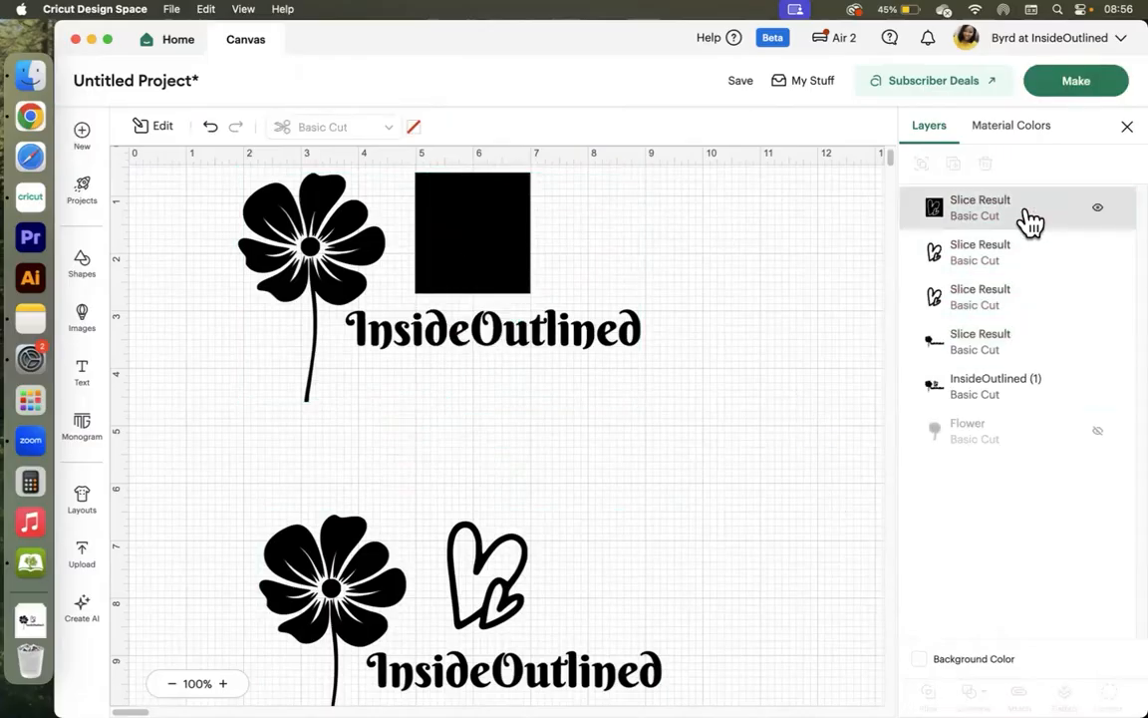
Delete the sliced square and the extra heart piece, keeping one separate set of hearts
click(923, 220)
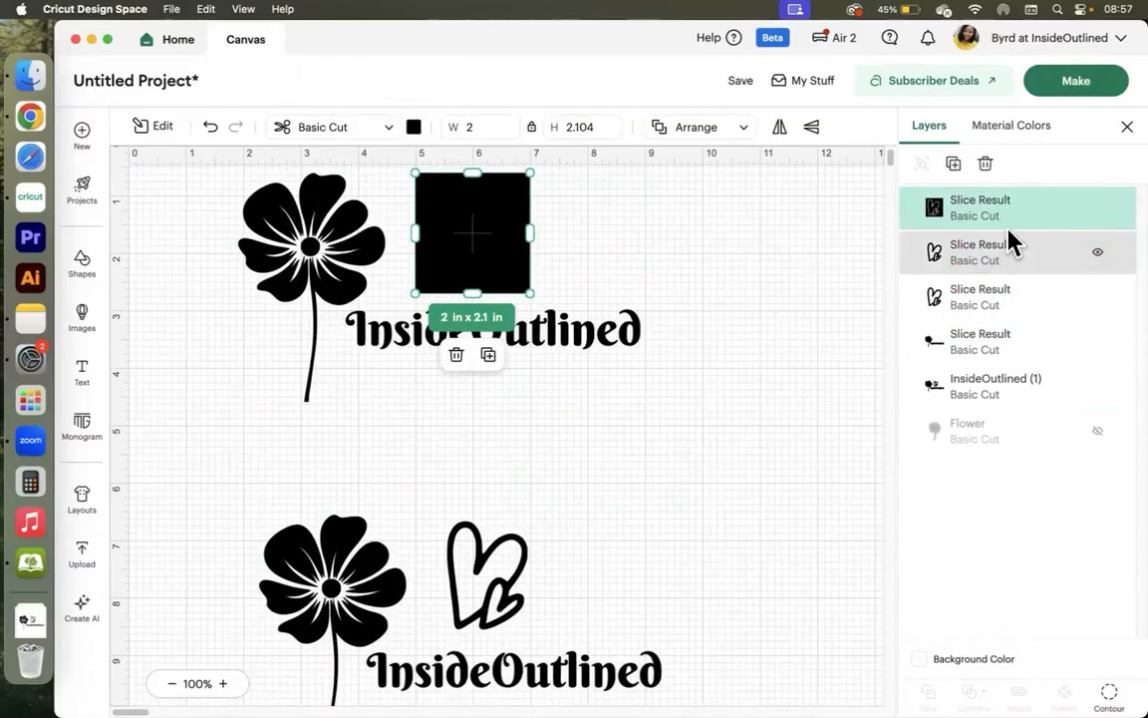
key(Delete)
click(495, 245)
key(Delete)
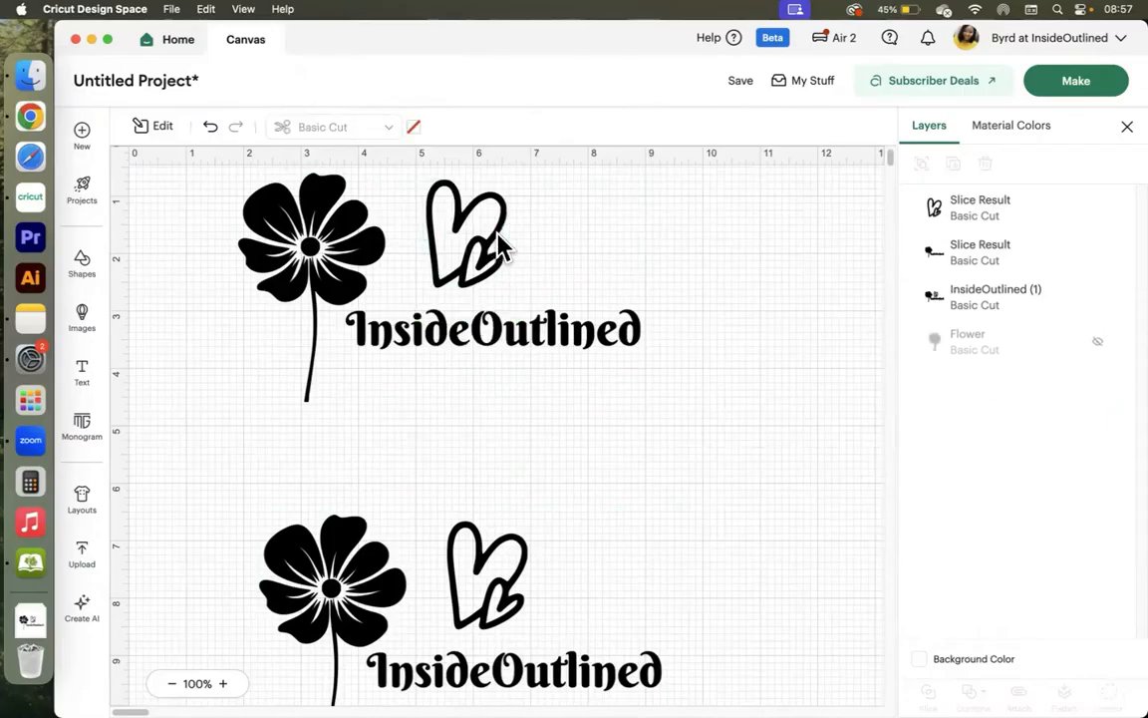
Change the color of the separated hearts in the upper design to orange
click(495, 261)
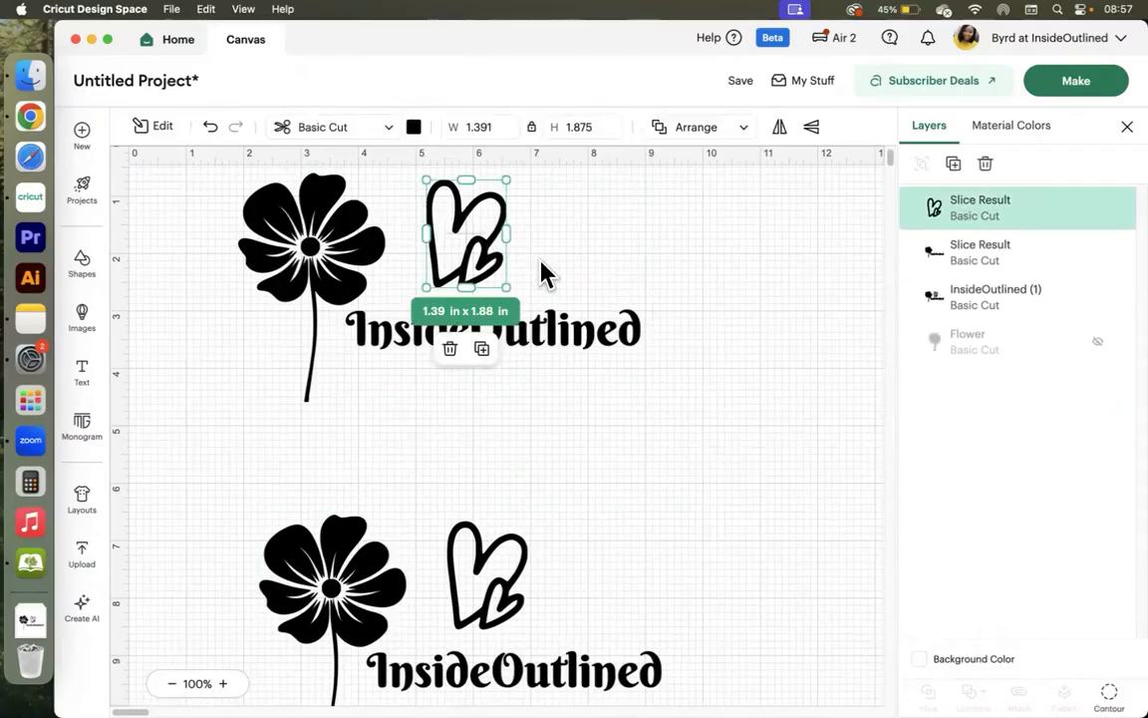
click(414, 128)
click(491, 246)
click(548, 266)
scroll(696, 351, up, 2)
click(710, 291)
Move the orange hearts and the flower-and-text layer independently, keeping the hearts above the InsideOutlined text
click(476, 259)
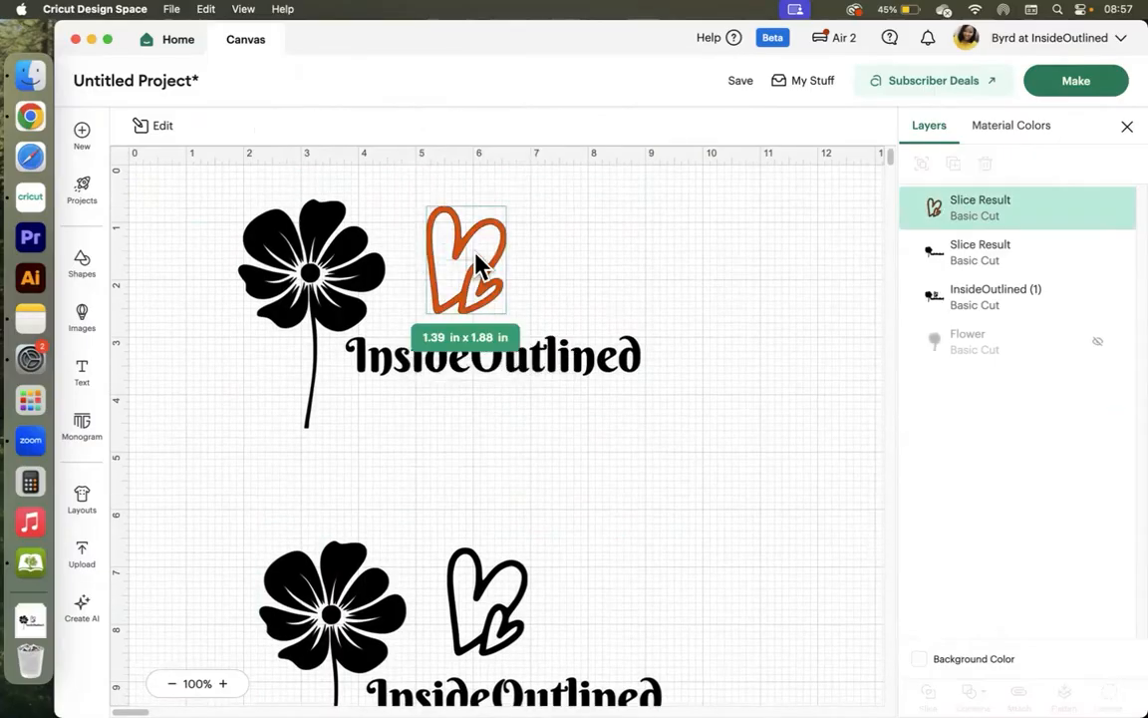
drag(471, 282, 482, 318)
mouse_move(399, 357)
mouse_down()
mouse_move(448, 377)
mouse_move(397, 370)
mouse_move(411, 358)
mouse_up()
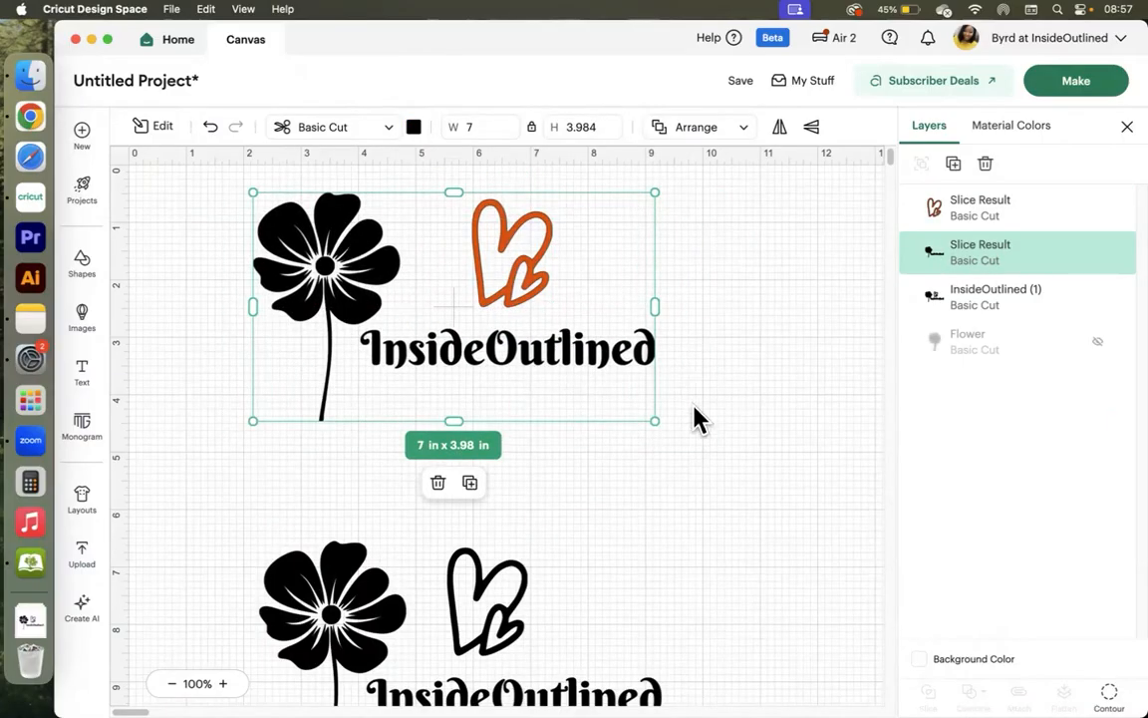
click(747, 379)
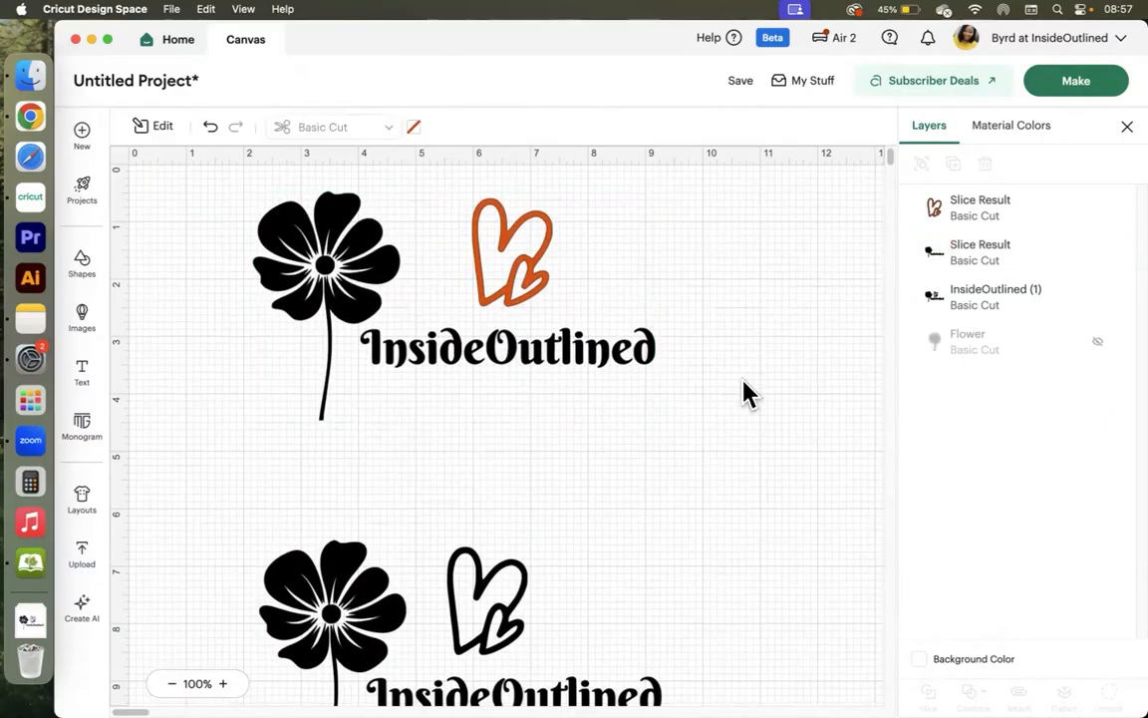
Delete the unsliced duplicate of the InsideOutlined design below the two-color version
scroll(744, 392, down, 1)
click(327, 558)
key(Delete)
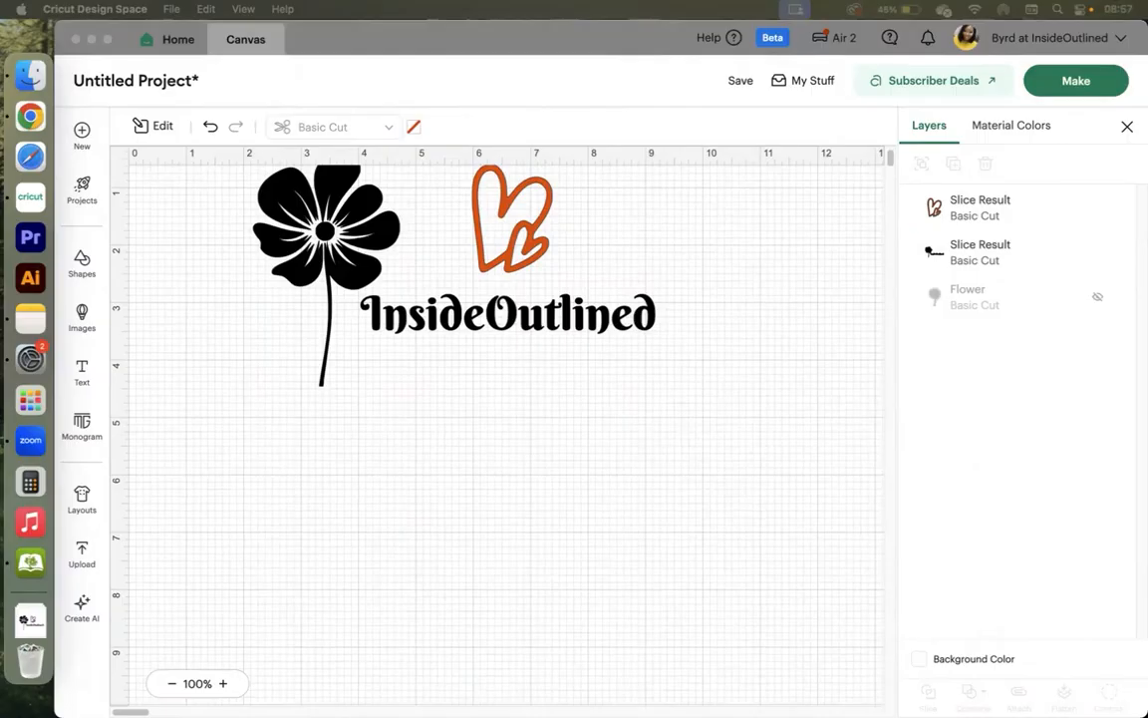
scroll(295, 345, up, 2)
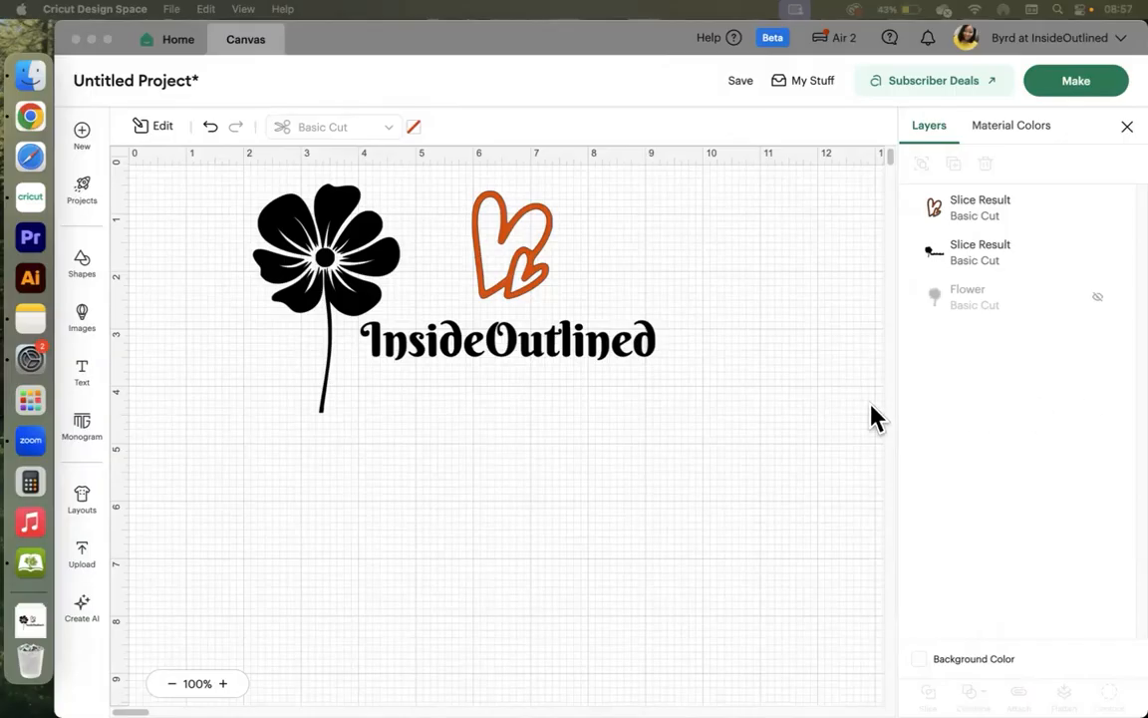
click(787, 408)
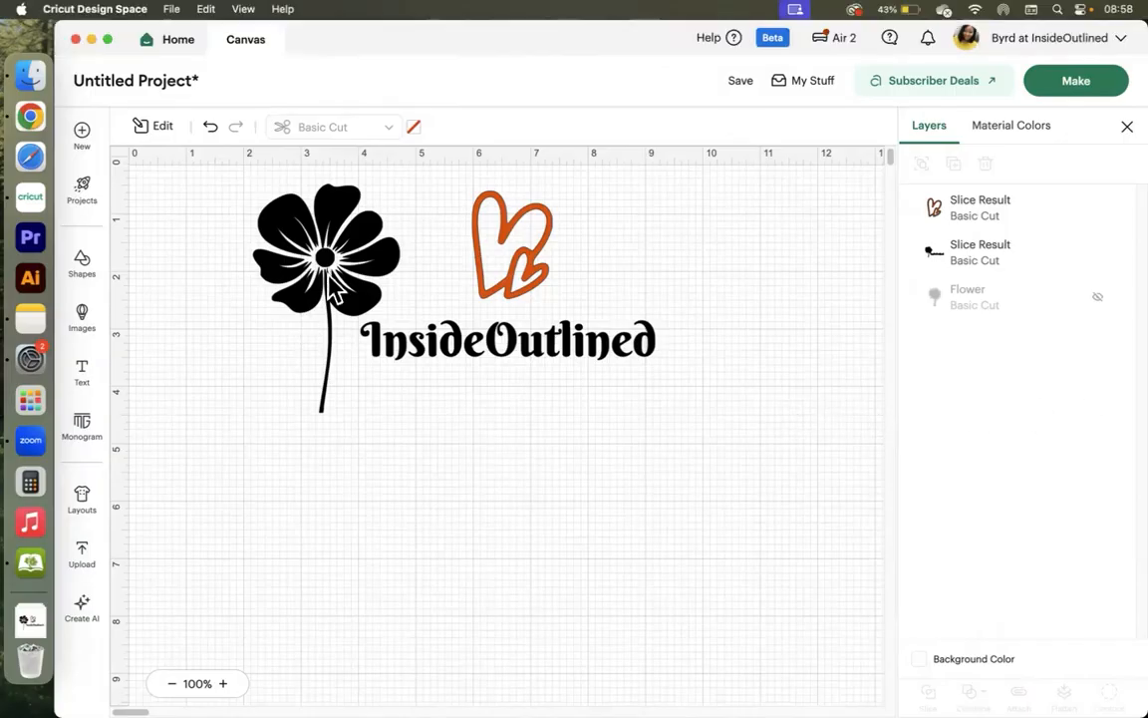